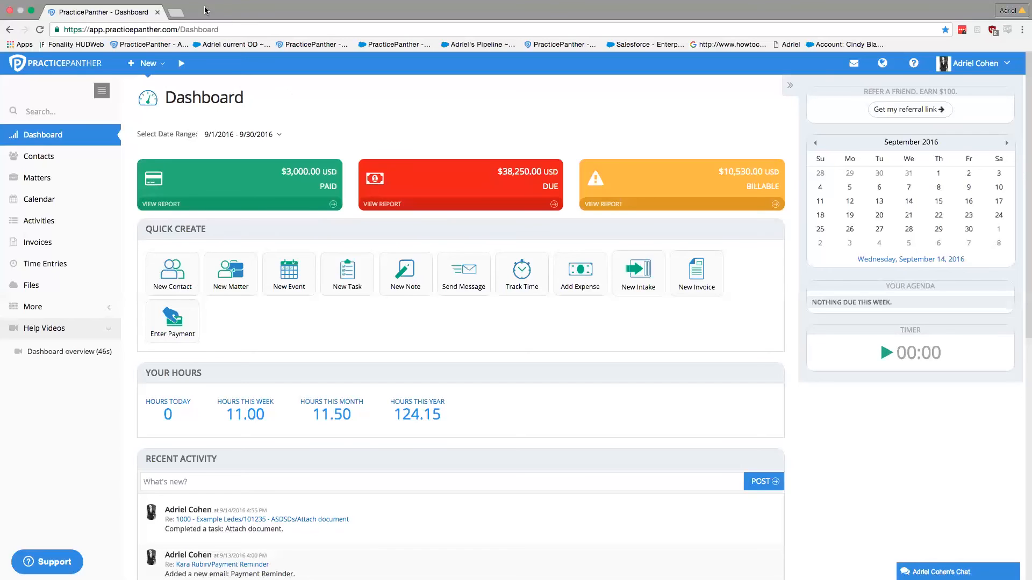
Step: Open a new browser tab and go to the PracticePanther website
left_click(176, 12)
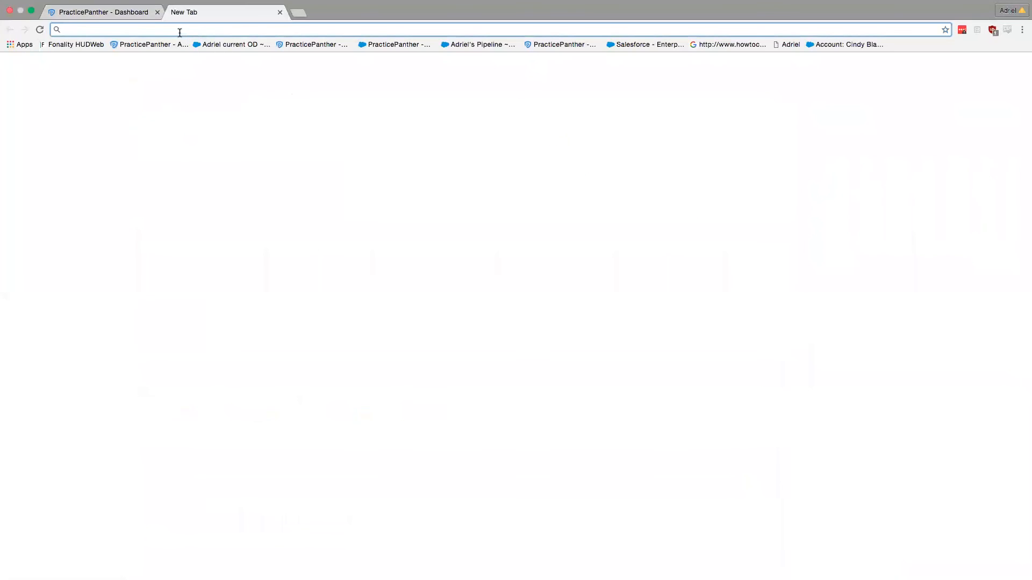
type("practicepanther")
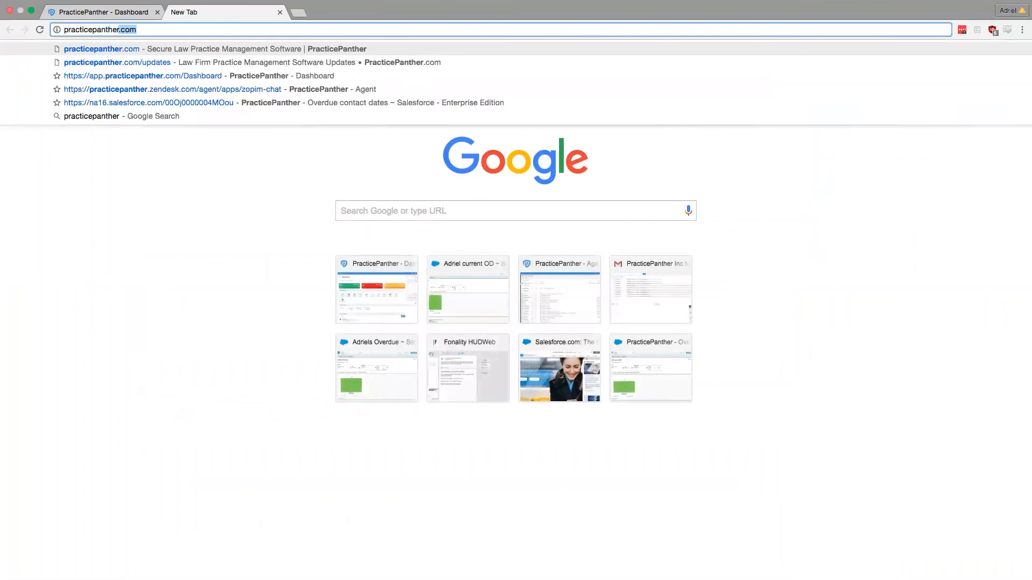
key("Return")
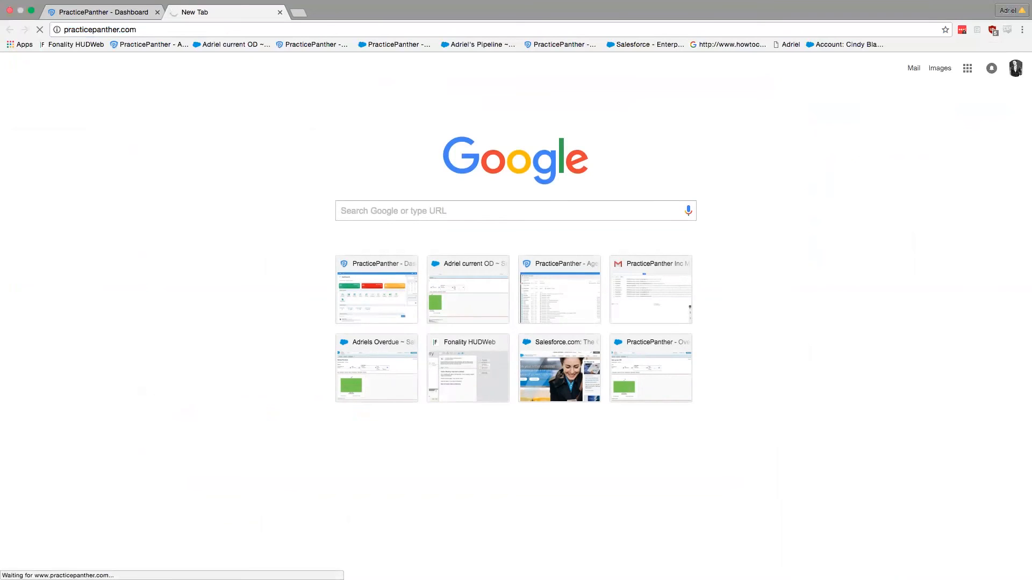
Step: Load practicepanther.com/updates and close the 'Leaving so soon?' popup
left_click(182, 33)
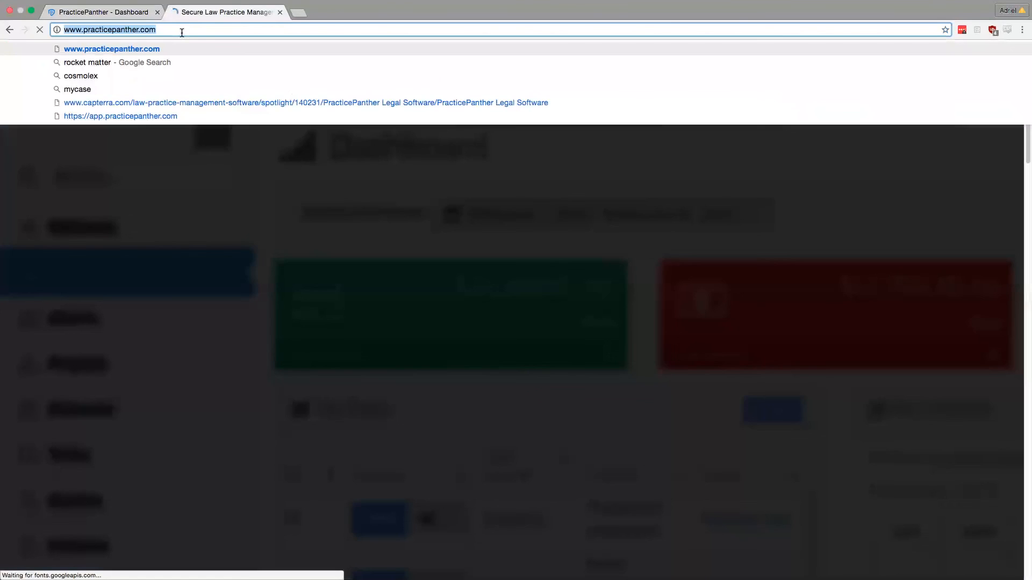
left_click(177, 31)
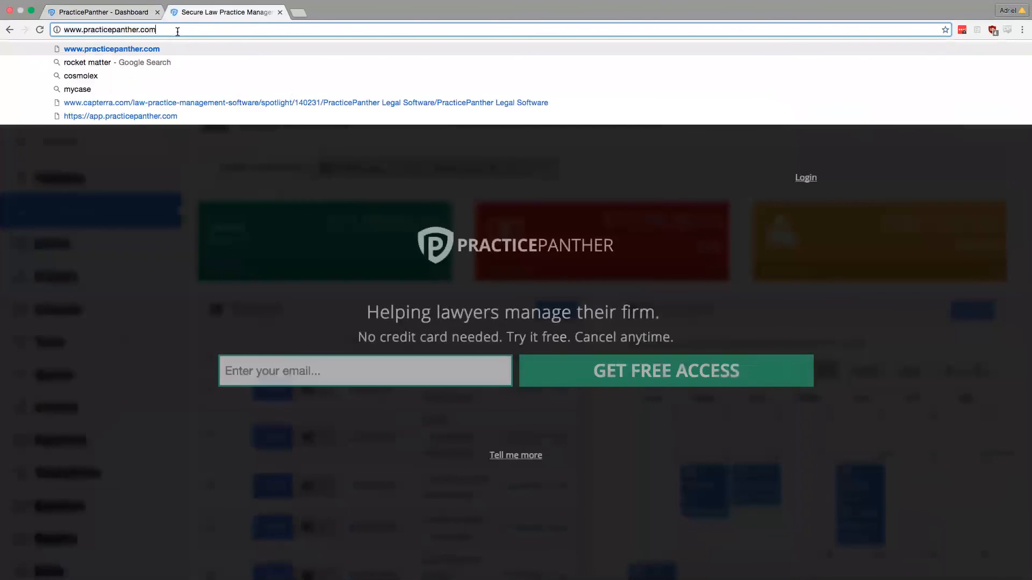
type("/")
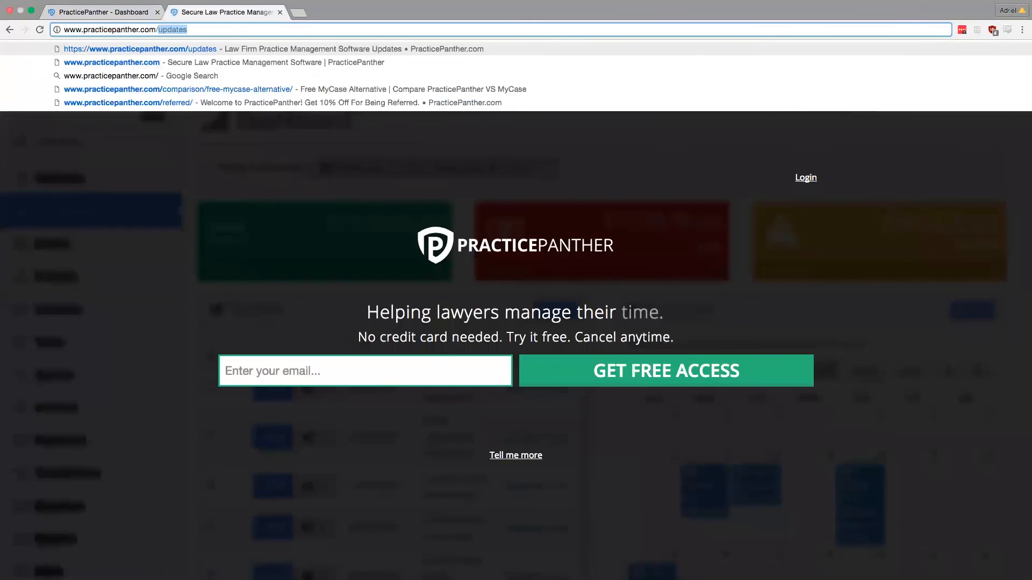
key("Return")
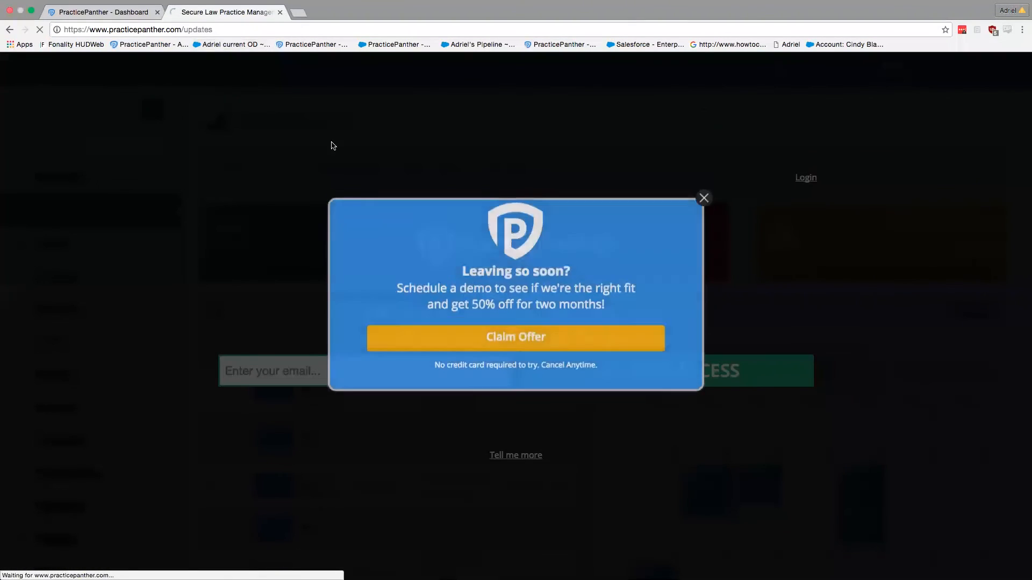
left_click(704, 220)
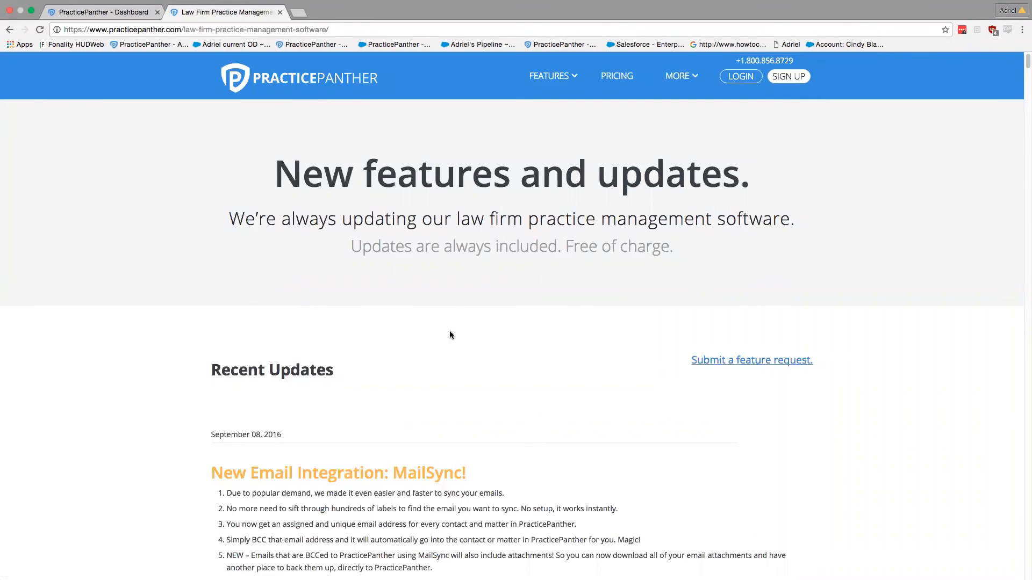
Step: Scroll the Recent Updates list from MailSync down to the June 2016 Dropbox integration entries
scroll(413, 339, "down", 2)
scroll(319, 346, "down", 4)
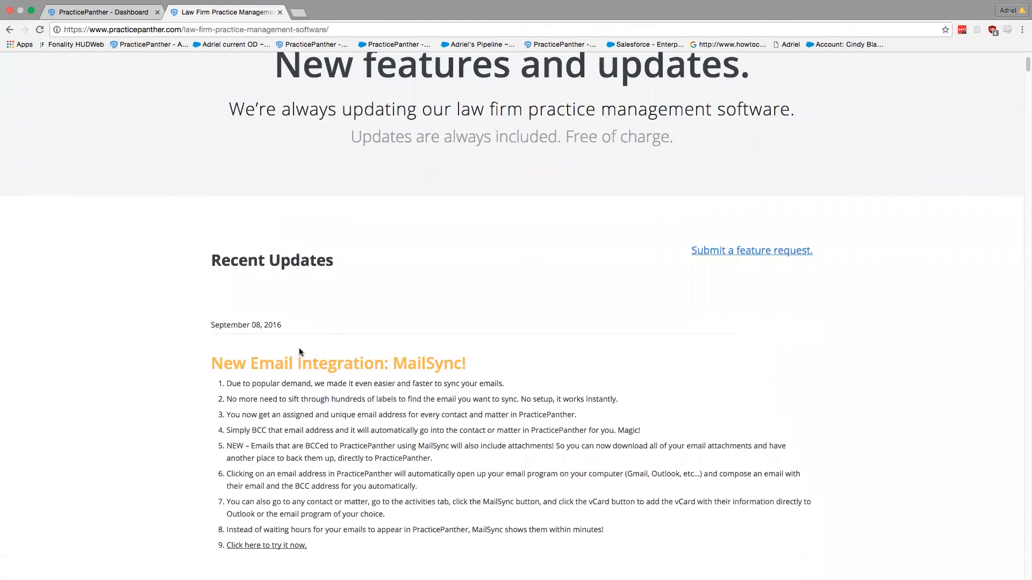
scroll(298, 350, "down", 6)
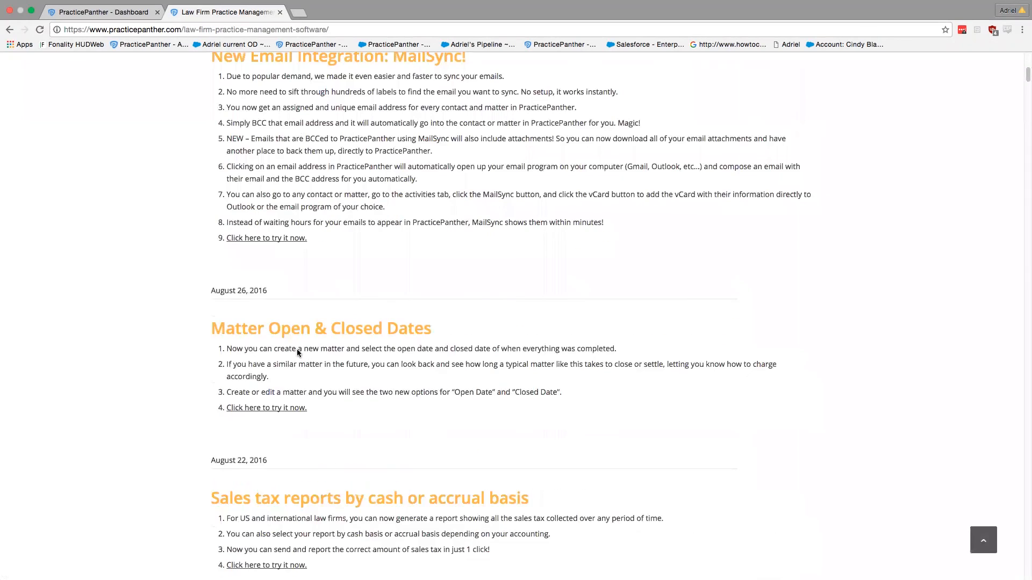
scroll(300, 348, "up", 2)
scroll(303, 352, "down", 4)
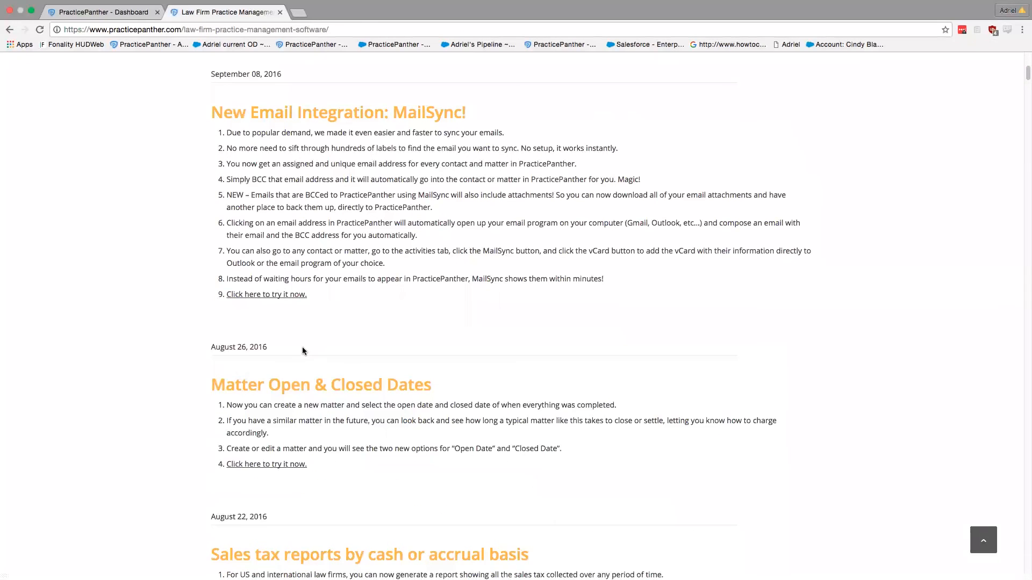
scroll(304, 351, "down", 3)
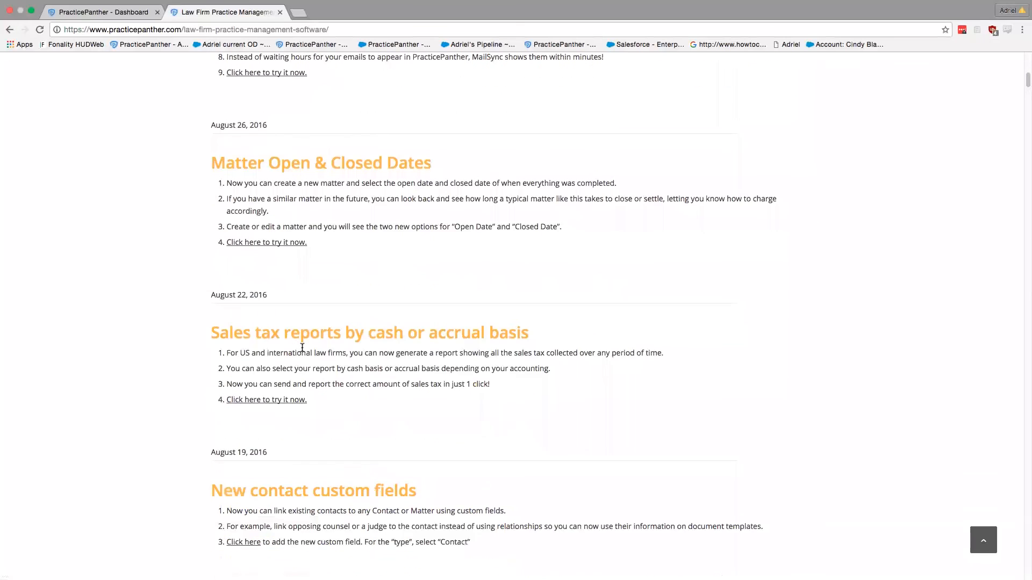
scroll(316, 347, "down", 10)
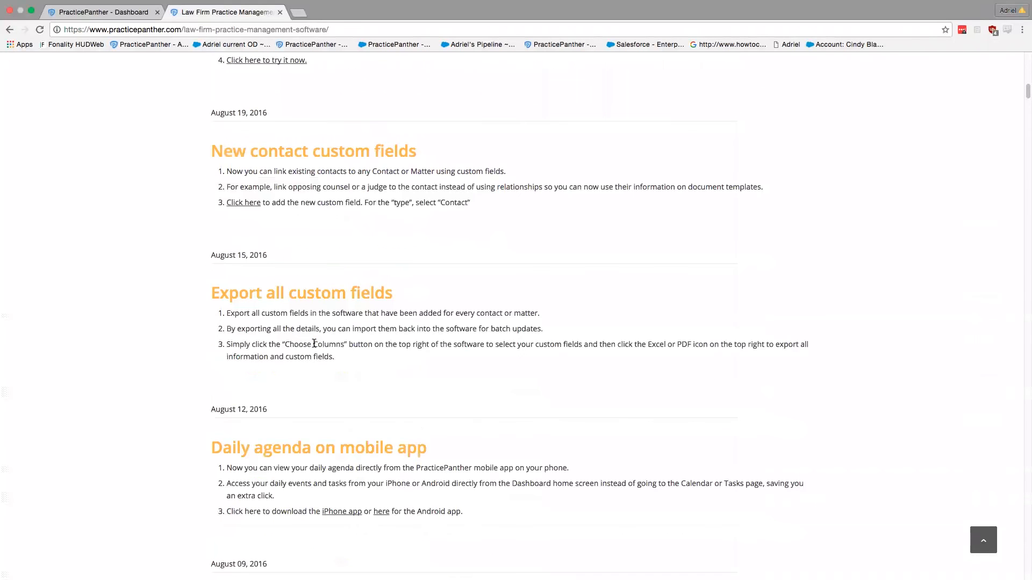
scroll(314, 343, "down", 6)
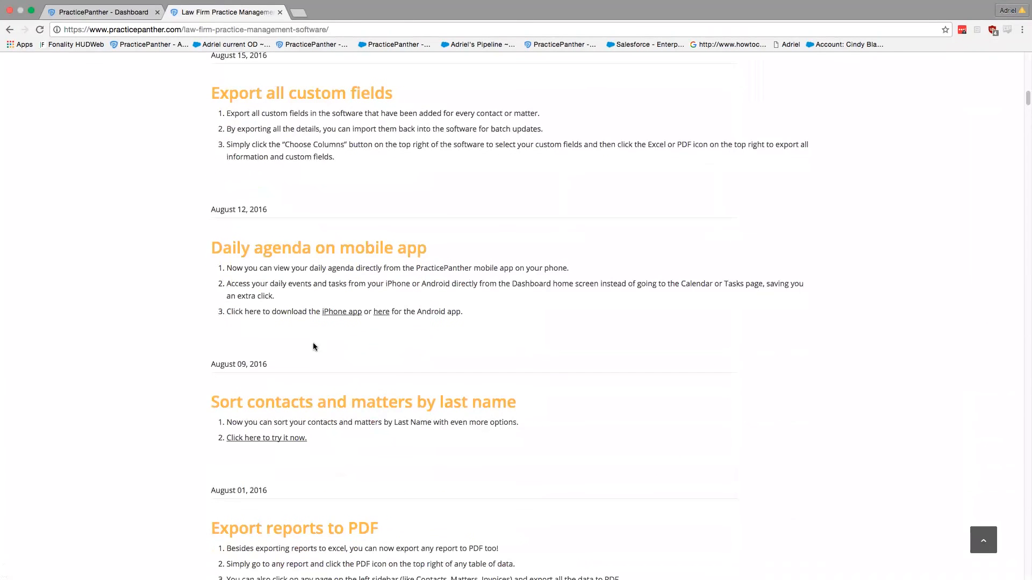
scroll(313, 347, "down", 2)
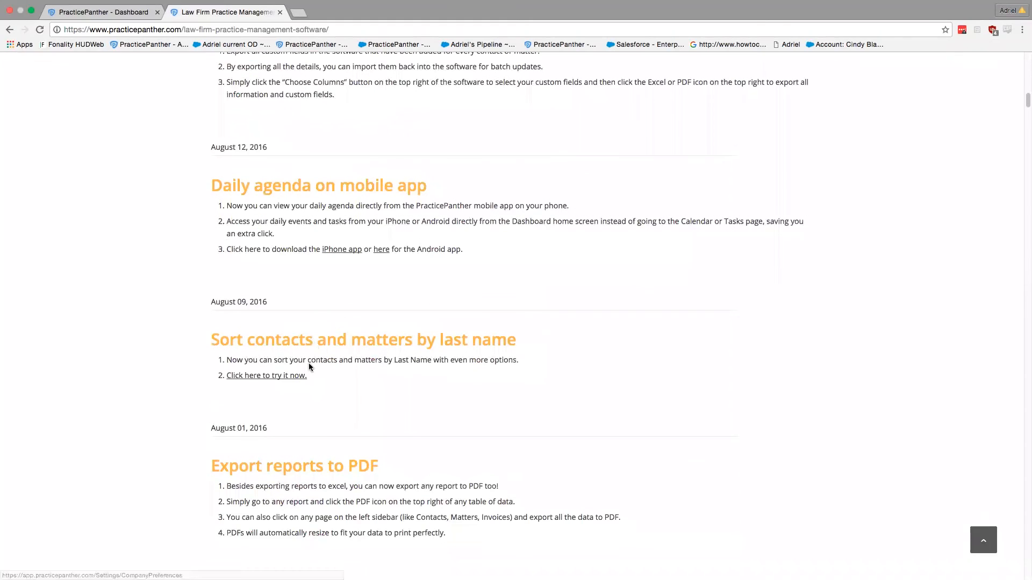
scroll(314, 367, "down", 2)
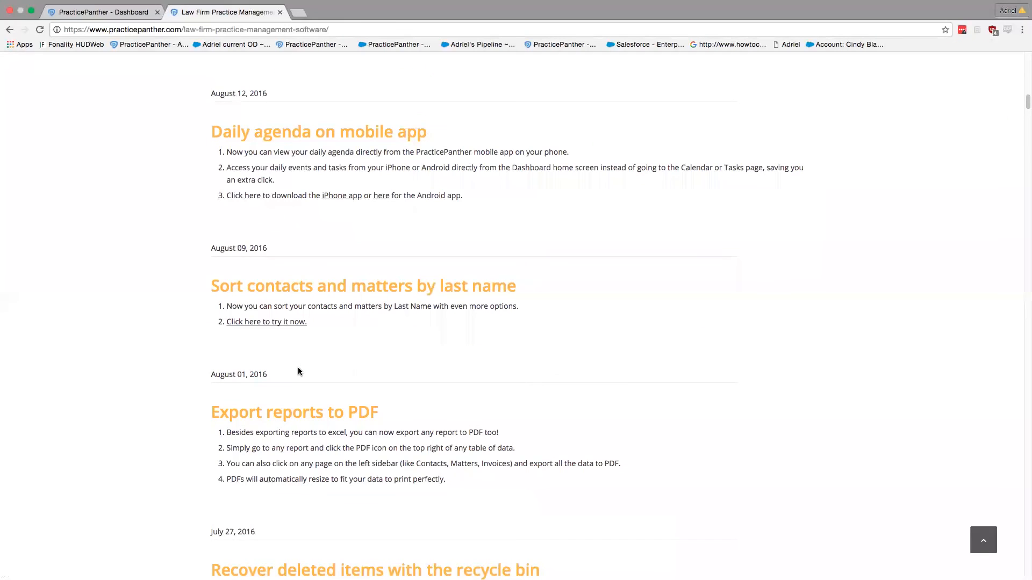
scroll(297, 371, "down", 4)
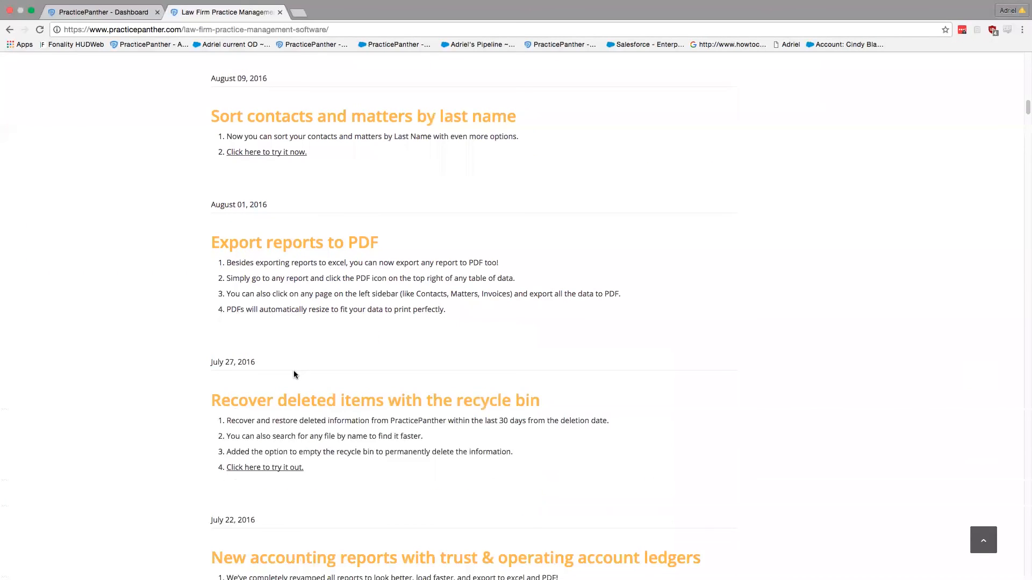
scroll(294, 371, "down", 5)
scroll(298, 367, "down", 9)
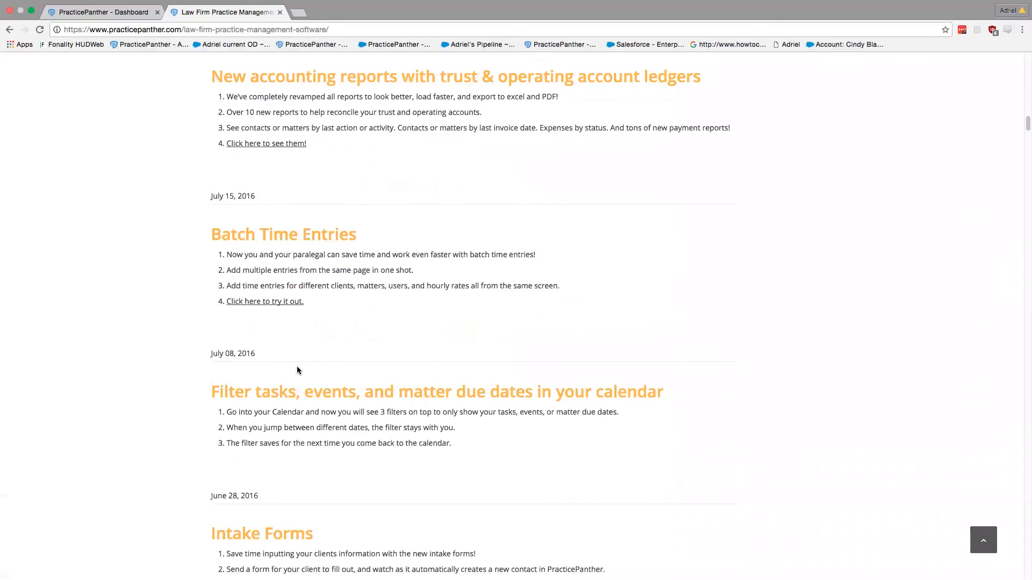
scroll(298, 370, "down", 4)
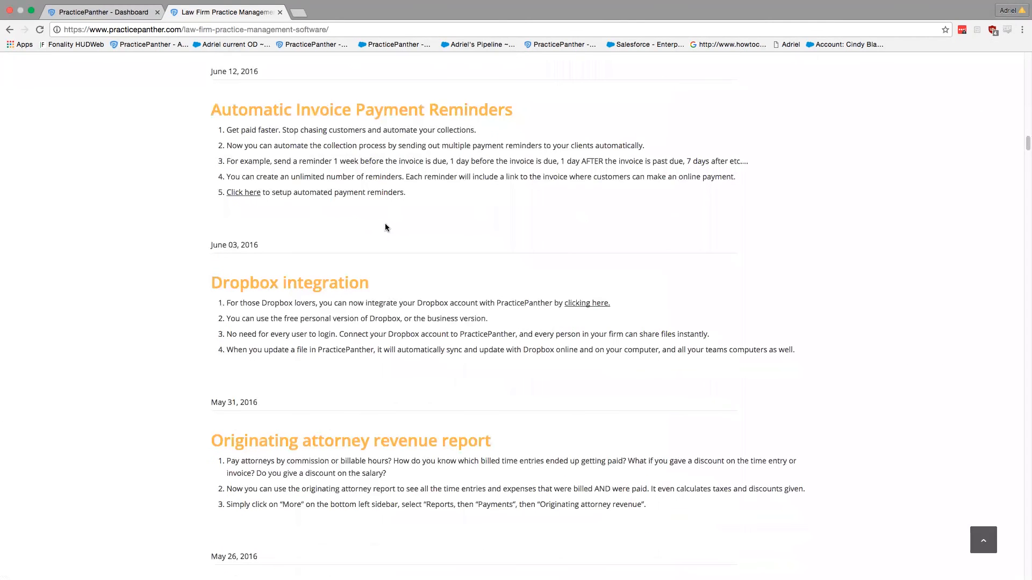
Step: Close the updates tab, then on the Dashboard open and close the New menu
left_click(280, 12)
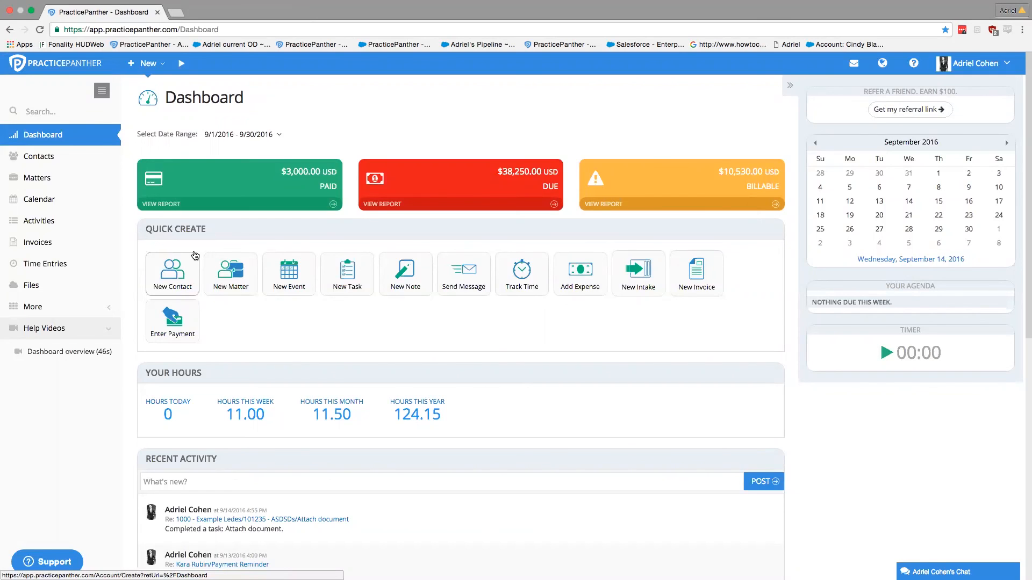
left_click_drag(226, 231, 146, 230)
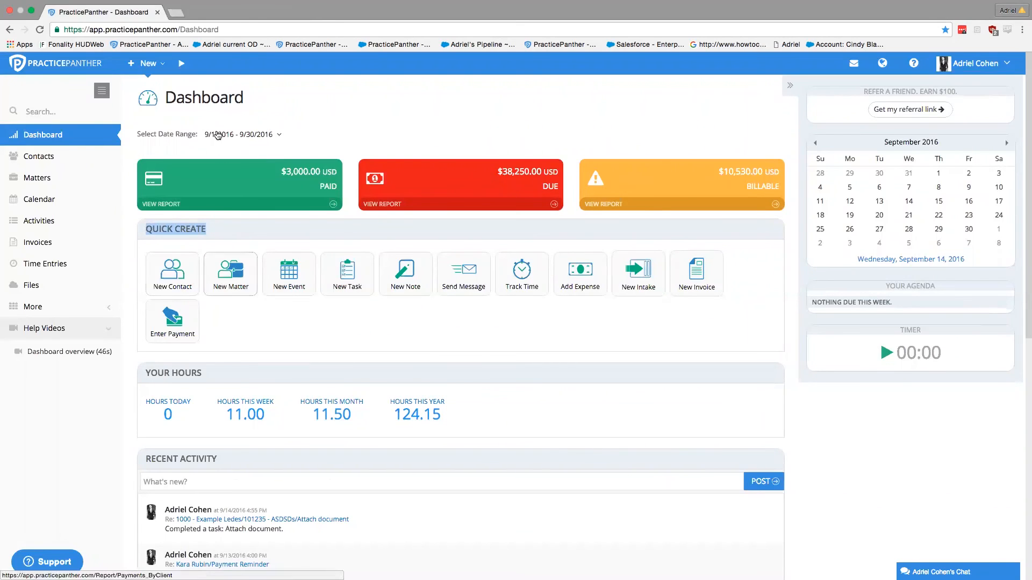
left_click(144, 63)
left_click(301, 160)
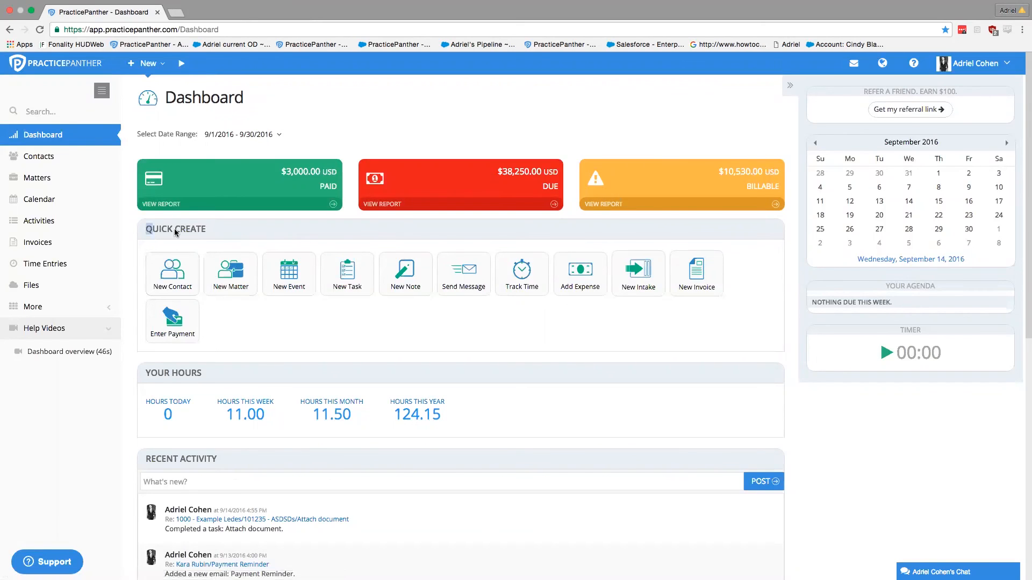
Step: Start a New Contact from Quick Create and enter the contact's first and last name
left_click(176, 281)
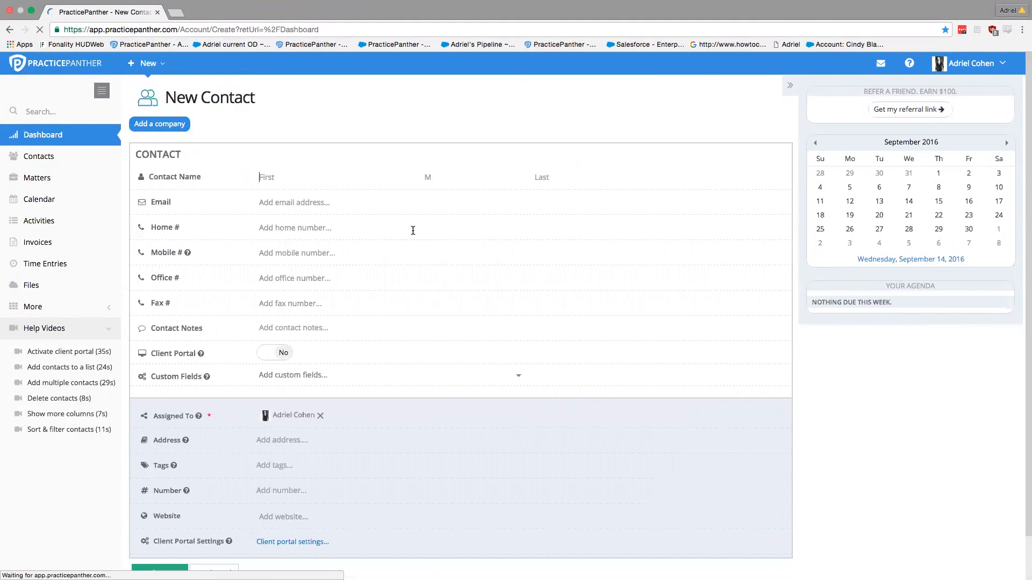
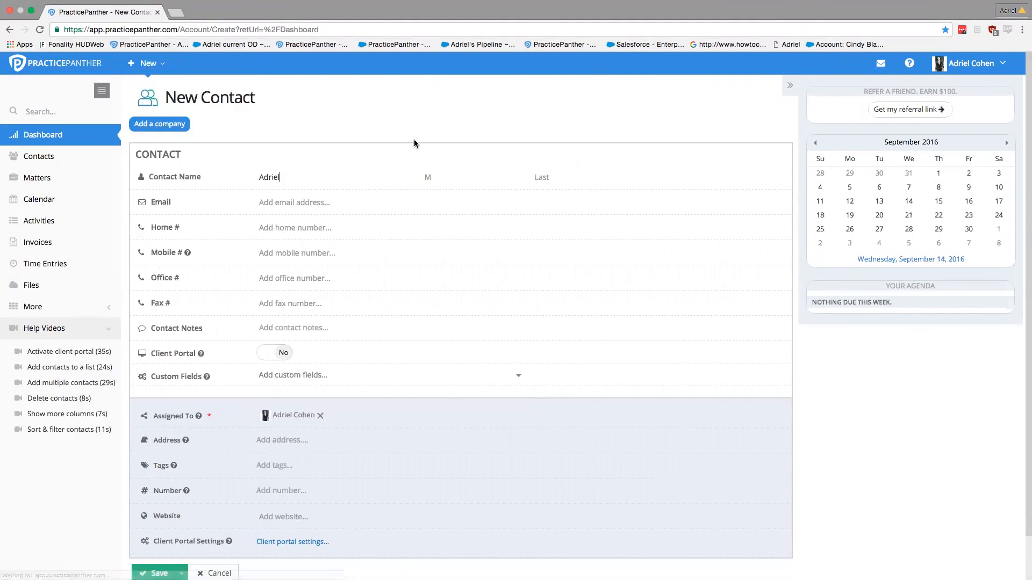
left_click(543, 179)
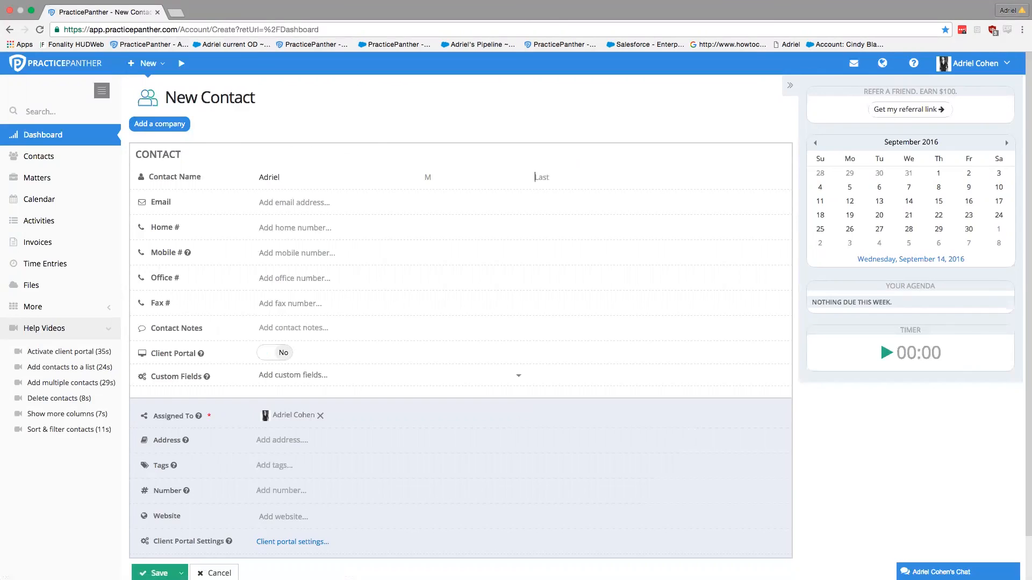
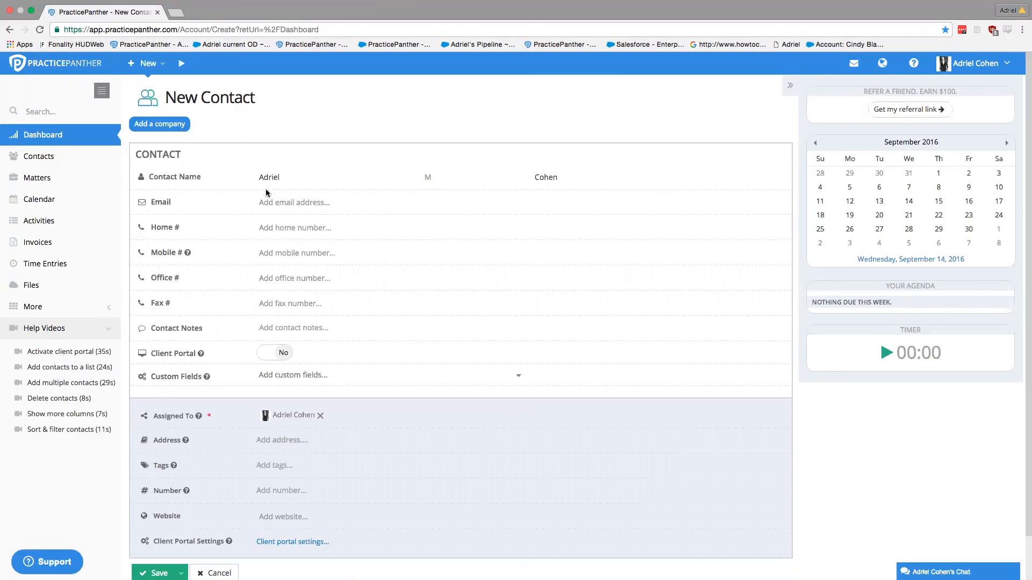
left_click_drag(201, 101, 236, 103)
left_click(260, 105)
left_click(881, 66)
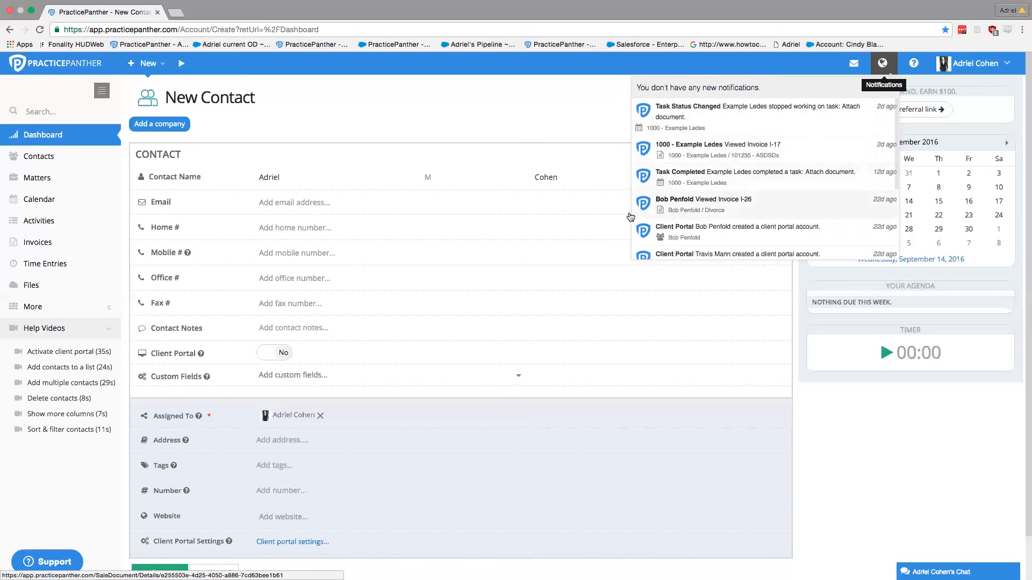
left_click(572, 227)
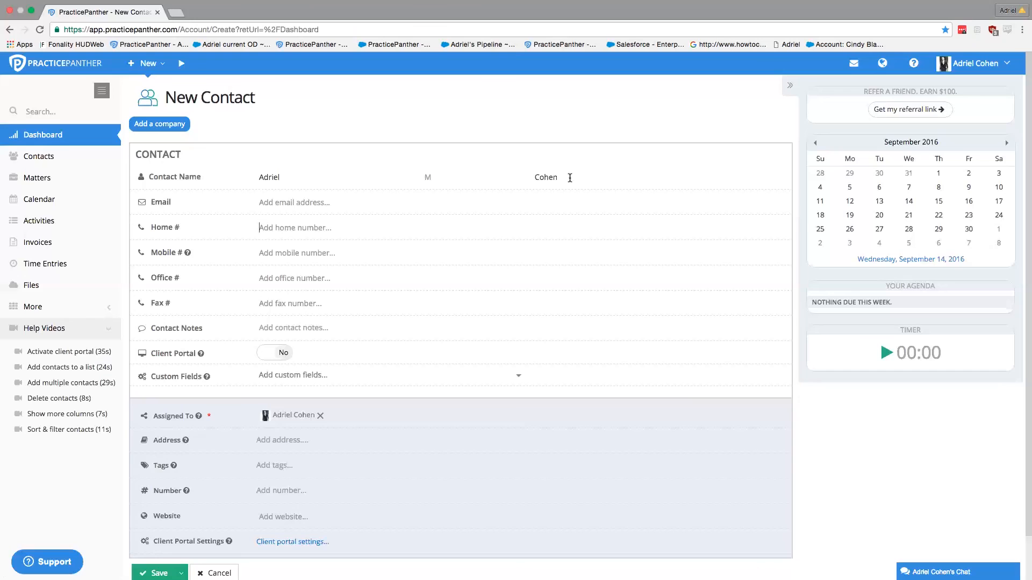
Step: Enter the contact's mobile number in the Mobile # field
left_click(439, 217)
left_click(329, 226)
left_click(260, 257)
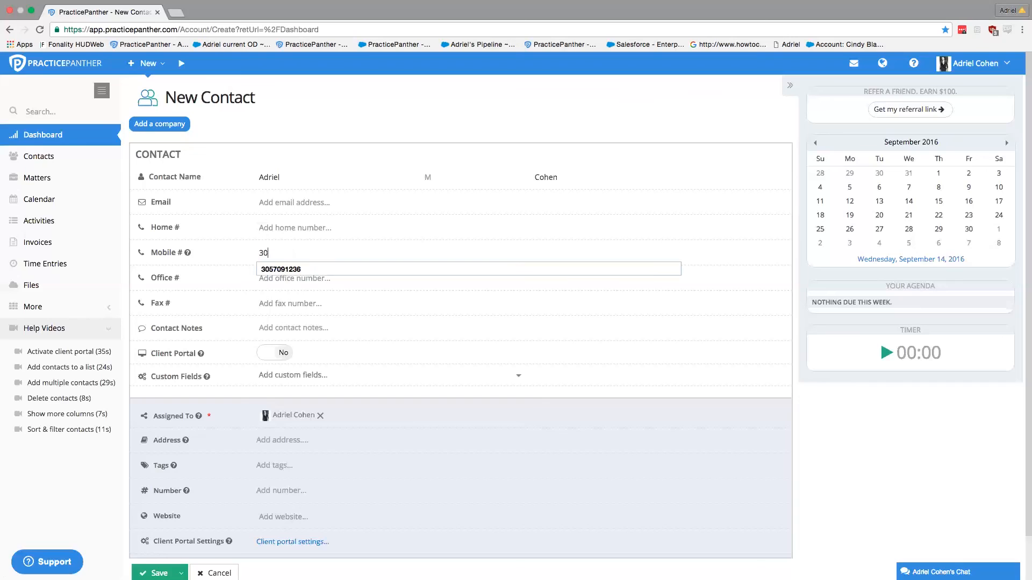
left_click(286, 268)
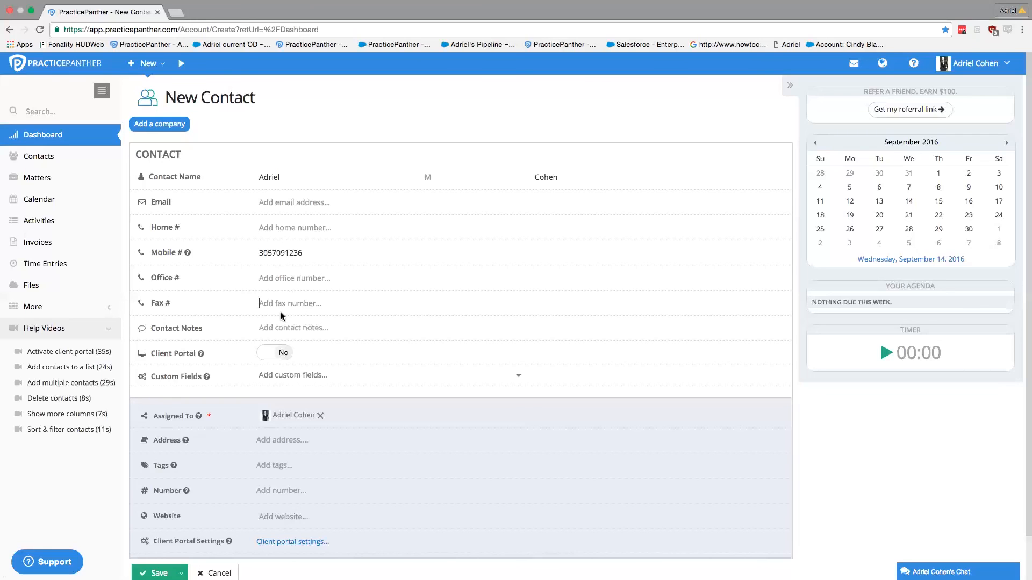
Step: Toggle Client Portal access on and back off, then expand Custom Fields
left_click(282, 354)
left_click(272, 357)
left_click_drag(152, 176, 243, 297)
left_click(242, 297)
left_click(323, 376)
Step: Create a custom field named 'Date of birth' with type Date and save it
left_click(312, 424)
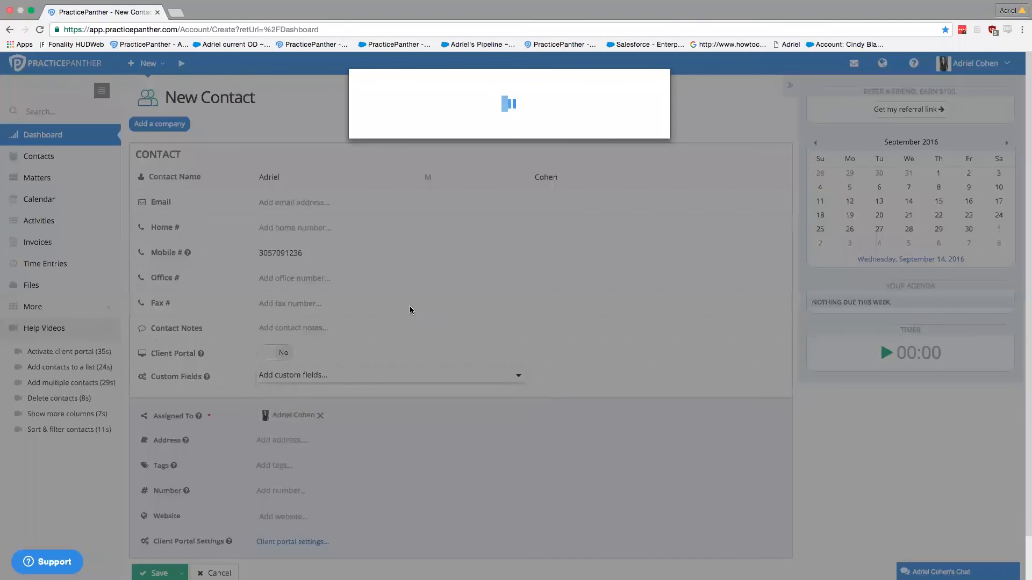
type("Date of birth")
left_click(511, 163)
left_click(502, 172)
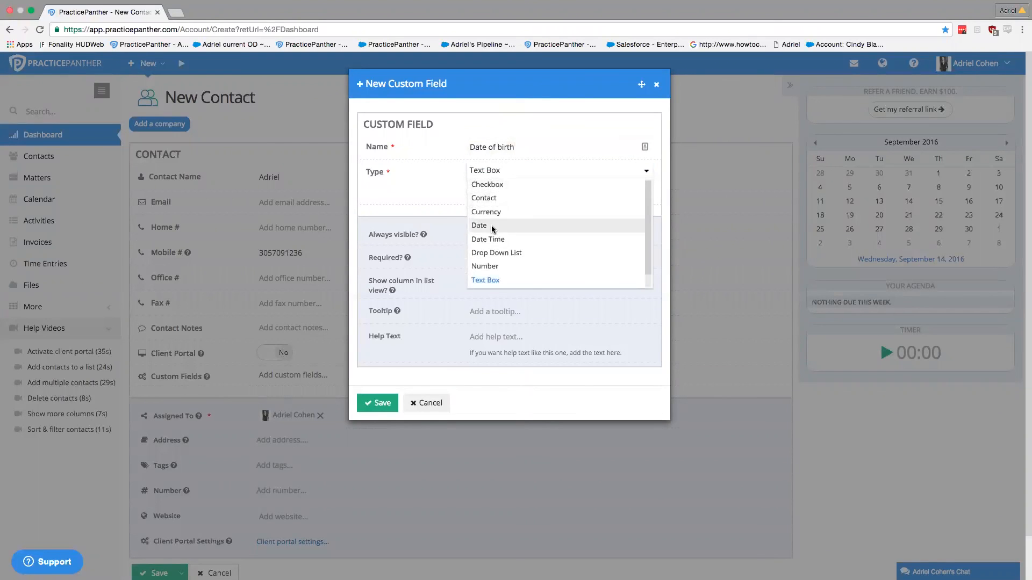
left_click(492, 229)
left_click(379, 400)
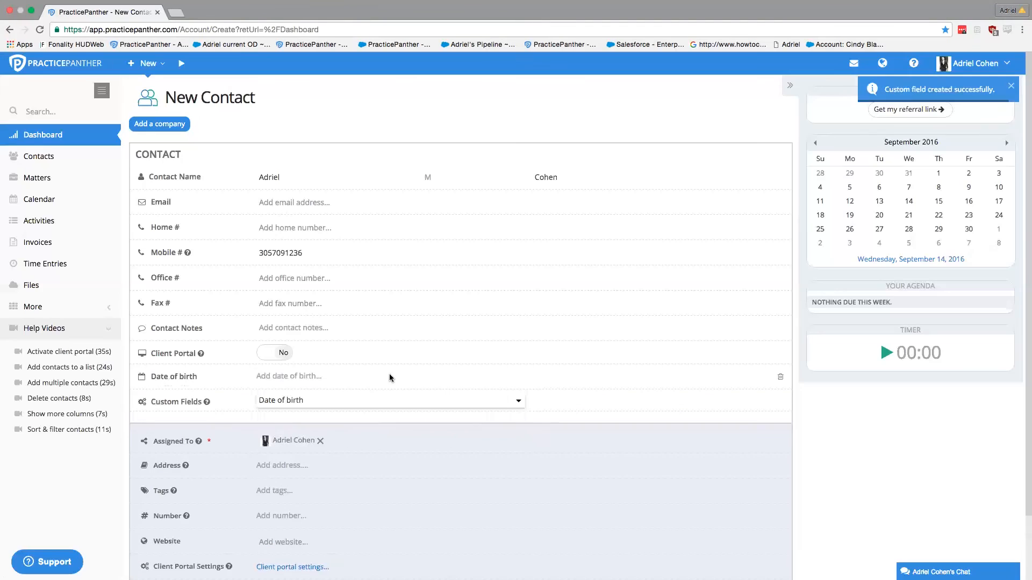
Step: Pick September 14, 2016 from the Date of birth calendar picker
left_click(344, 378)
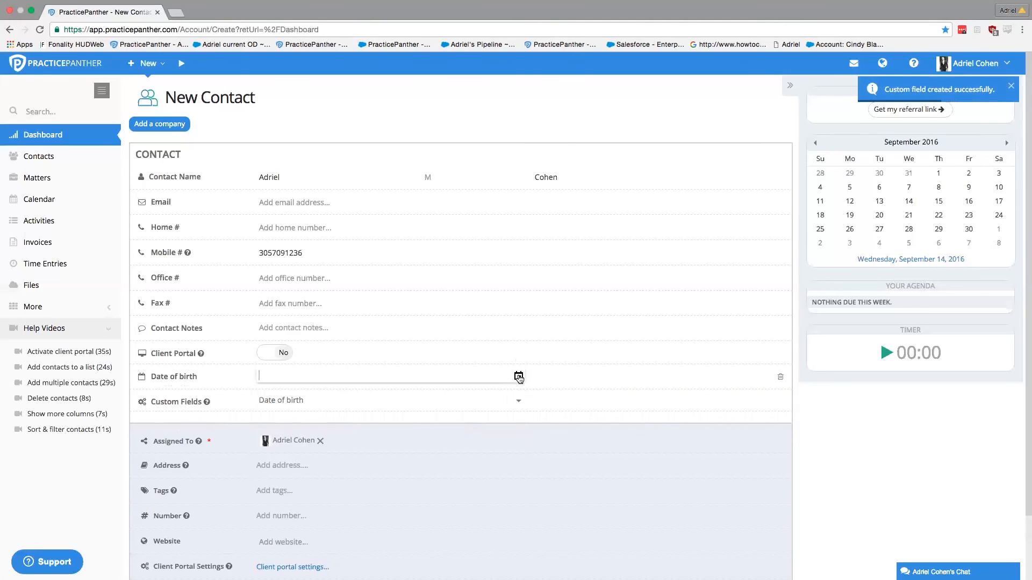
left_click(519, 376)
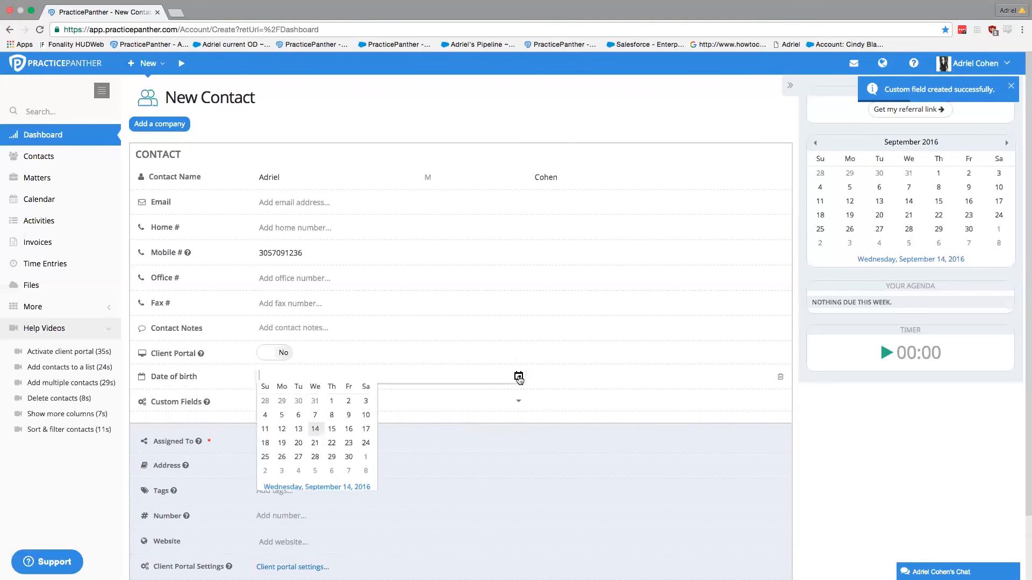
left_click(316, 451)
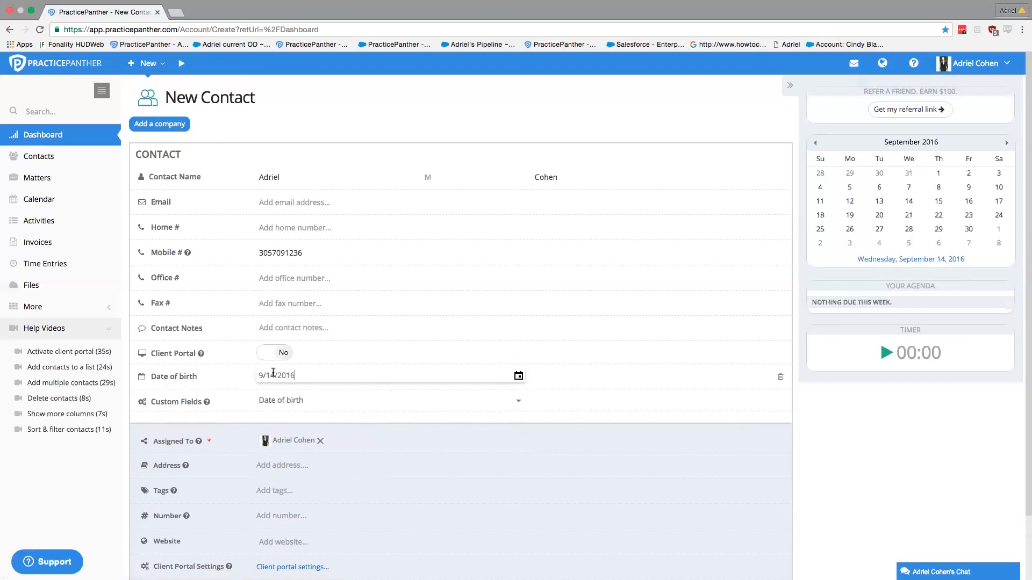
left_click(242, 350)
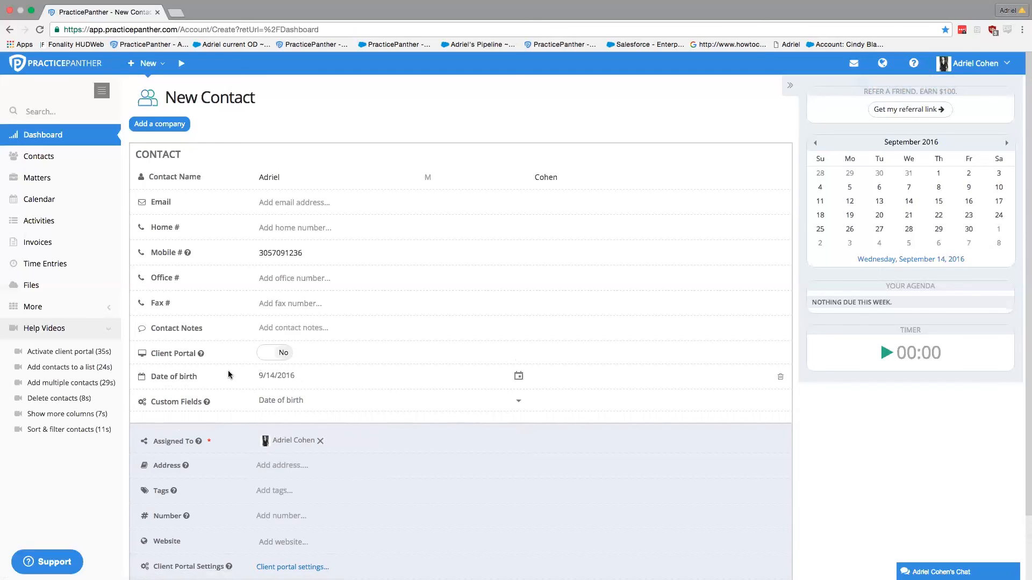
left_click(256, 377)
scroll(237, 379, "down", 3)
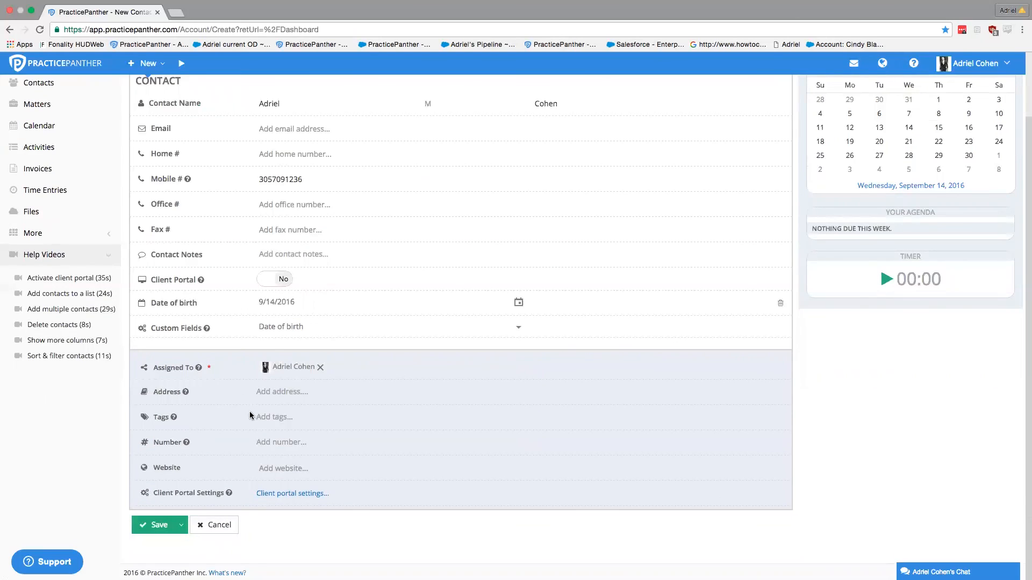
scroll(322, 403, "up", 3)
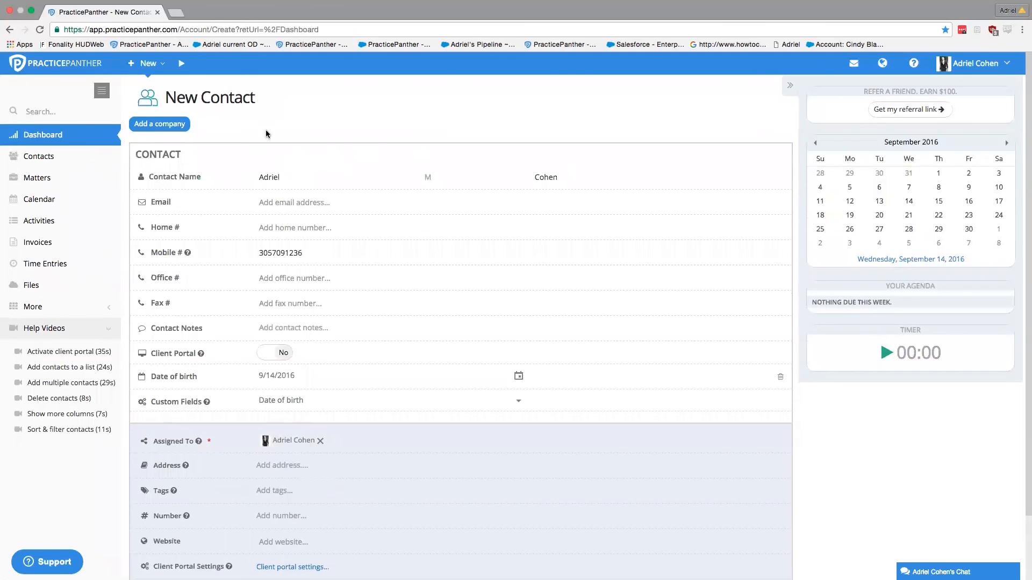
scroll(326, 304, "down", 3)
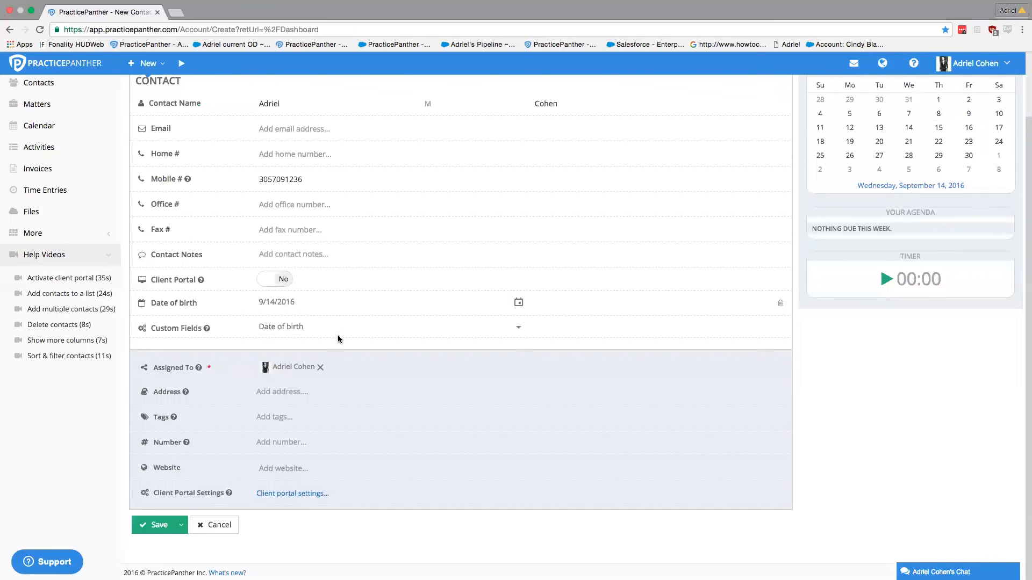
Step: Add all three firm users as chips in the Assigned To field
left_click(347, 370)
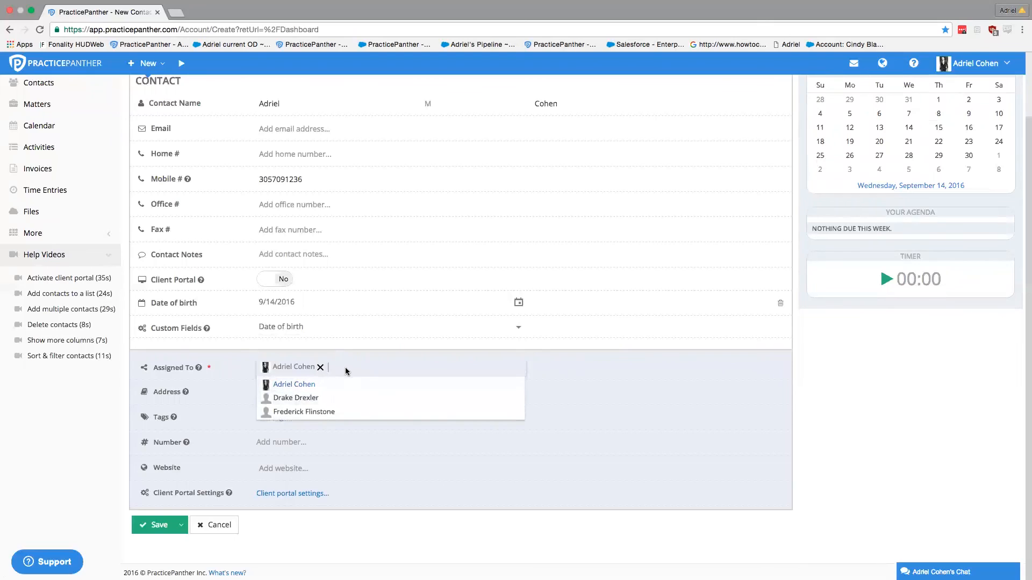
left_click(320, 368)
left_click(300, 388)
left_click(341, 369)
left_click(325, 398)
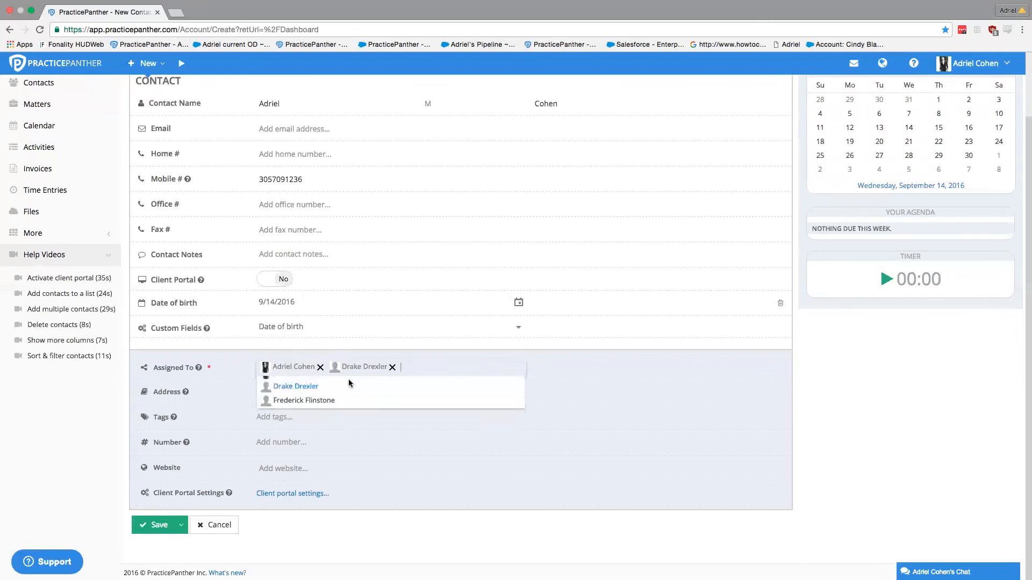
left_click(426, 365)
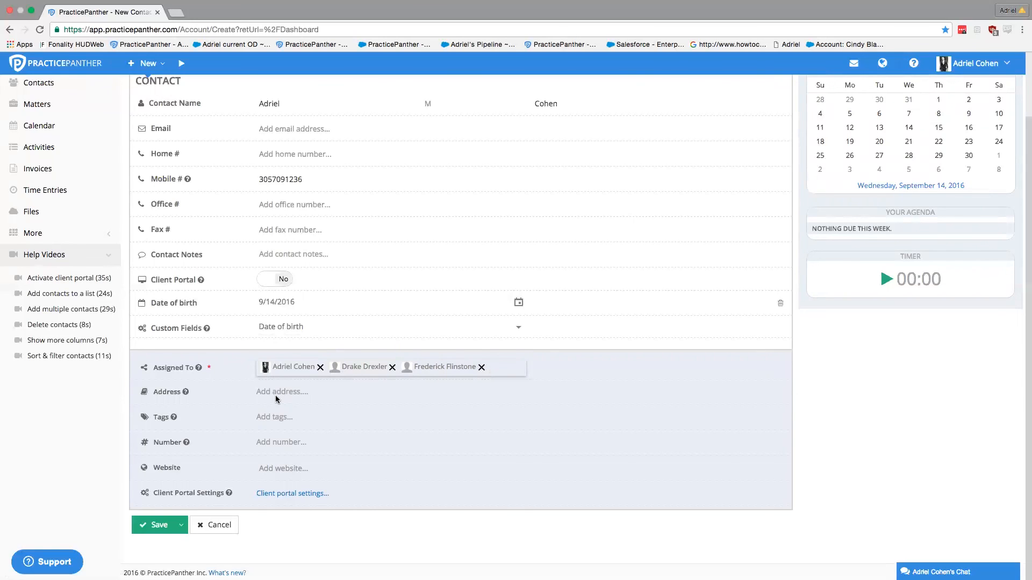
left_click(266, 418)
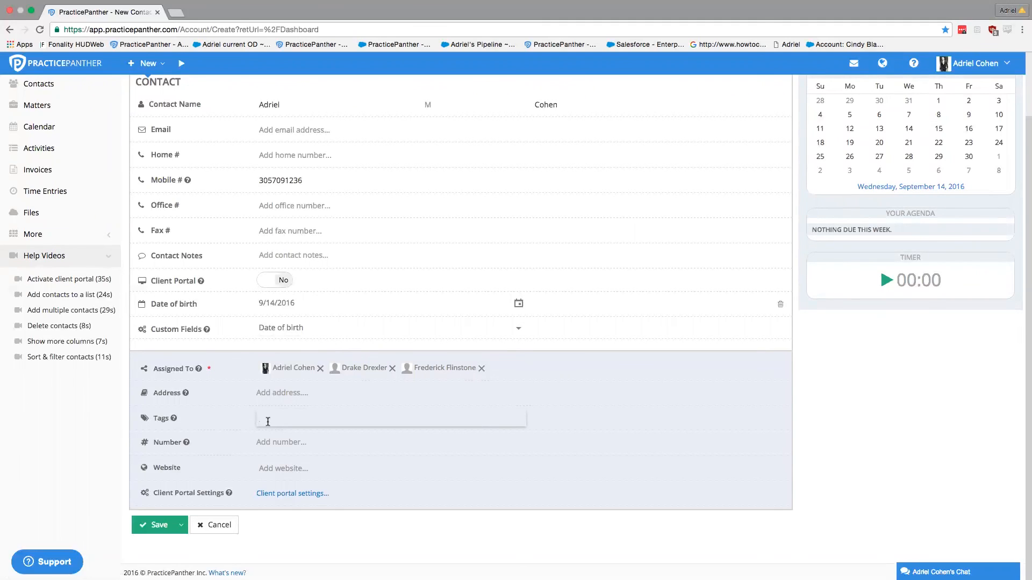
scroll(265, 423, "up", 3)
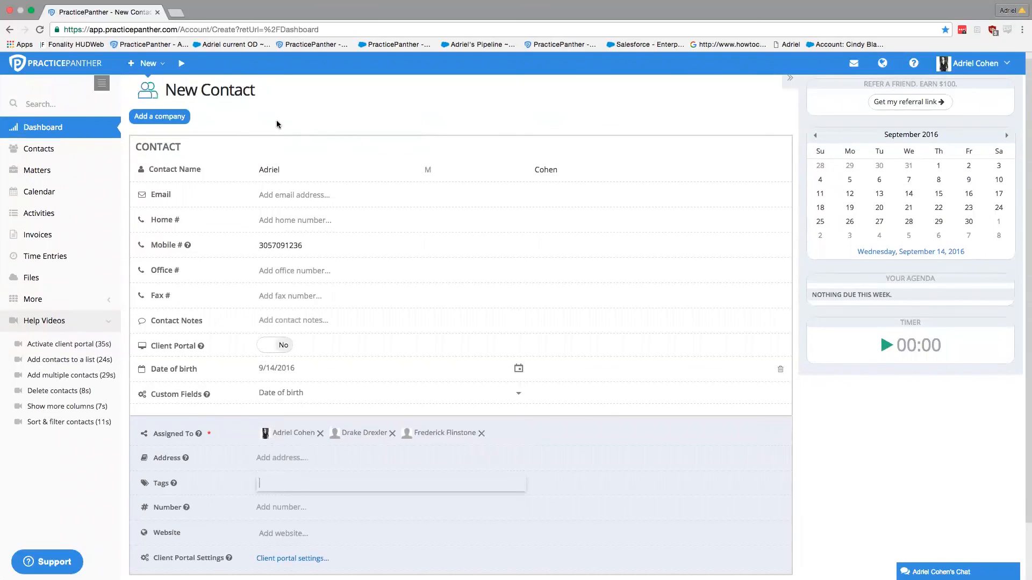
left_click_drag(257, 93, 200, 91)
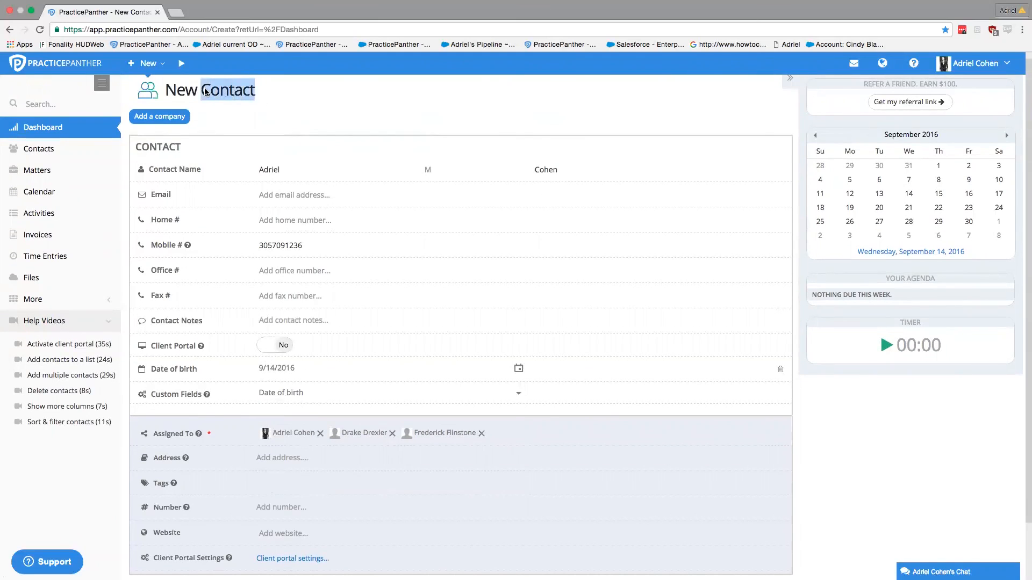
left_click(227, 94)
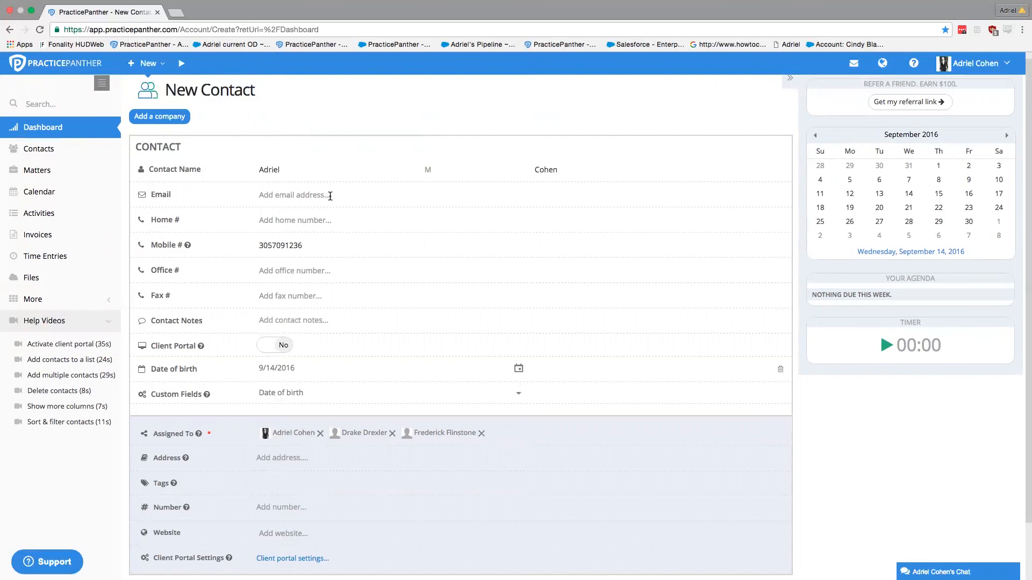
scroll(327, 195, "down", 2)
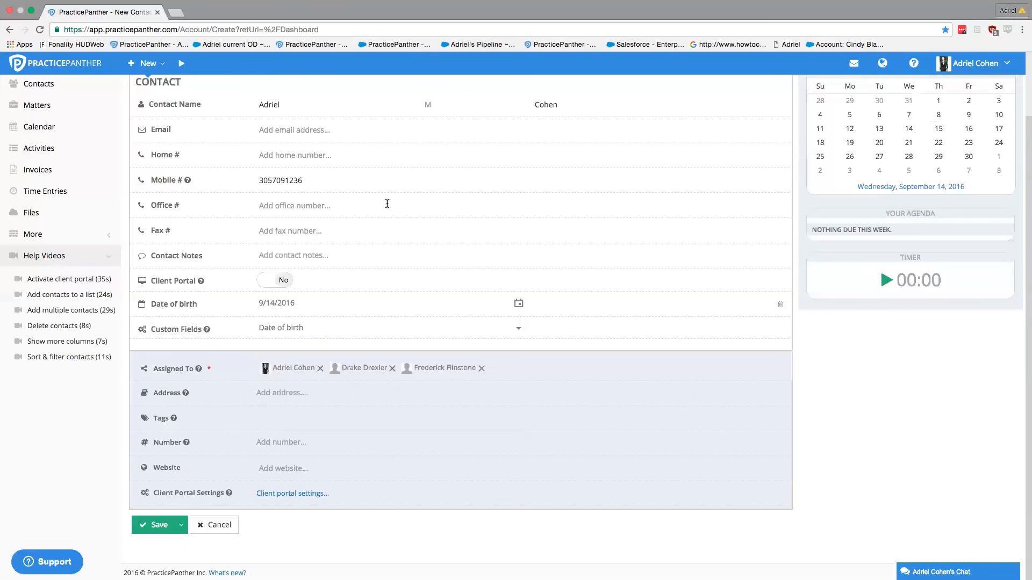
Step: Tag the contact with Lead and a newly created Jury tag, then save it
mouse_move(180, 421)
left_click(280, 419)
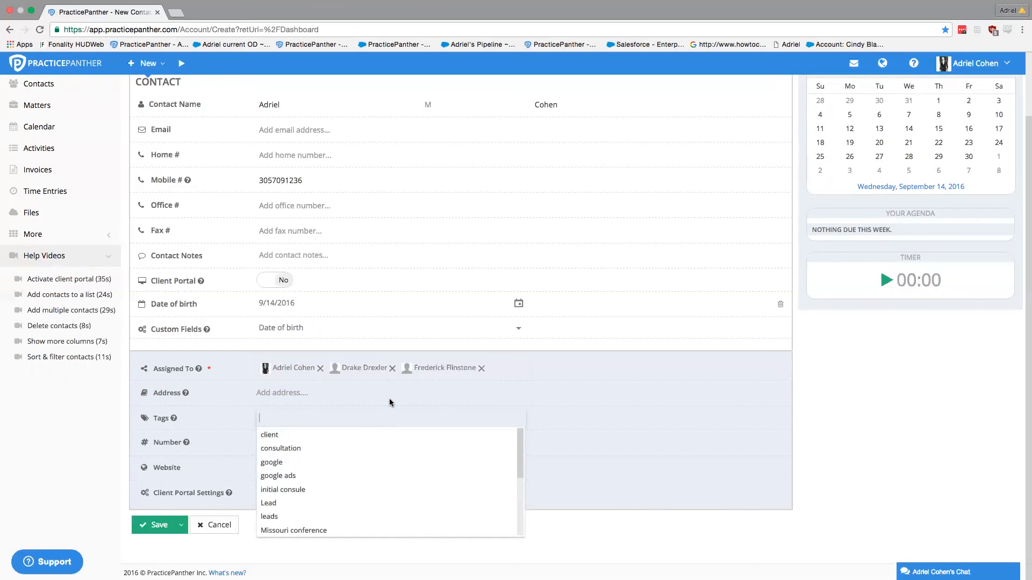
left_click(289, 504)
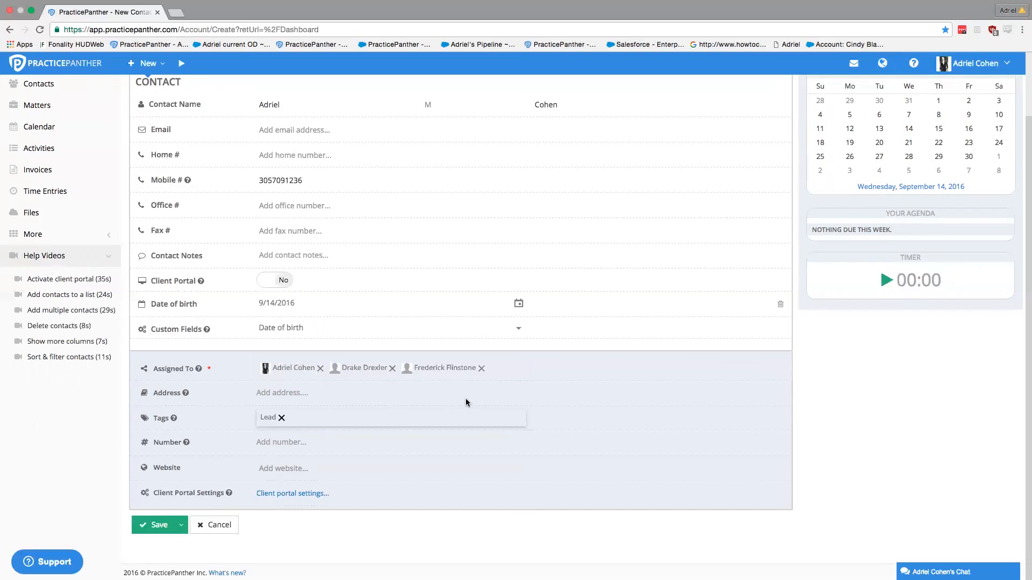
type("opp")
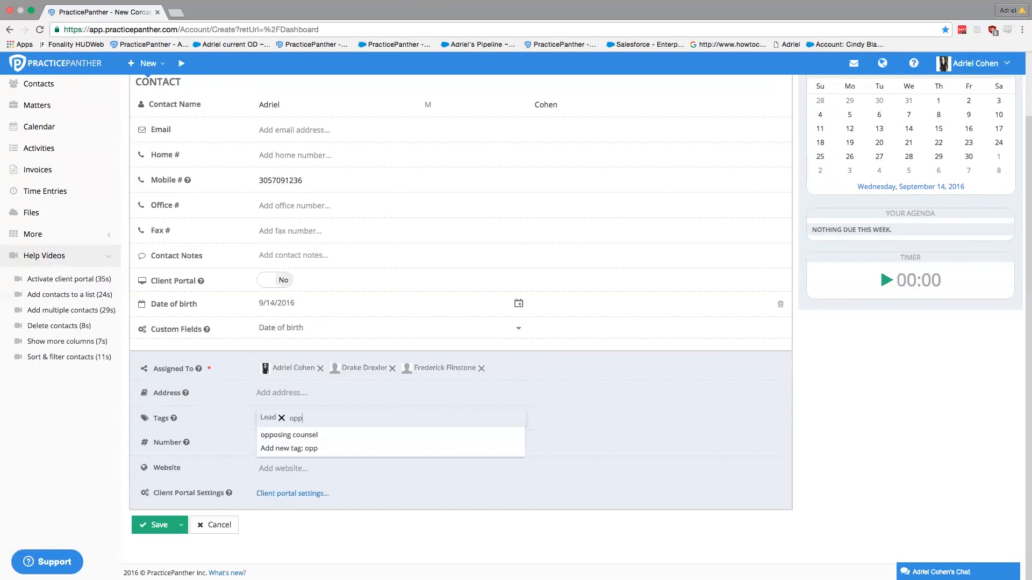
key("BackSpace")
key("BackSpace")
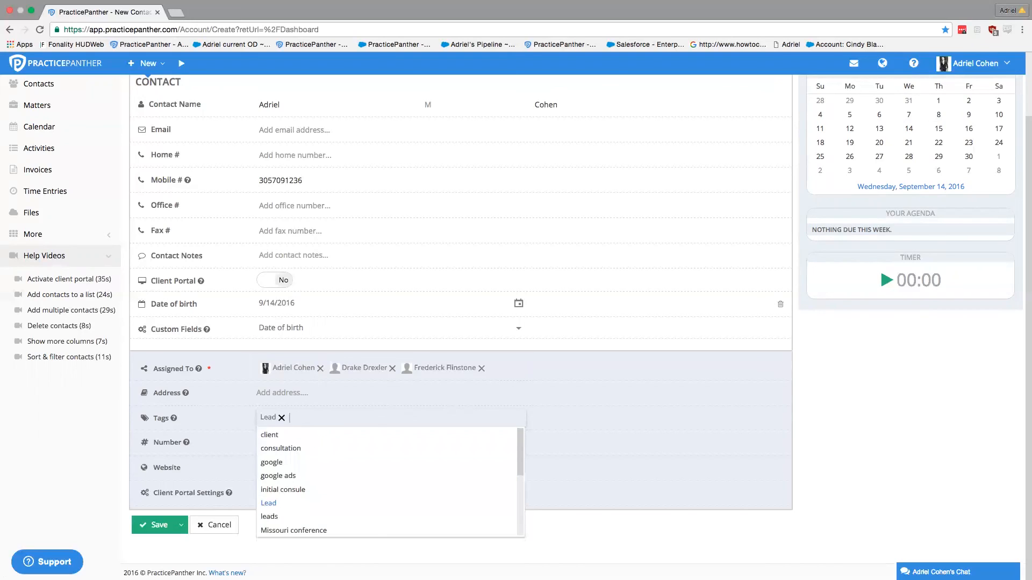
type("Jury")
left_click(300, 434)
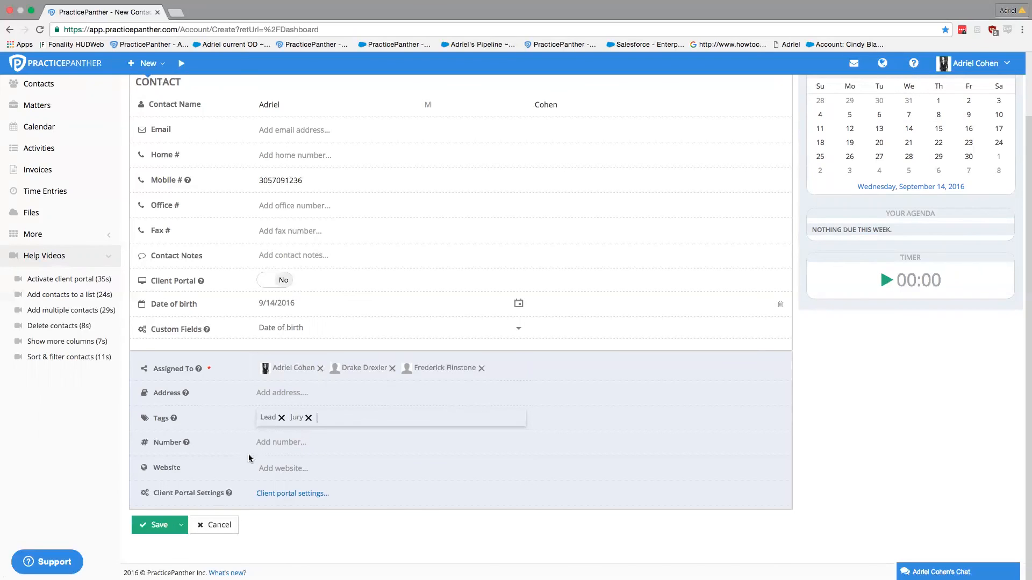
left_click(158, 525)
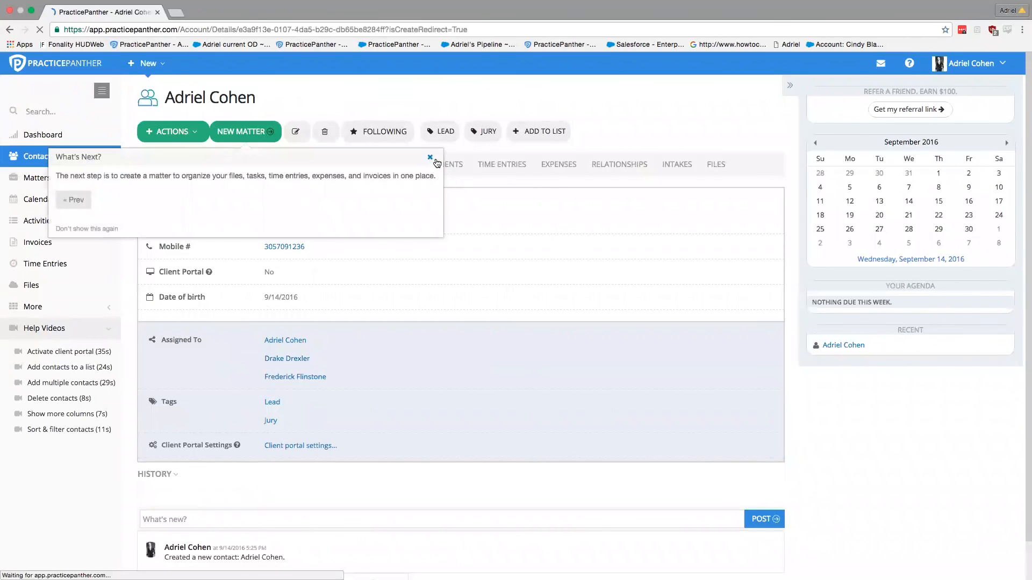
Step: Open Contacts from the left sidebar to view all 48 contacts
left_click(50, 161)
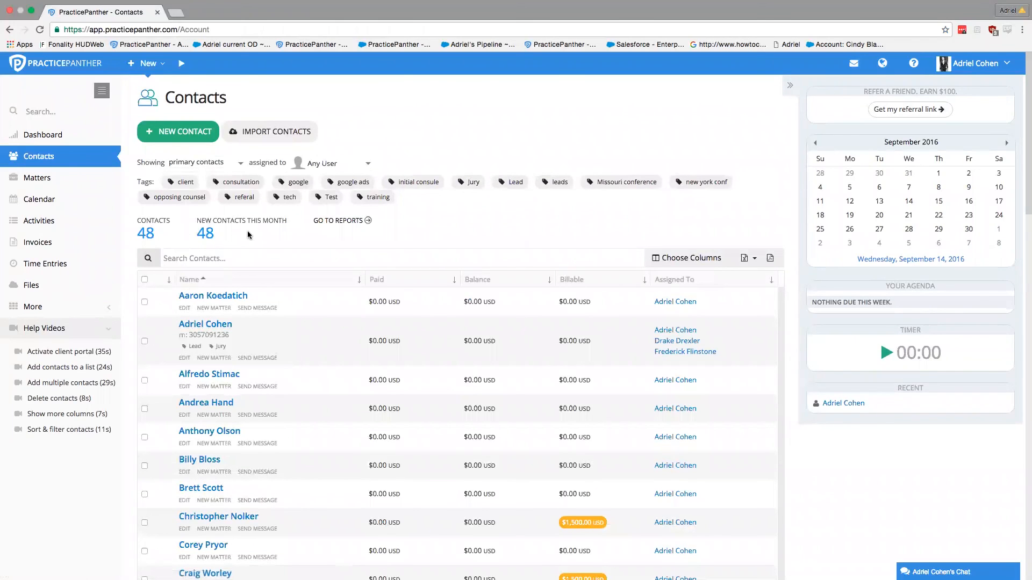
left_click(468, 182)
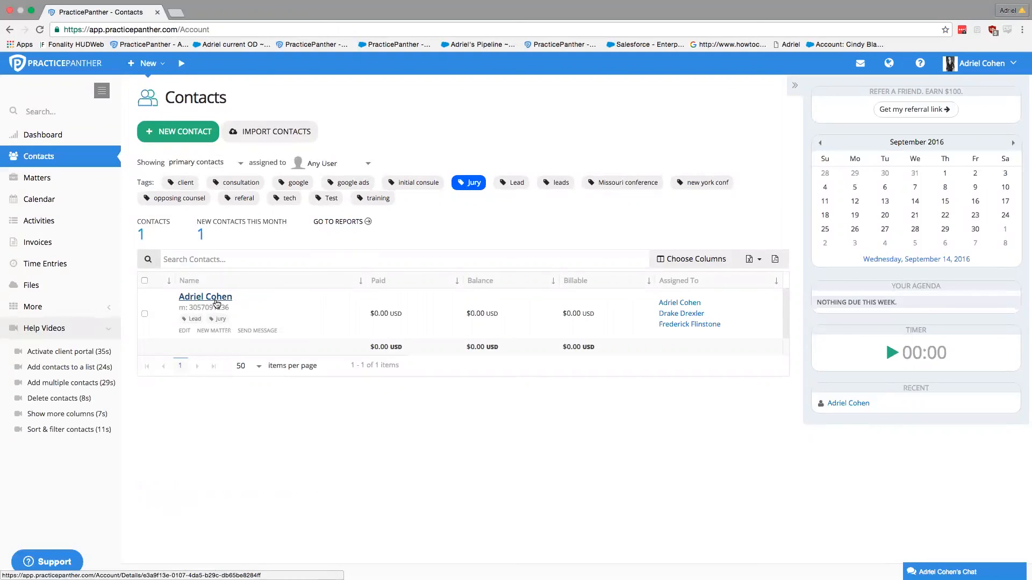
left_click(216, 299)
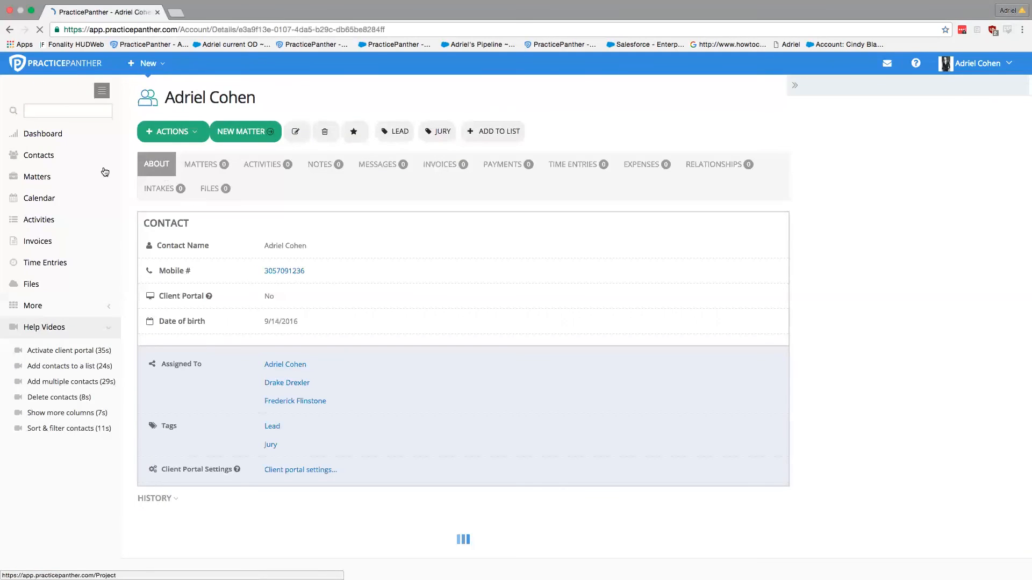
left_click(47, 156)
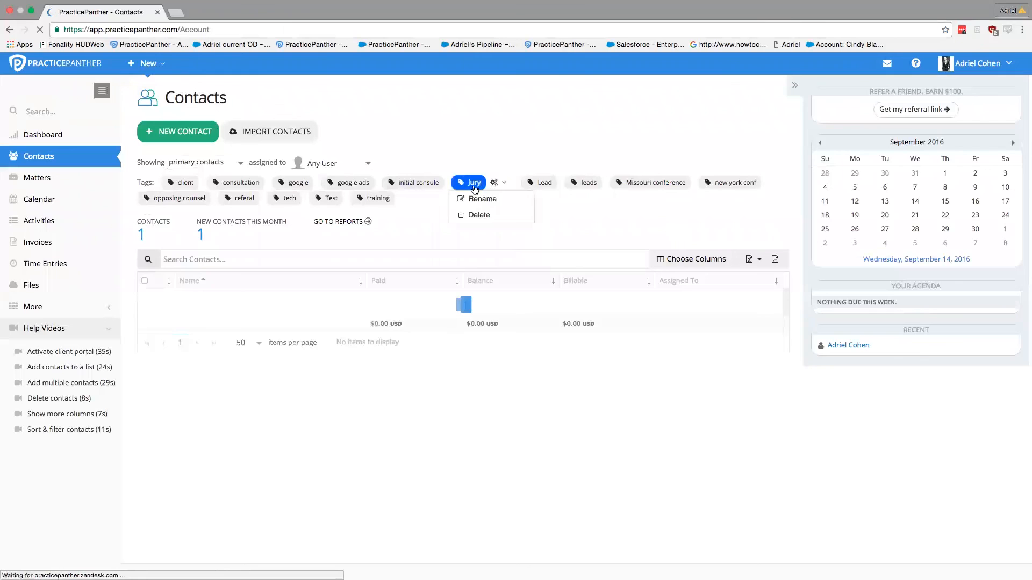
left_click(480, 188)
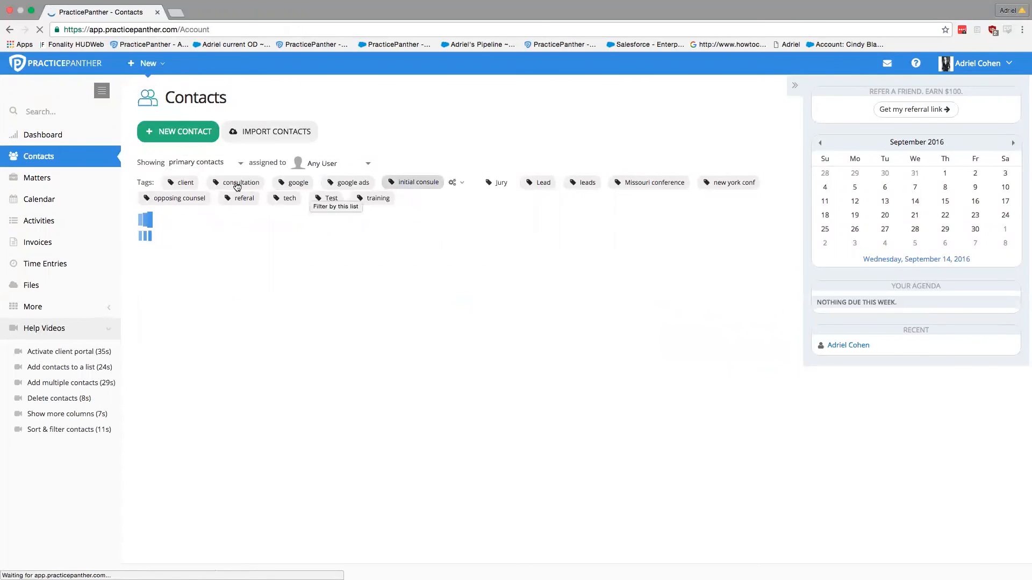
left_click(181, 183)
left_click(239, 183)
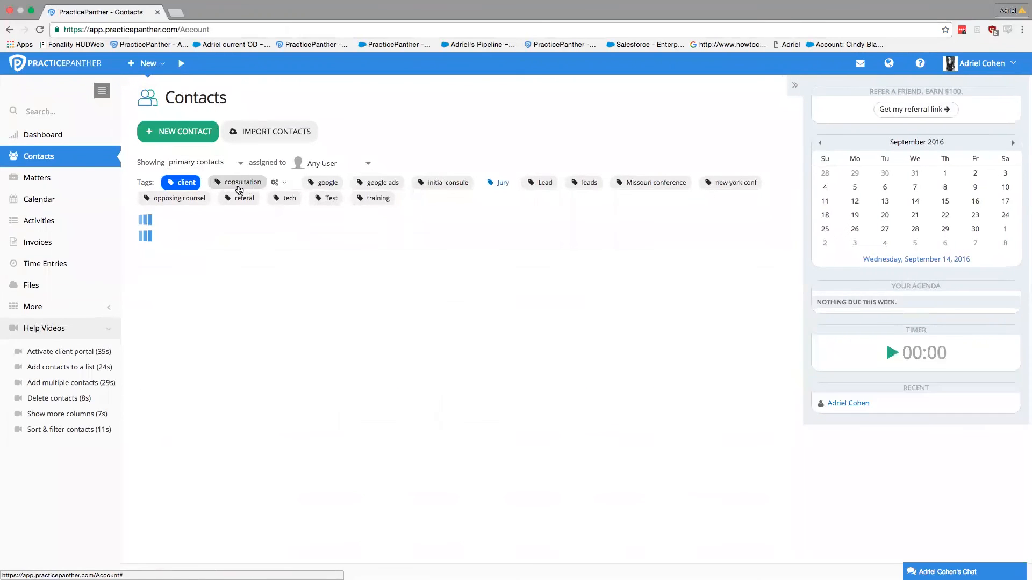
left_click(299, 186)
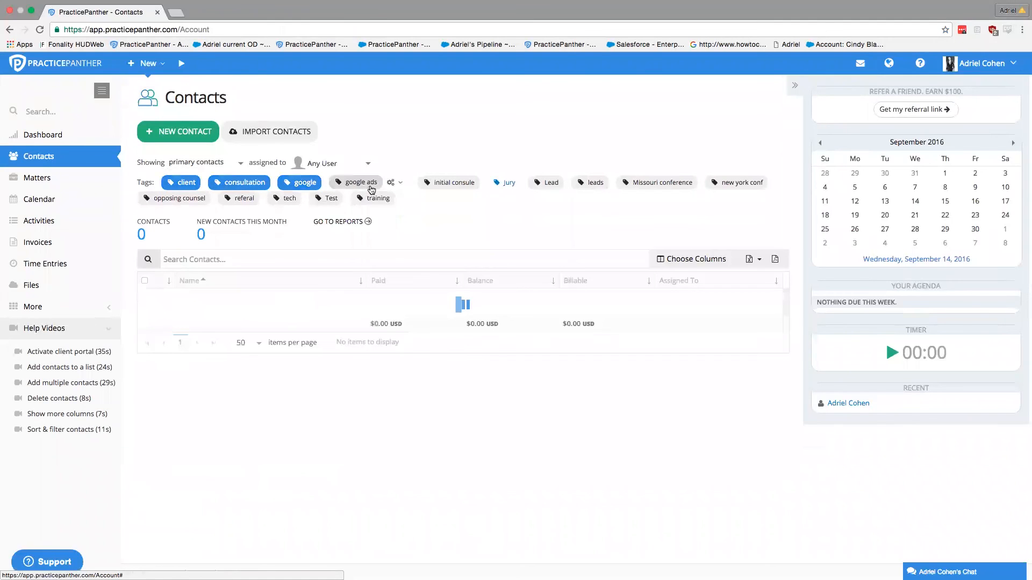
left_click(363, 182)
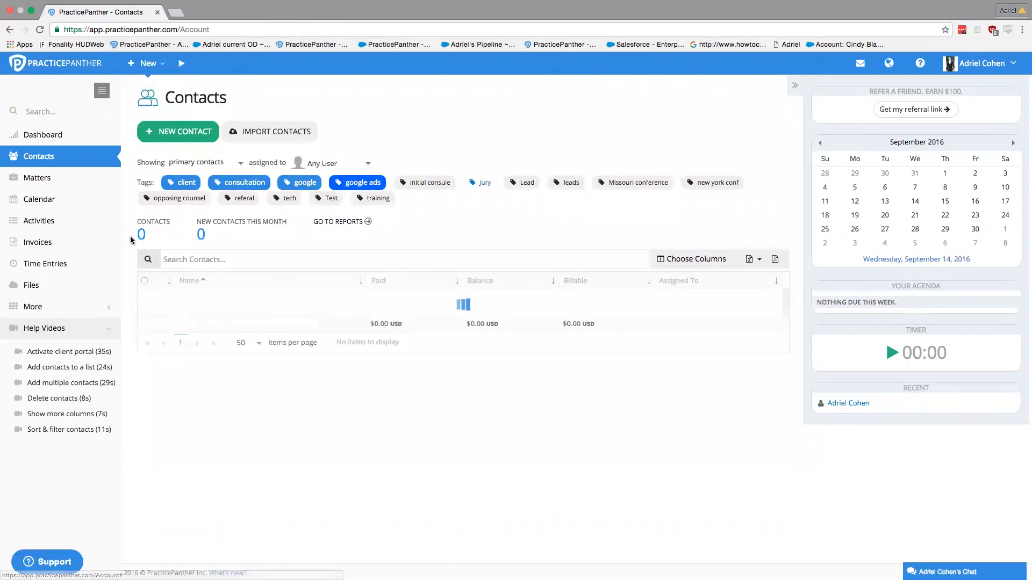
left_click_drag(135, 218, 246, 232)
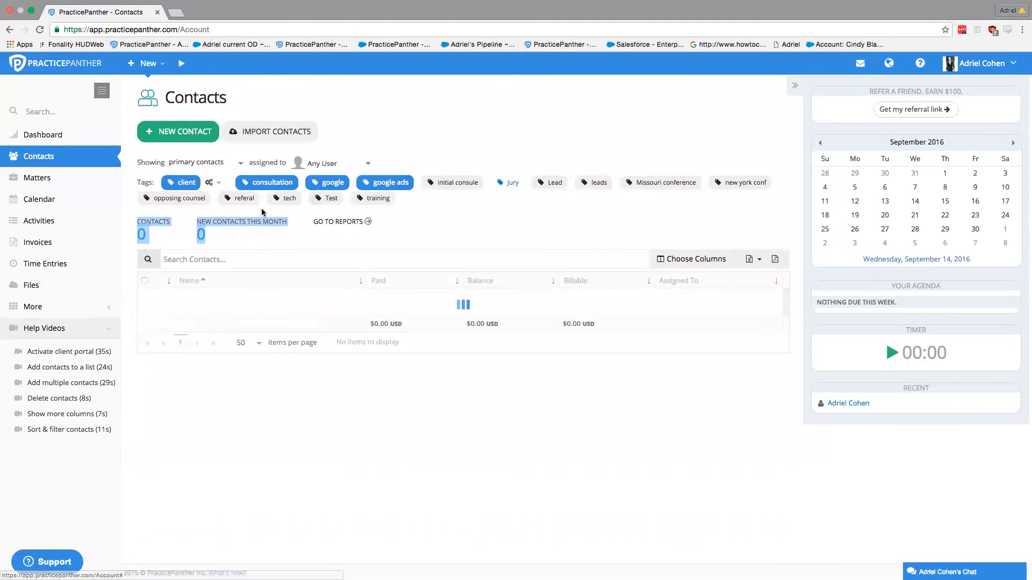
left_click(261, 236)
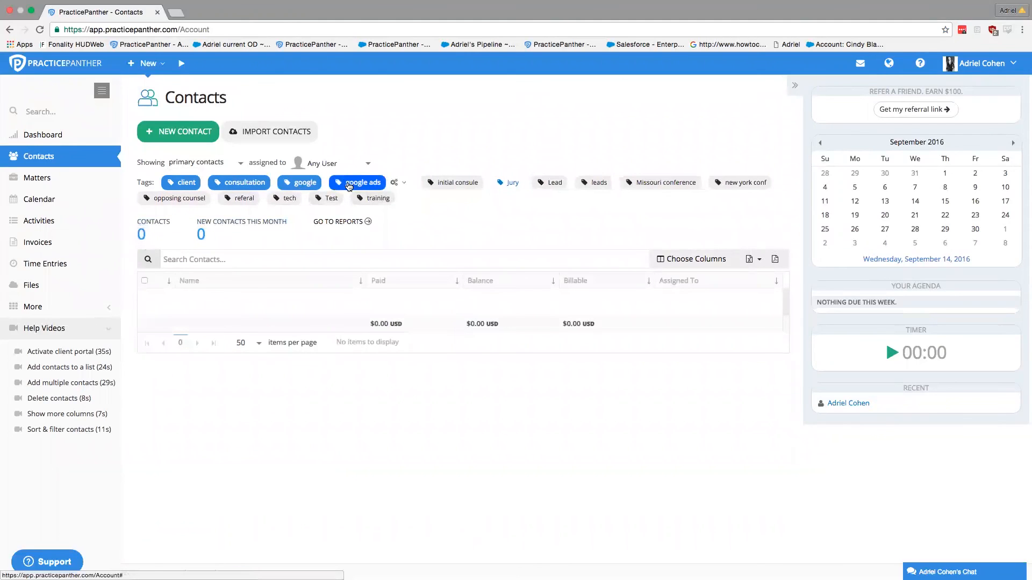
left_click(349, 183)
left_click(300, 183)
left_click(230, 184)
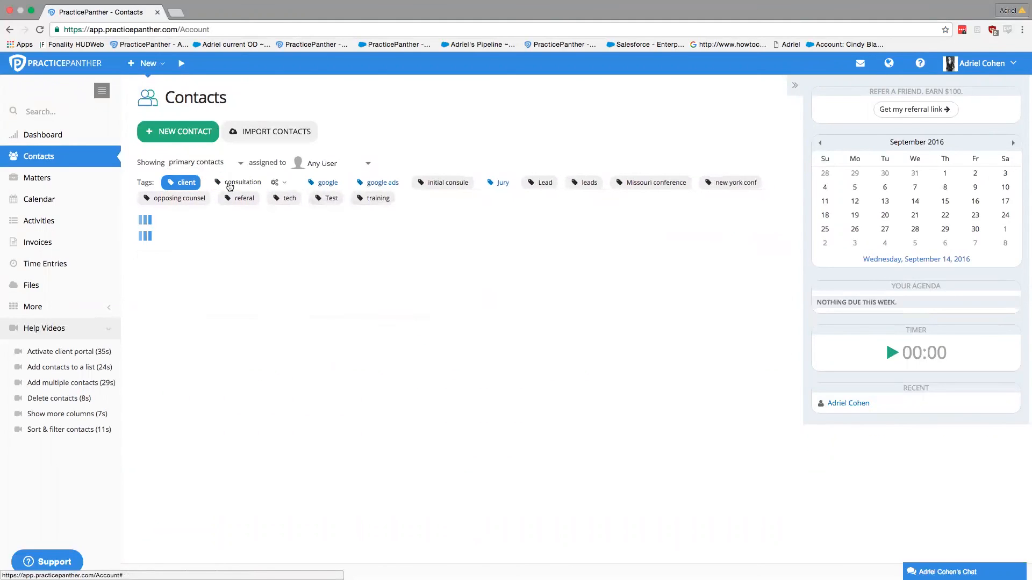
left_click(185, 183)
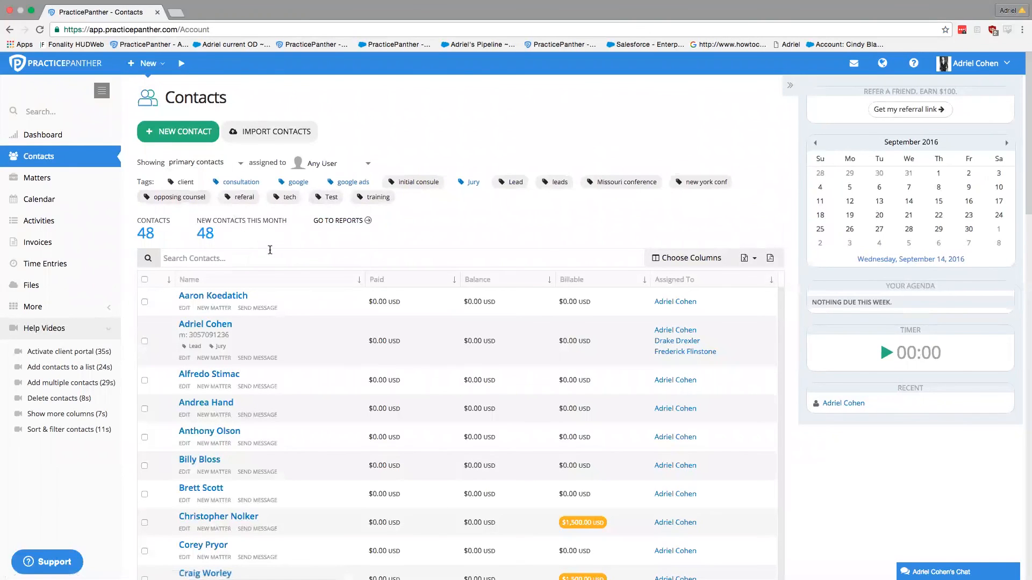
left_click(464, 183)
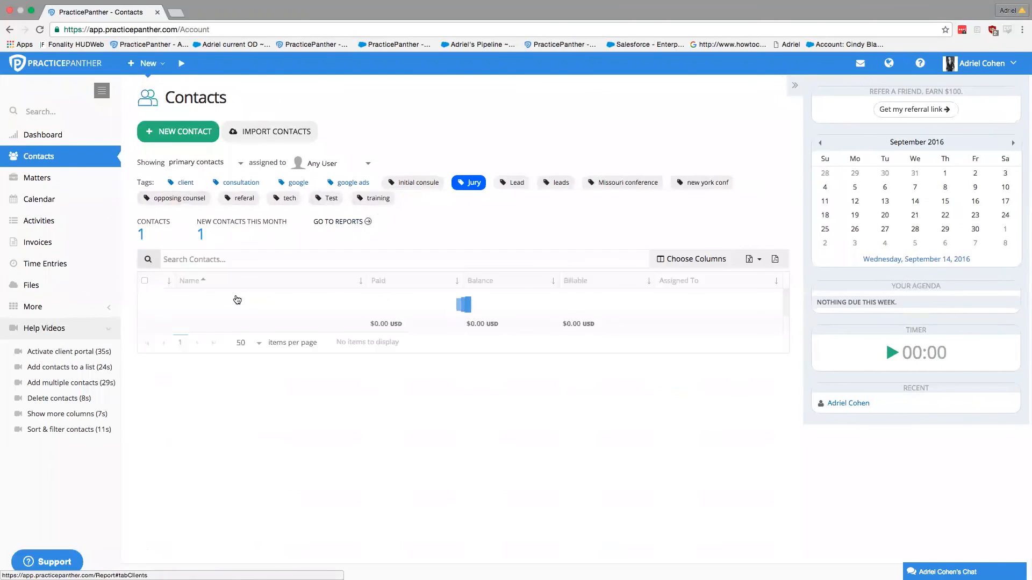
left_click(217, 298)
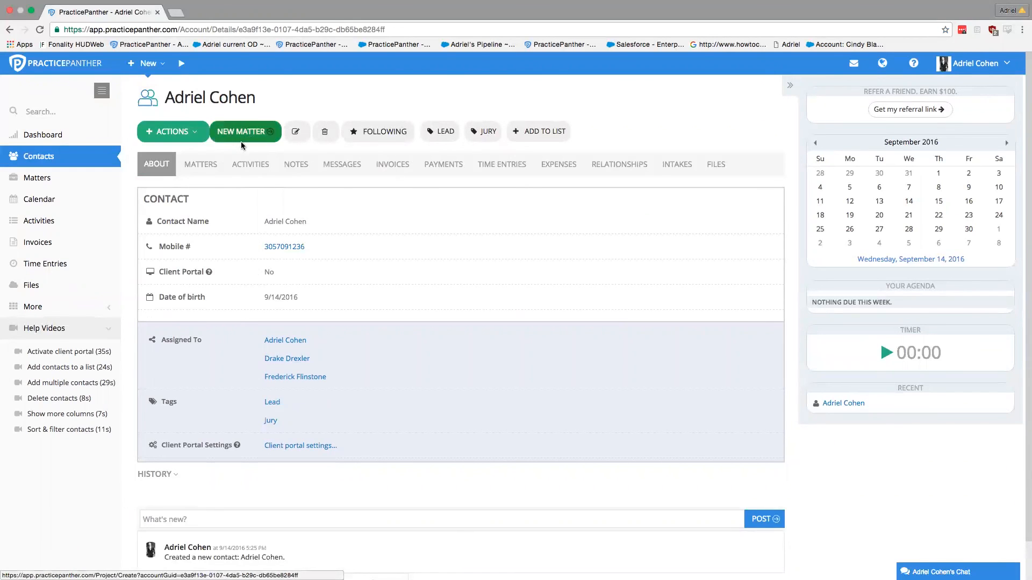
Step: Start a new matter for the contact and name it 'Adriel vs the world'
left_click(237, 141)
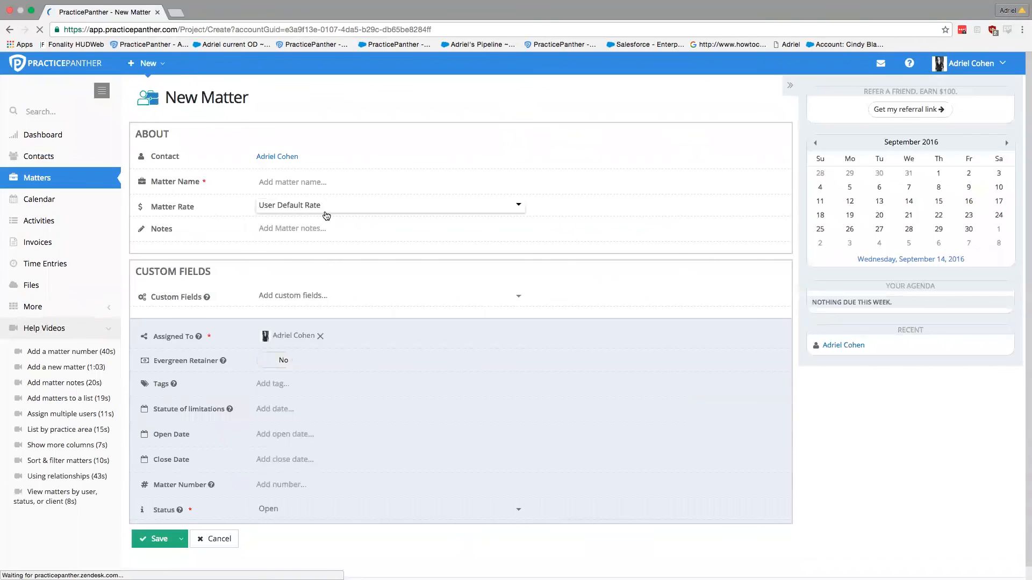
left_click(322, 213)
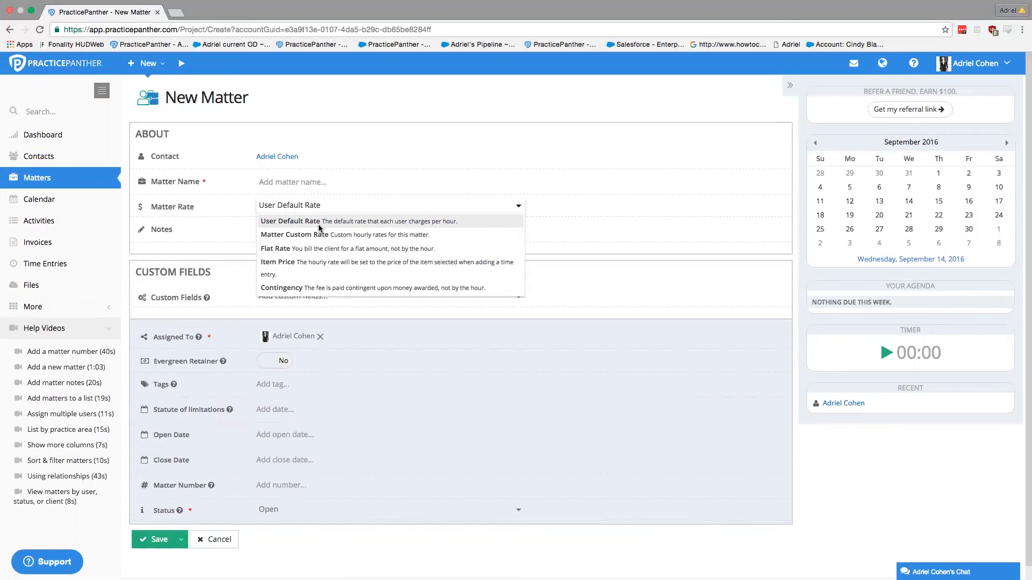
left_click(312, 182)
type("Adriel vs the world")
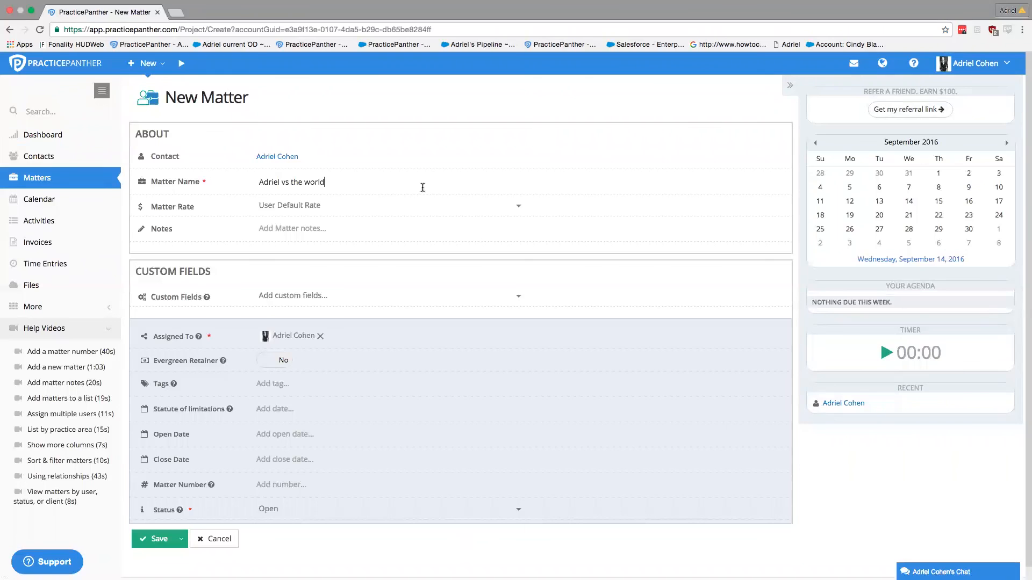
Step: Switch the matter to a custom rate and add a per-user rate of 600.00/hr
left_click(329, 207)
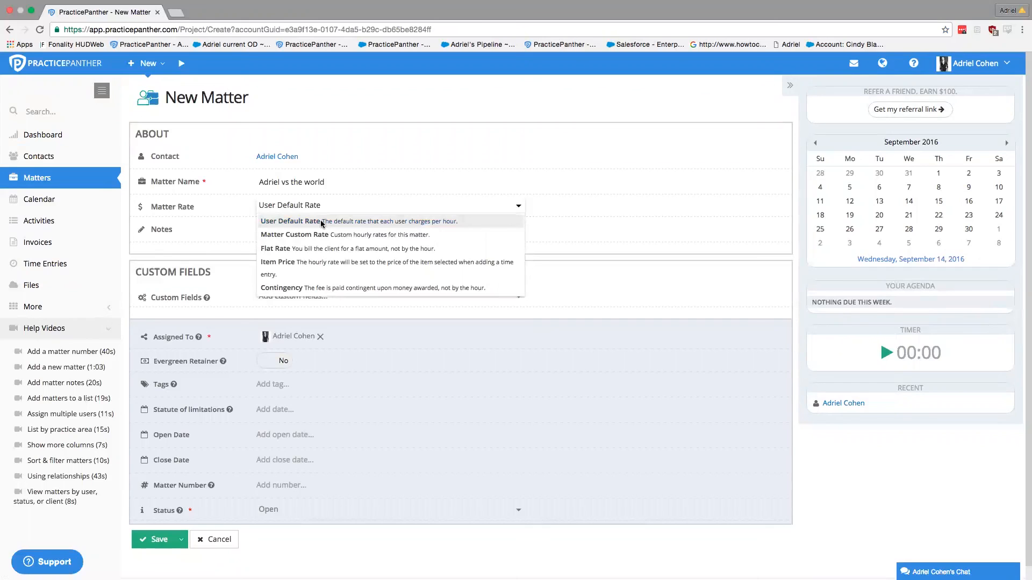
left_click(302, 221)
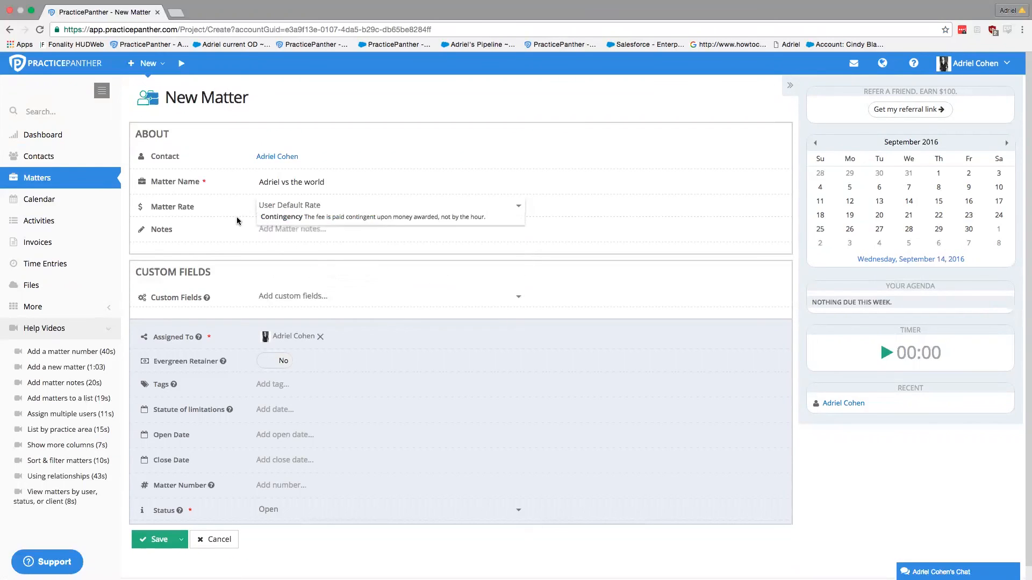
left_click(294, 208)
left_click(295, 234)
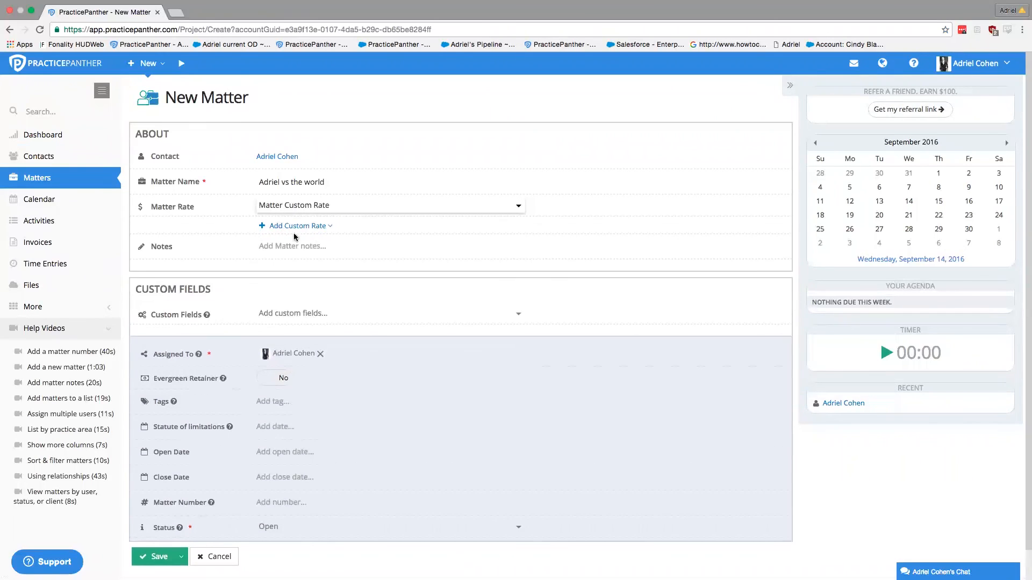
left_click(296, 226)
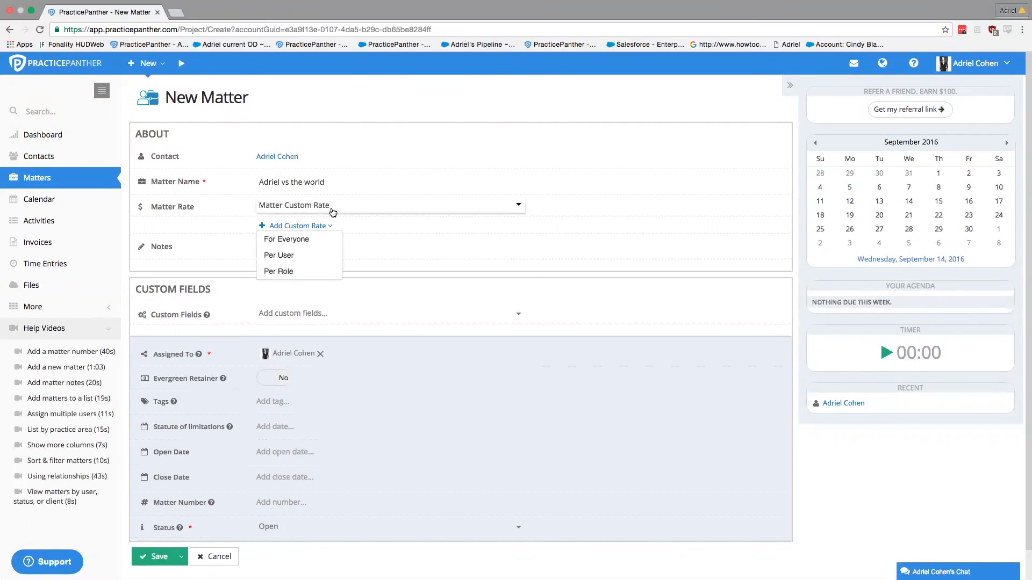
left_click(291, 256)
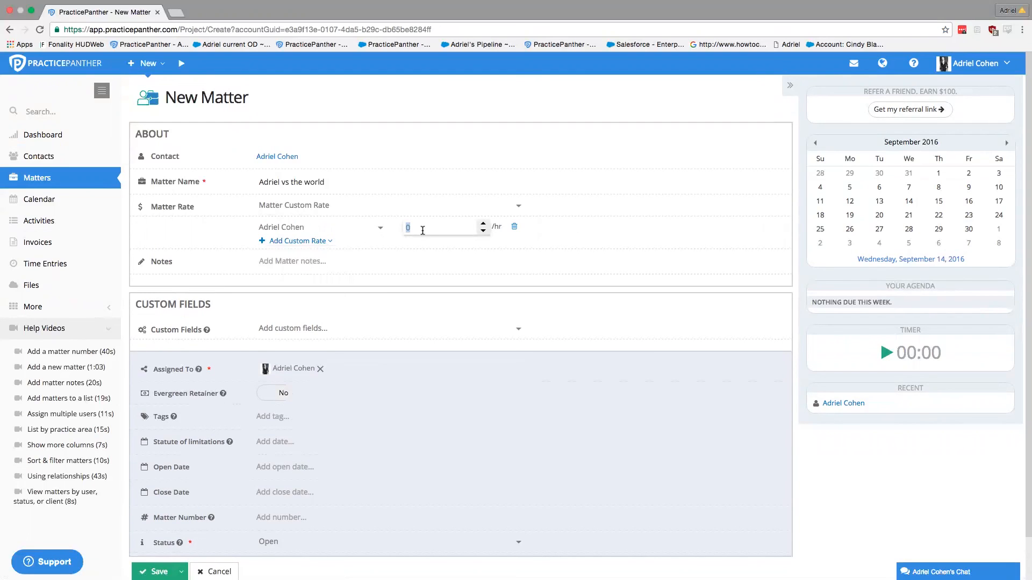
type("600")
left_click(231, 240)
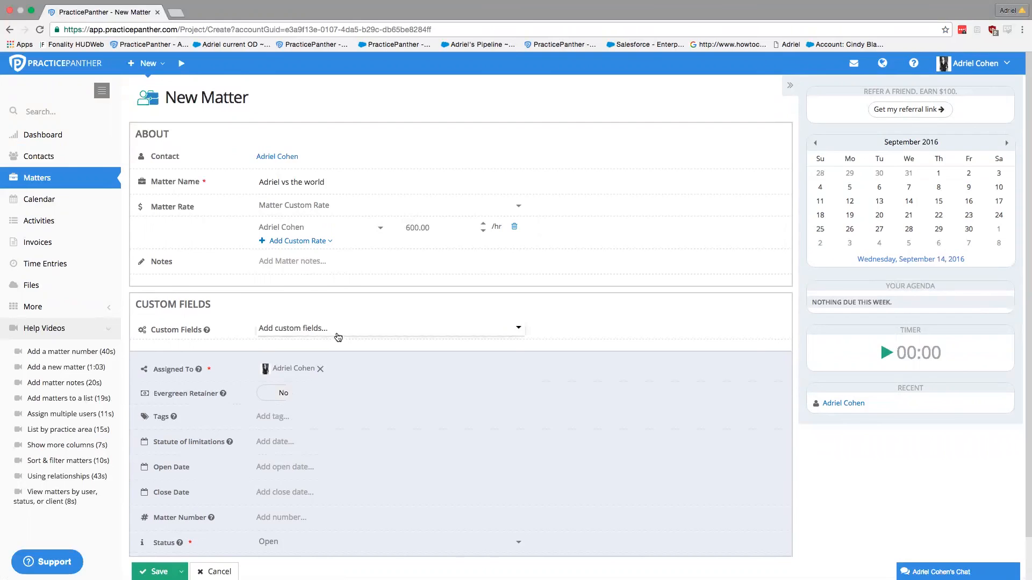
Step: Assign two more users to the matter, bringing it to three assigned users
left_click(349, 368)
left_click(374, 397)
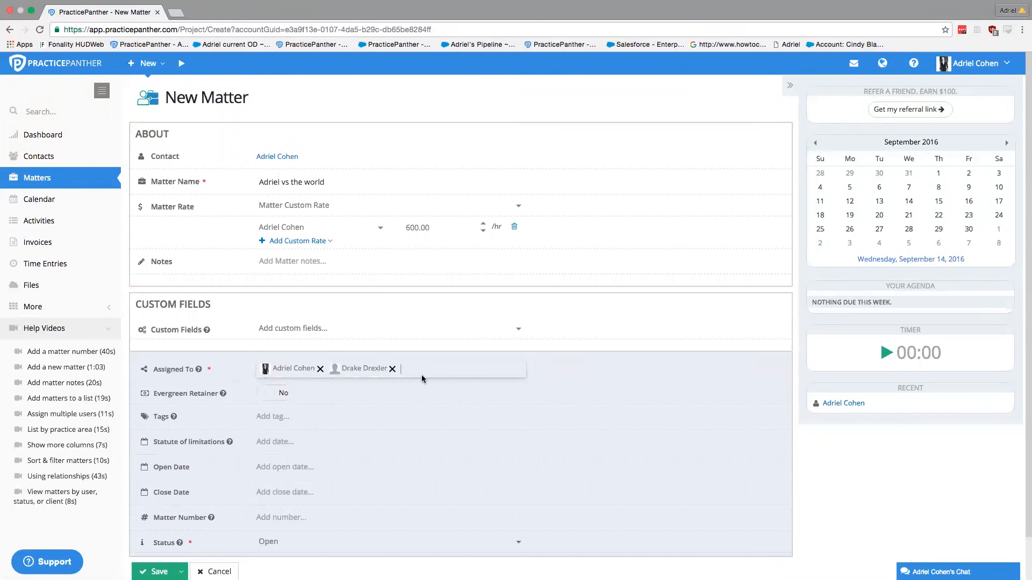
left_click(421, 374)
left_click(344, 414)
Step: Toggle Evergreen Retainer on and back off, leaving it set to No
scroll(376, 408, "down", 2)
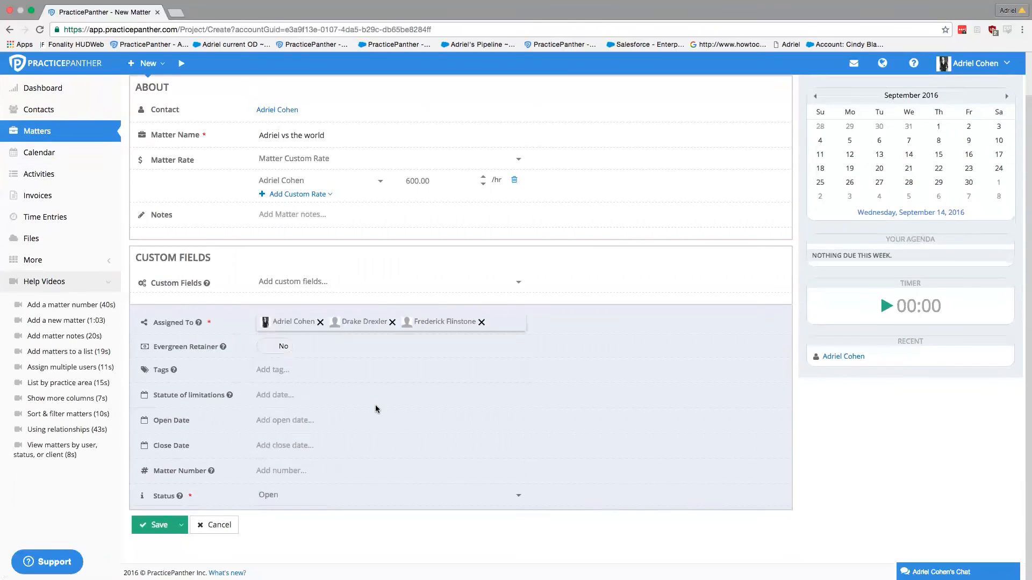
left_click_drag(230, 347, 152, 344)
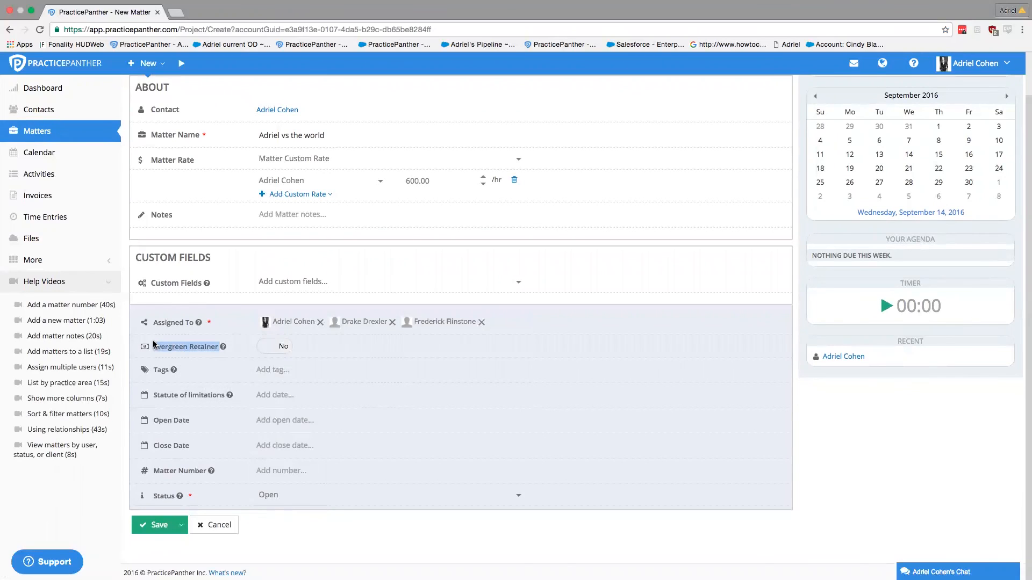
left_click(229, 347)
left_click_drag(229, 346, 168, 347)
left_click(183, 347)
left_click(277, 347)
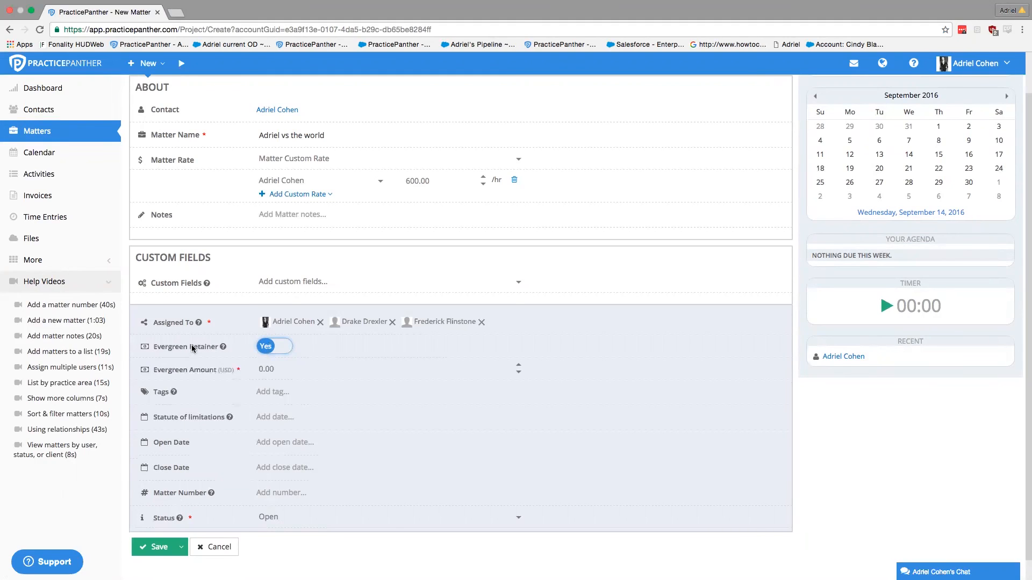
left_click(271, 348)
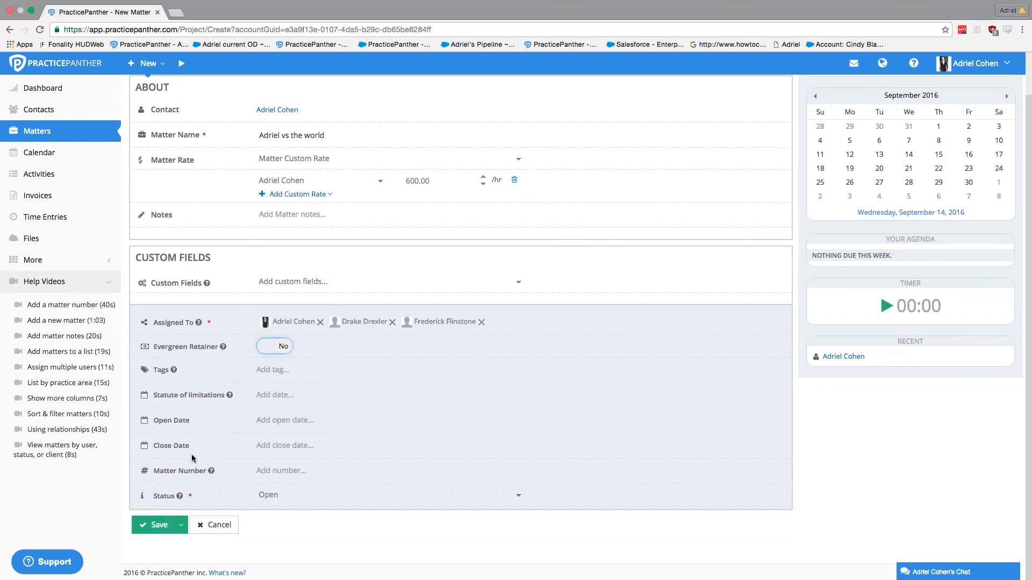
Step: Keep the matter status as Open and save the new matter
left_click(281, 504)
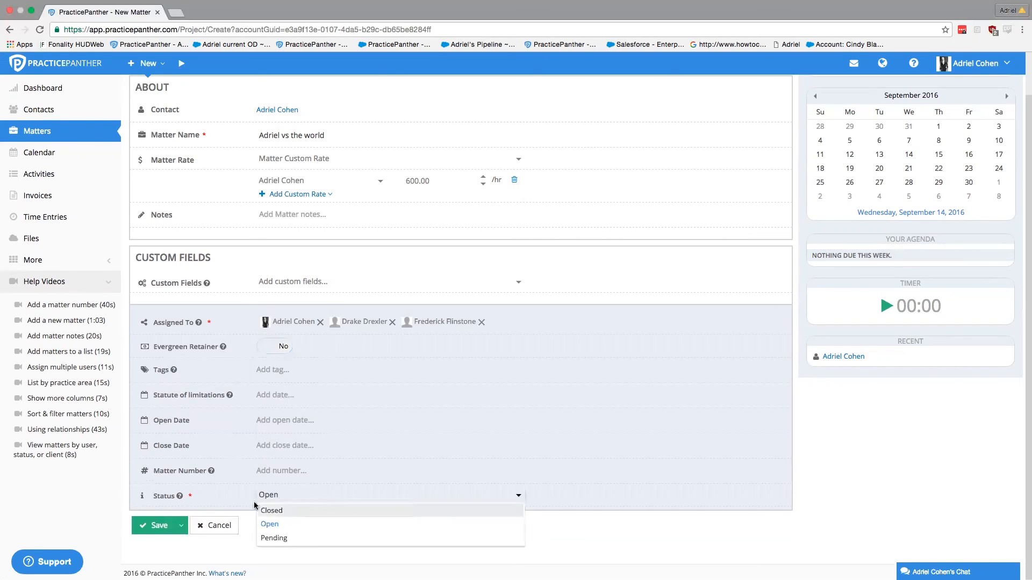
left_click(277, 495)
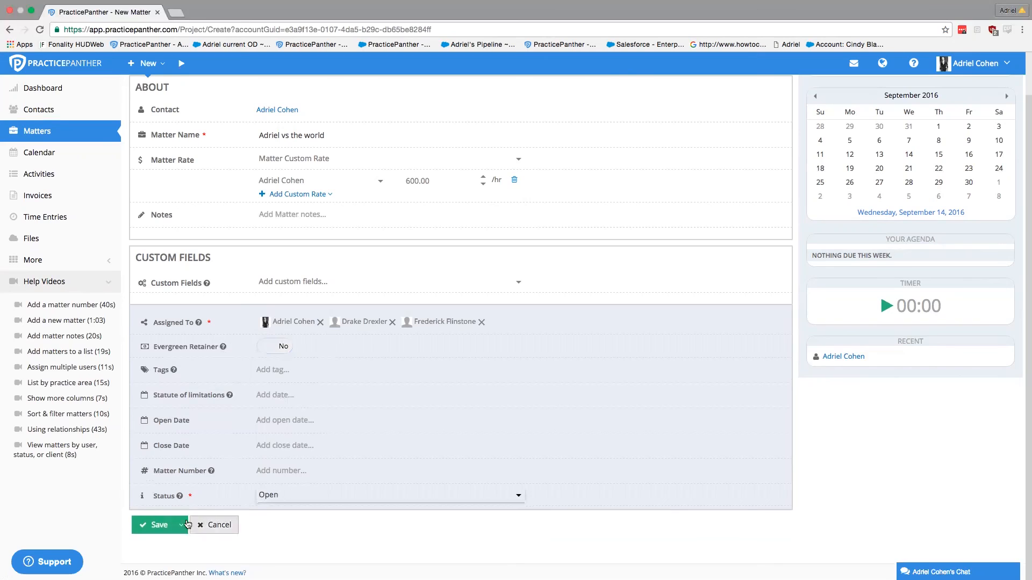
left_click(148, 526)
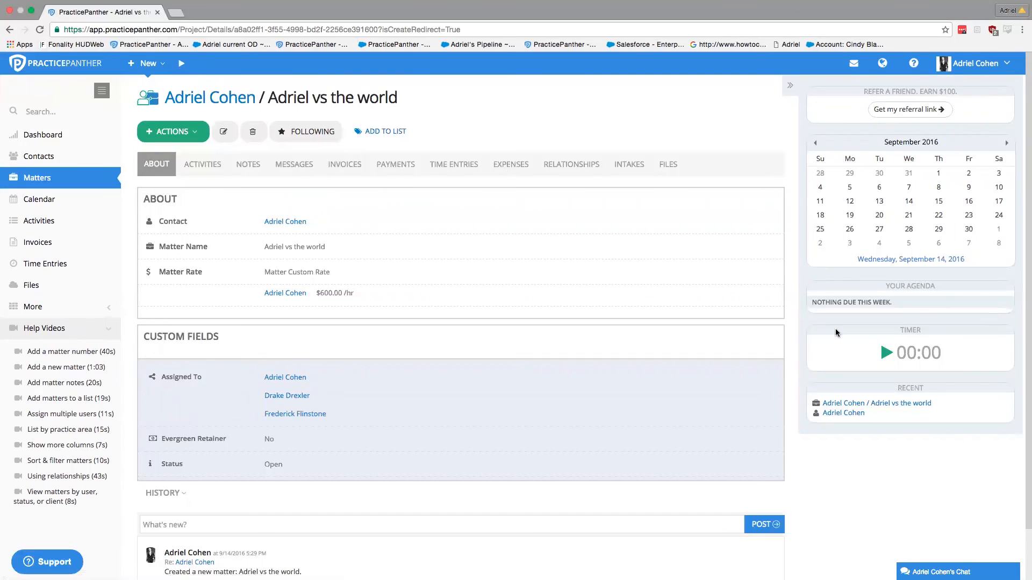
Step: Start the Timer widget in the right sidebar of the matter page
left_click(886, 357)
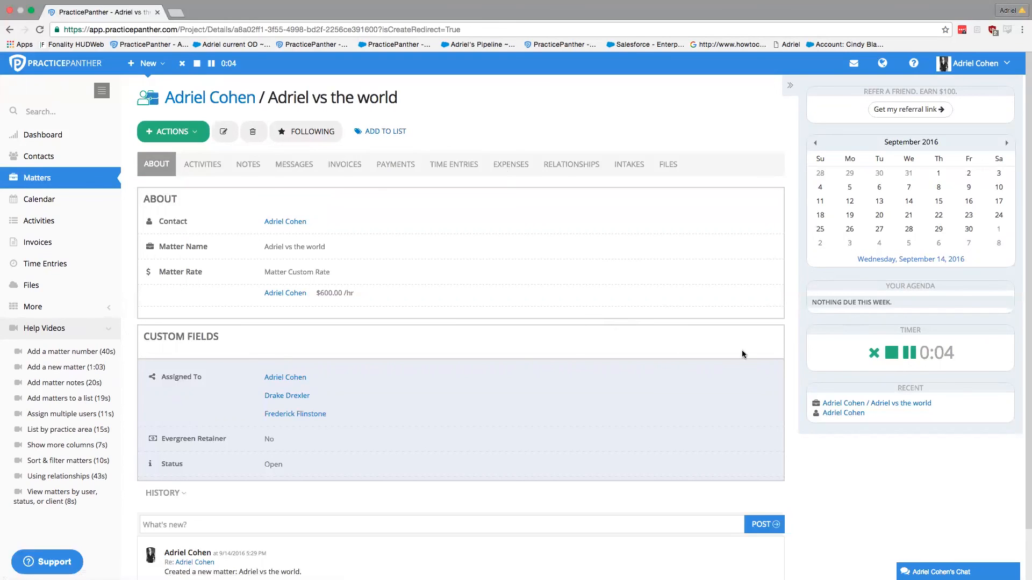
Step: Stop the timer, discard the resulting Adriel time entry, and show the empty Time Entries list
left_click(892, 355)
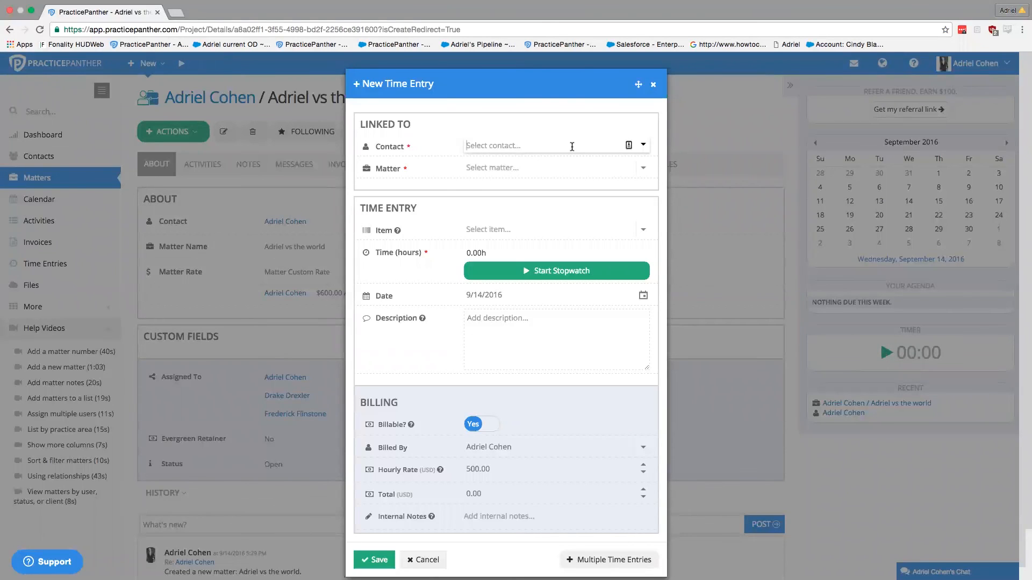
left_click(489, 178)
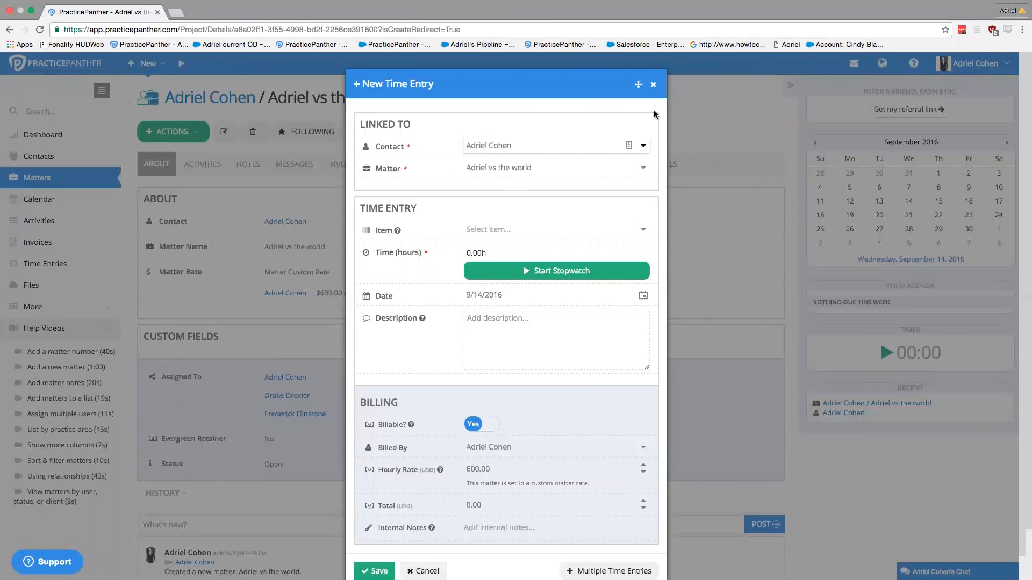
left_click(653, 86)
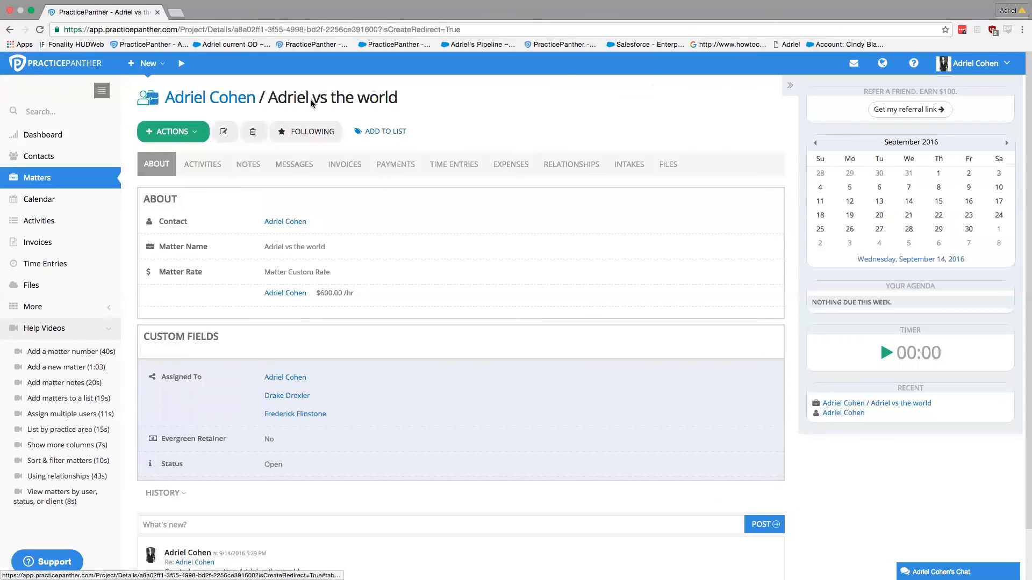
left_click(457, 165)
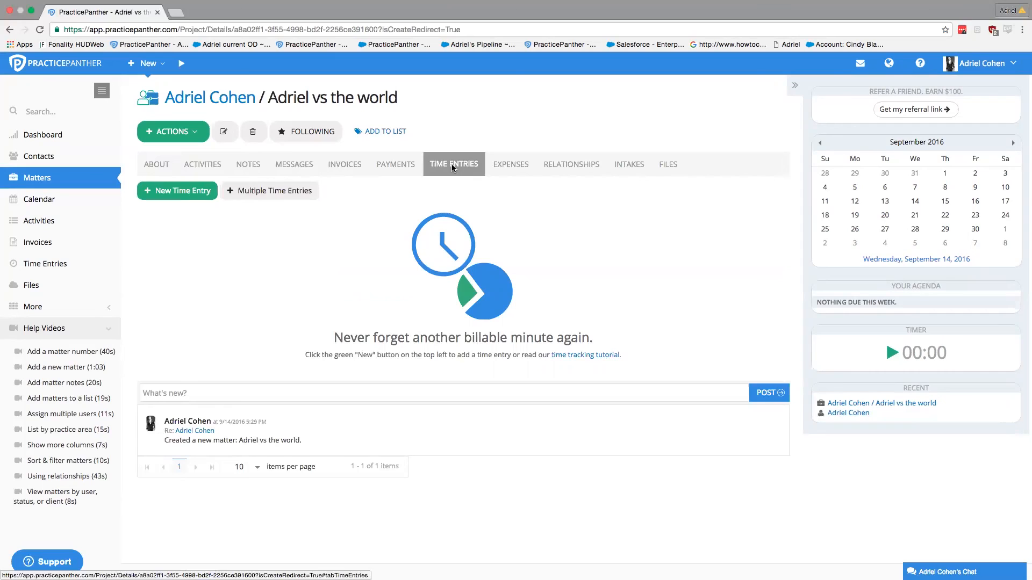
Step: Save a billable 4h 'Appear for/attend A109' time entry described 'went to court'
left_click(166, 198)
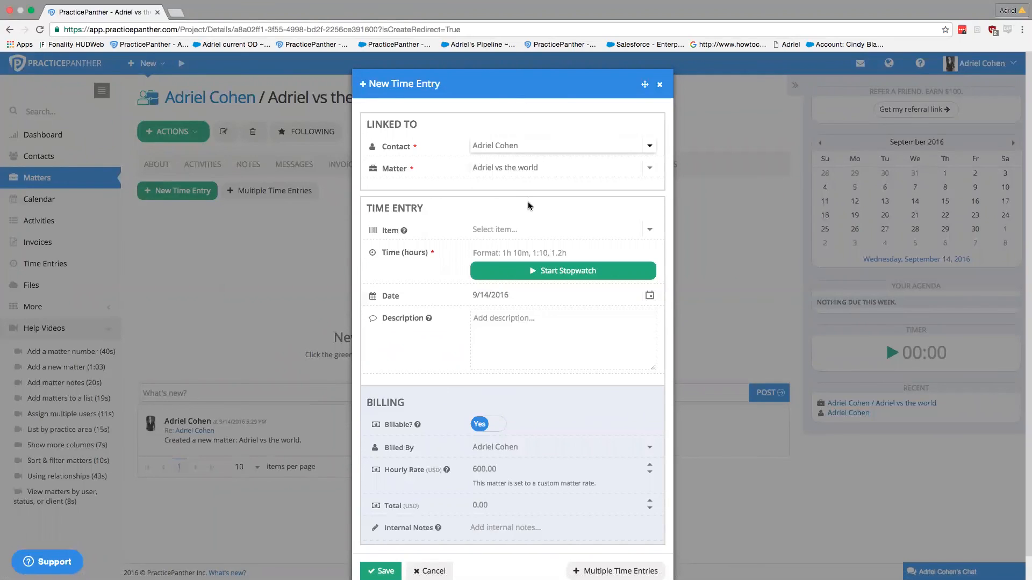
left_click(648, 231)
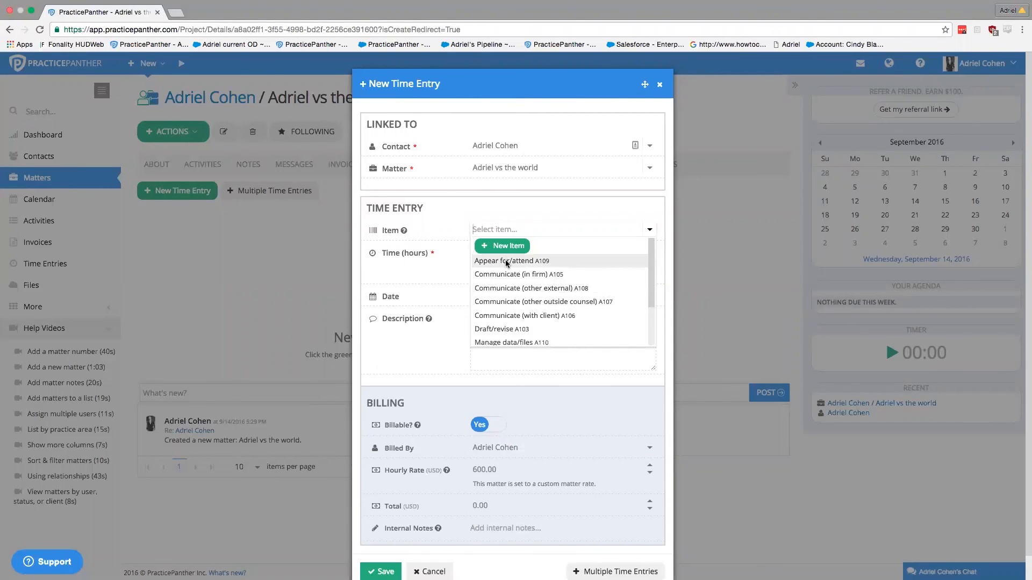
left_click(506, 263)
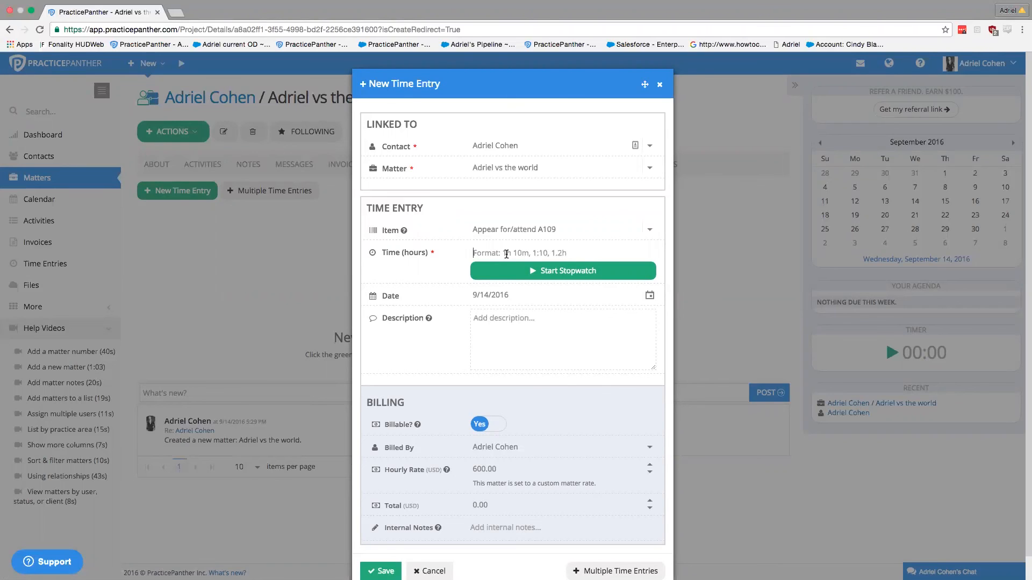
left_click(505, 254)
type("4h")
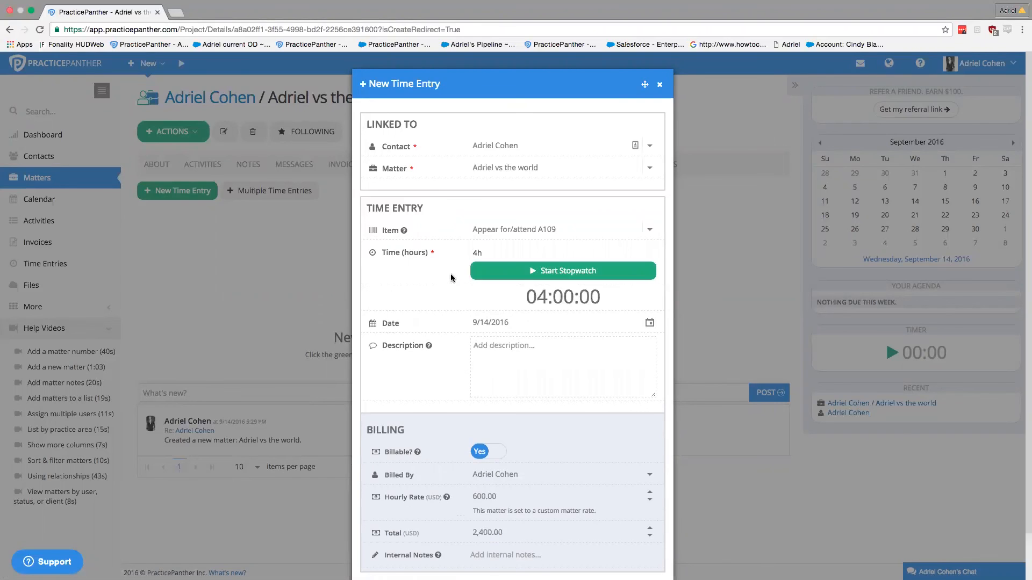
left_click(508, 348)
type("went to court")
scroll(499, 362, "down", 2)
mouse_move(446, 445)
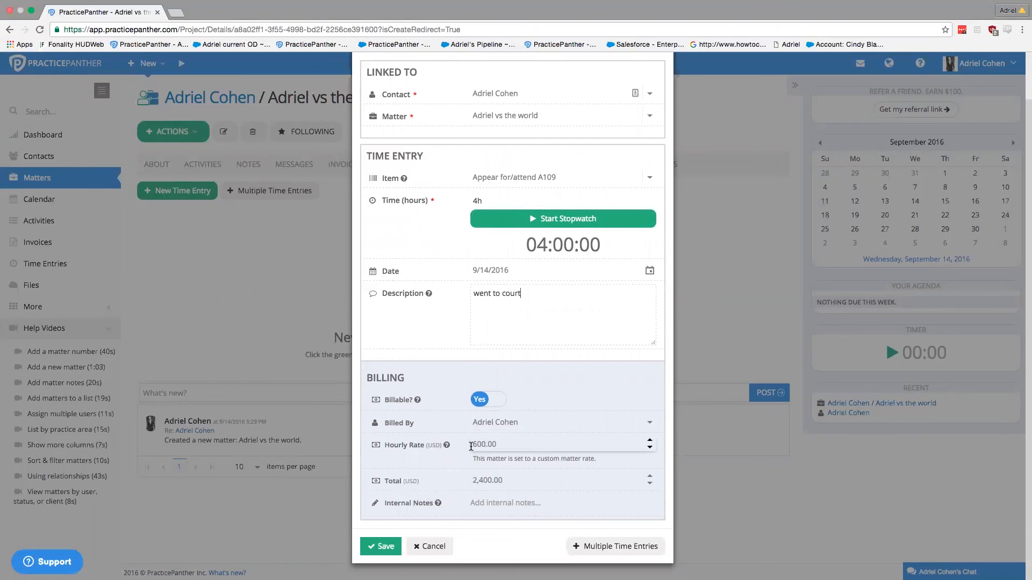
left_click(380, 548)
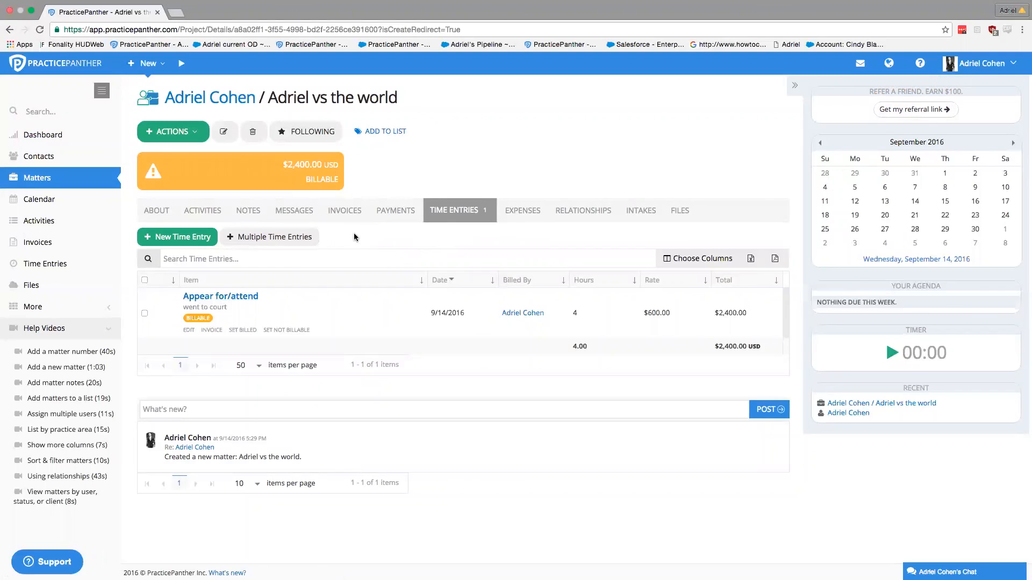
Step: Open Multiple Time Entries and add two extra rows, making three rows
left_click(289, 243)
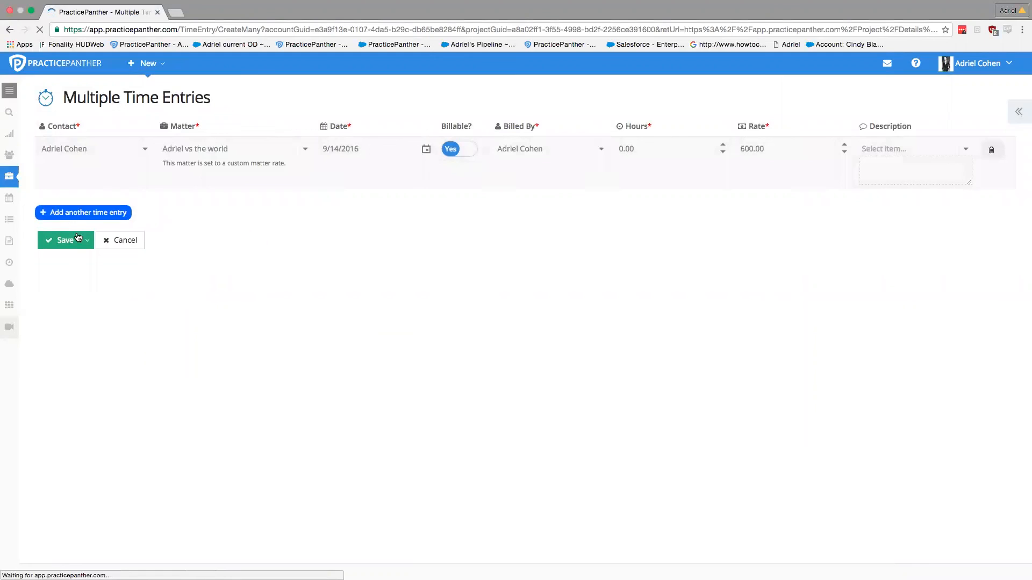
left_click(78, 243)
left_click(78, 267)
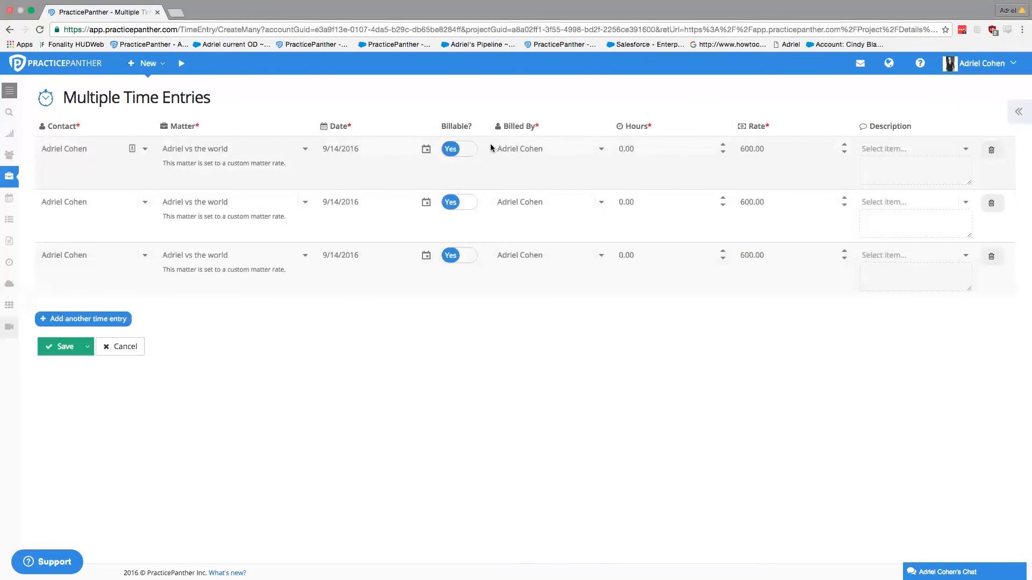
Step: Fill the first two rows: 1 hour Draft/revise and 2 hours Communicate (in firm)
left_click(639, 148)
type("1")
left_click(963, 149)
type("d")
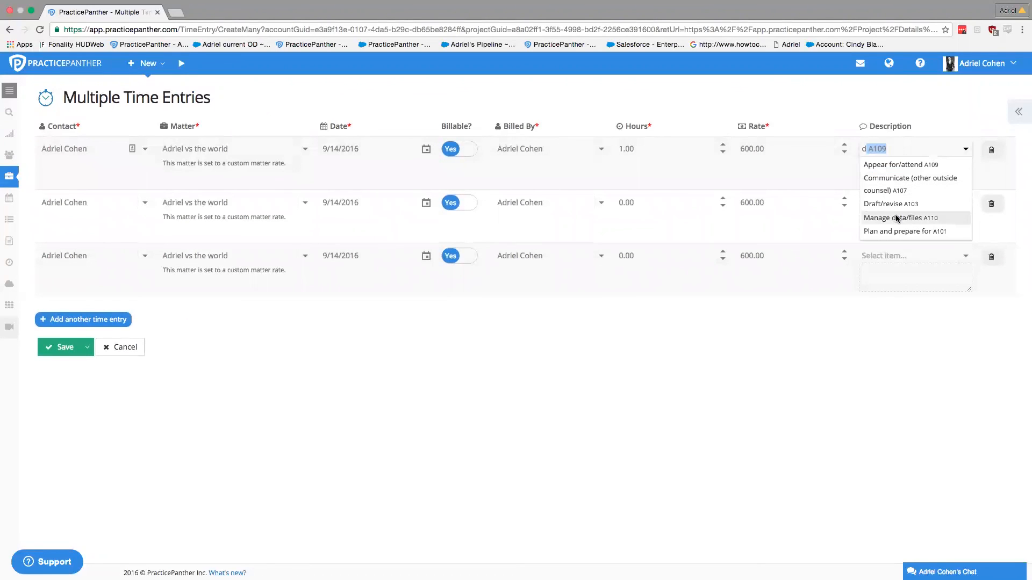
left_click(903, 204)
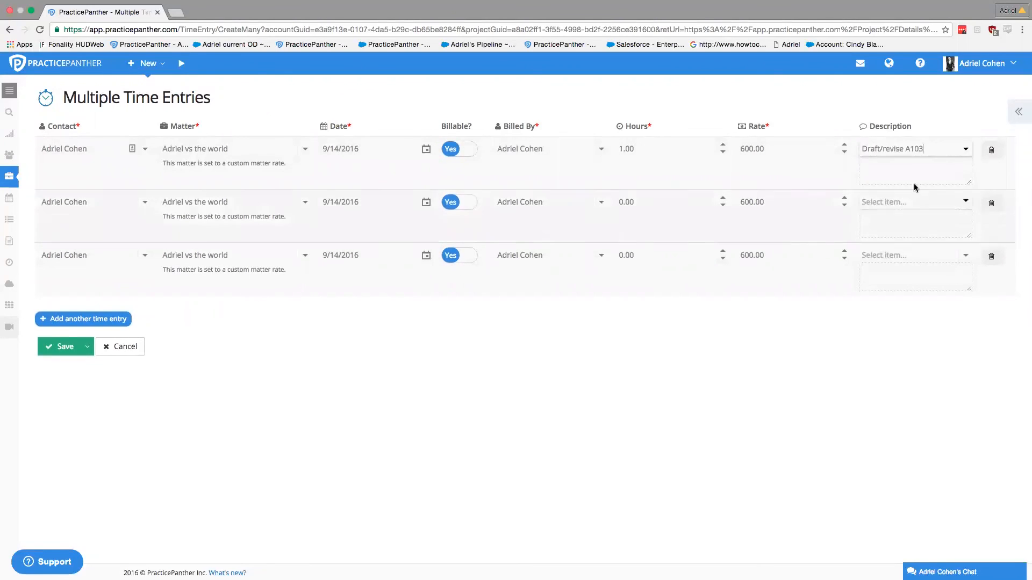
left_click(633, 200)
type("2")
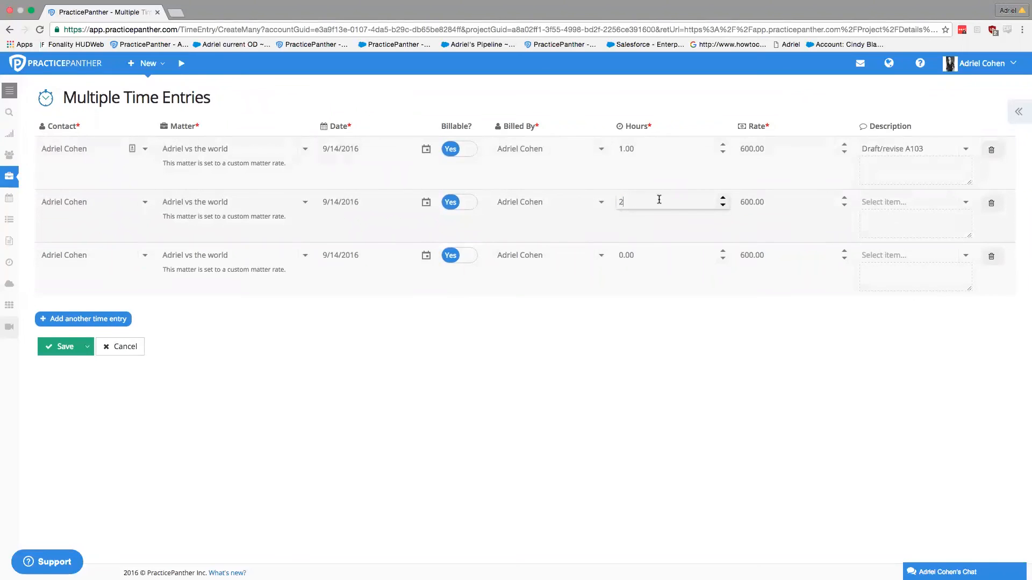
left_click(704, 219)
left_click(962, 209)
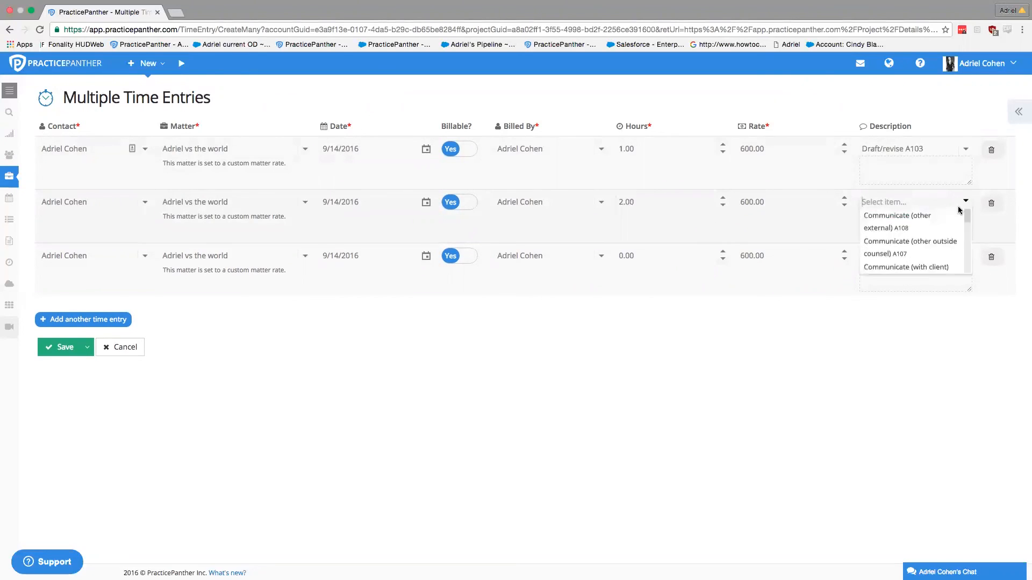
left_click(907, 244)
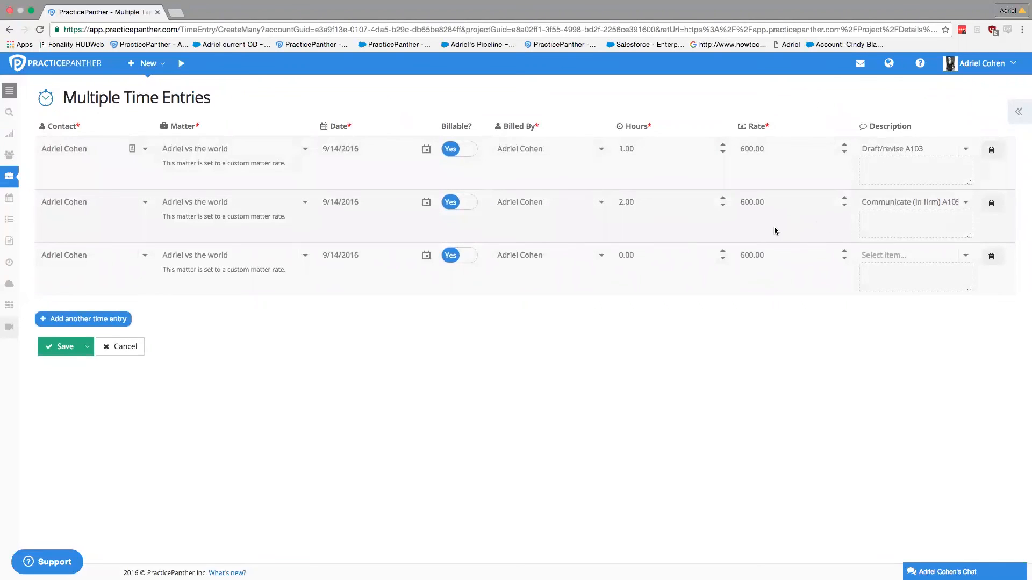
Step: Set the third row to 1 hour Communicate (other outside counsel) and save all three
left_click(632, 257)
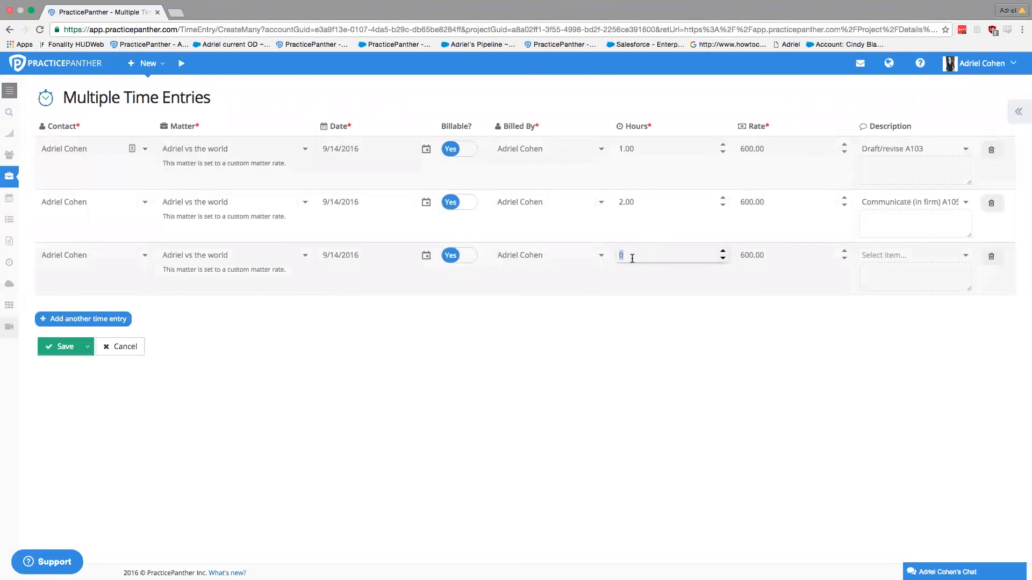
left_click(887, 253)
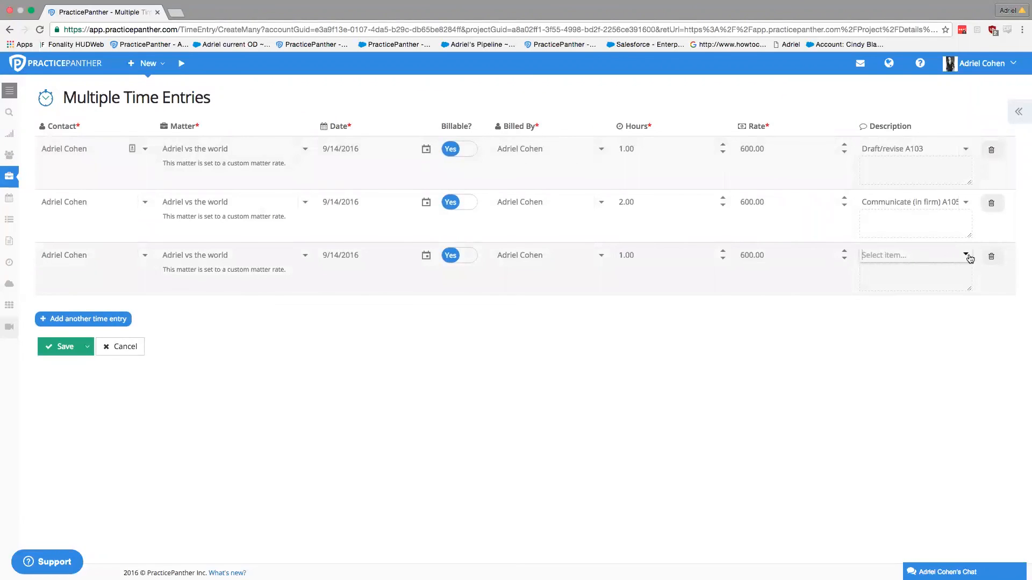
left_click(965, 256)
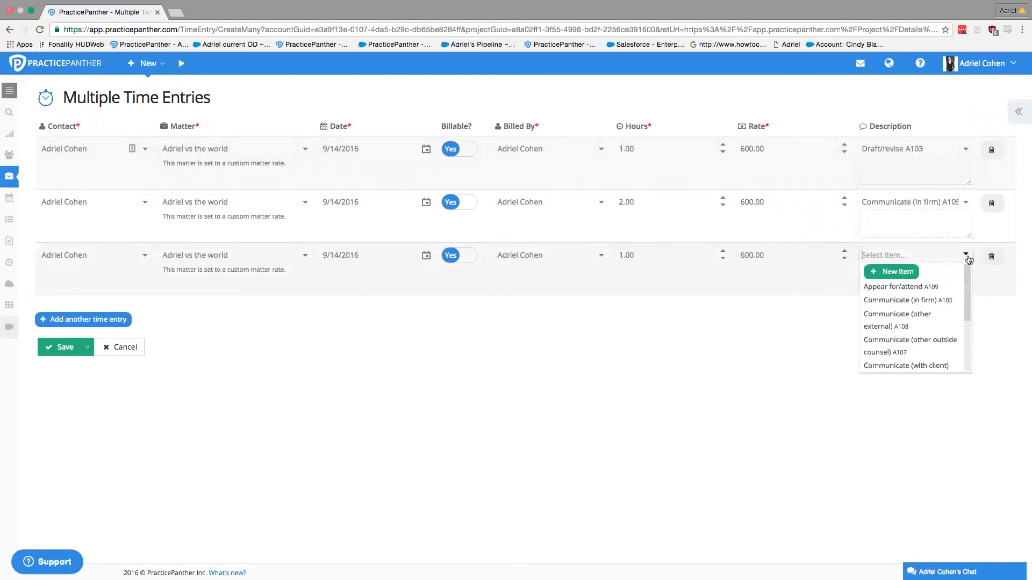
left_click(931, 345)
left_click(879, 278)
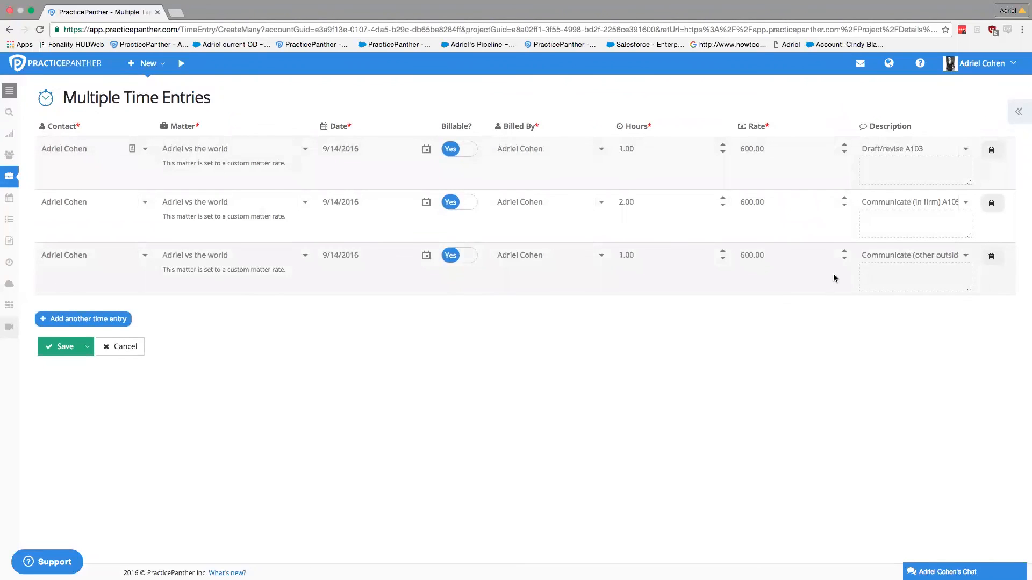
left_click(61, 344)
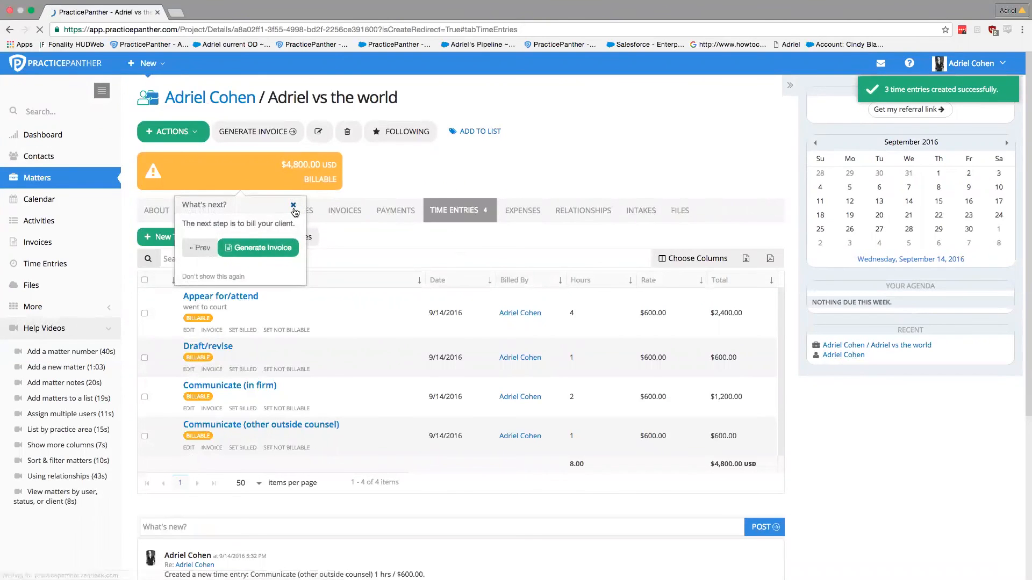
Step: Change the Appear for/attend entry's hourly rate to 200, making it $800.00, and save
left_click(292, 206)
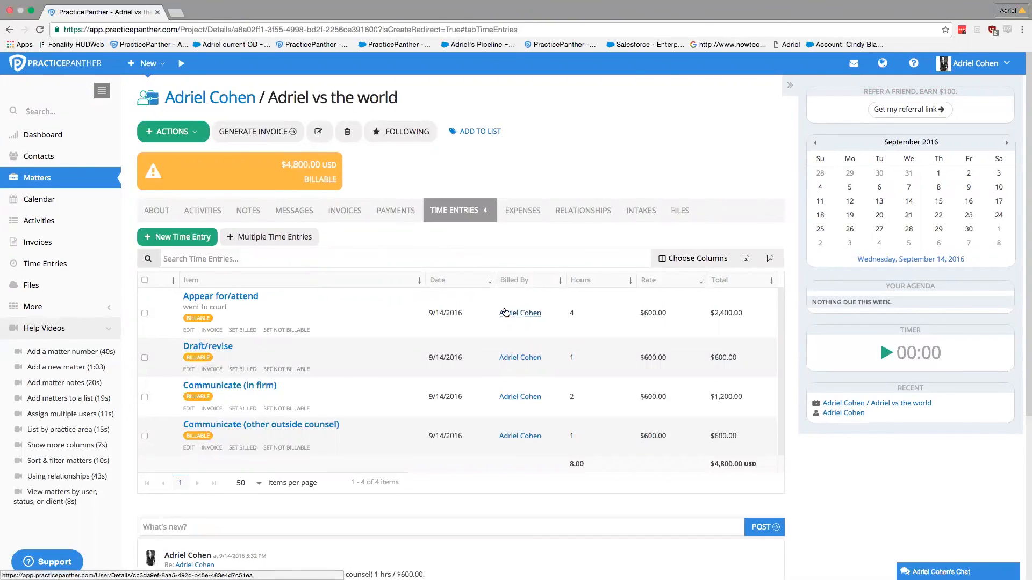
left_click(189, 330)
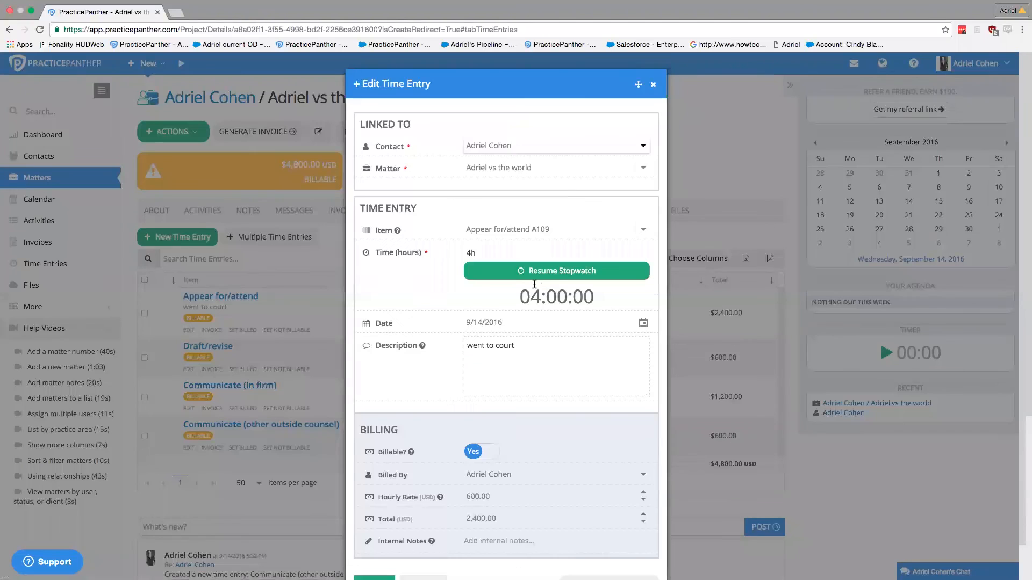
scroll(514, 408, "down", 2)
left_click(491, 459)
type("200")
left_click(451, 456)
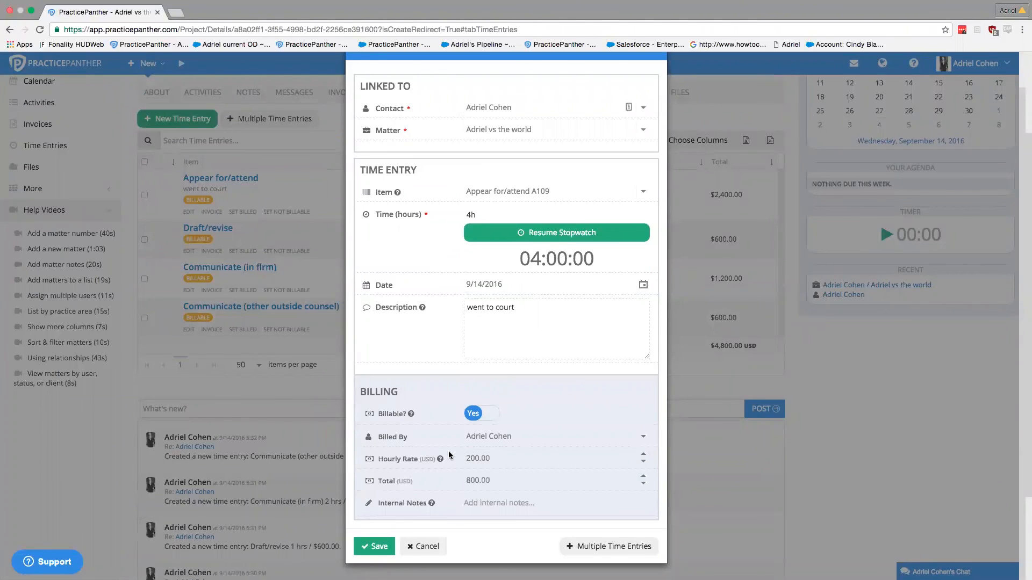
left_click(463, 483)
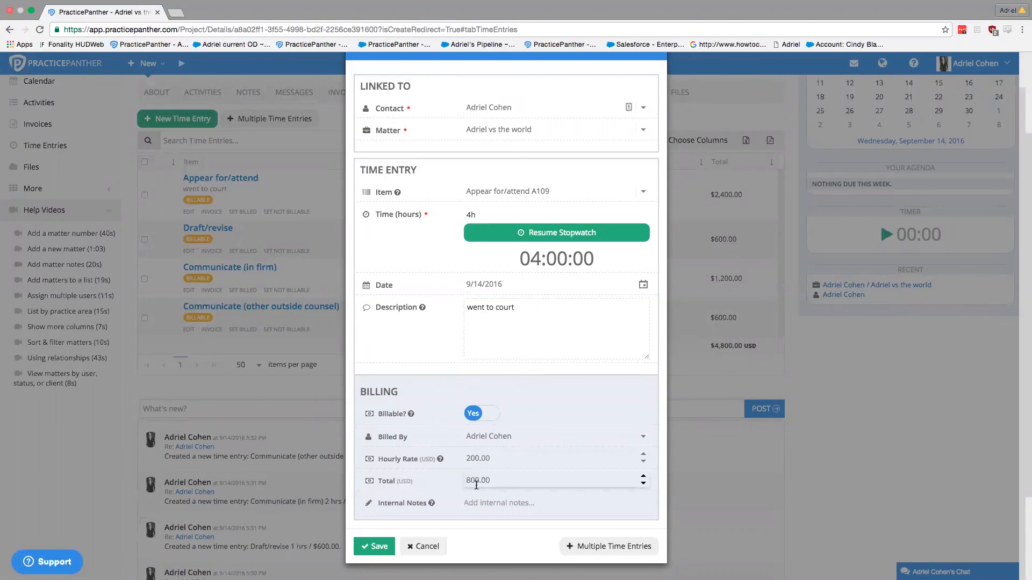
left_click(376, 547)
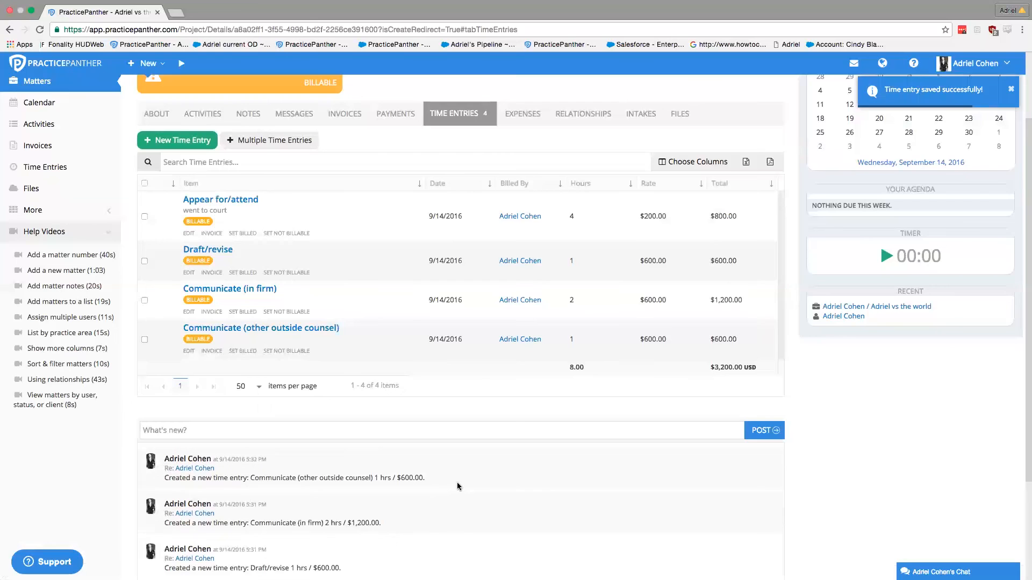
Step: Show the Adriel vs the world matter's Payments tab, which has no payments yet
scroll(474, 376, "up", 4)
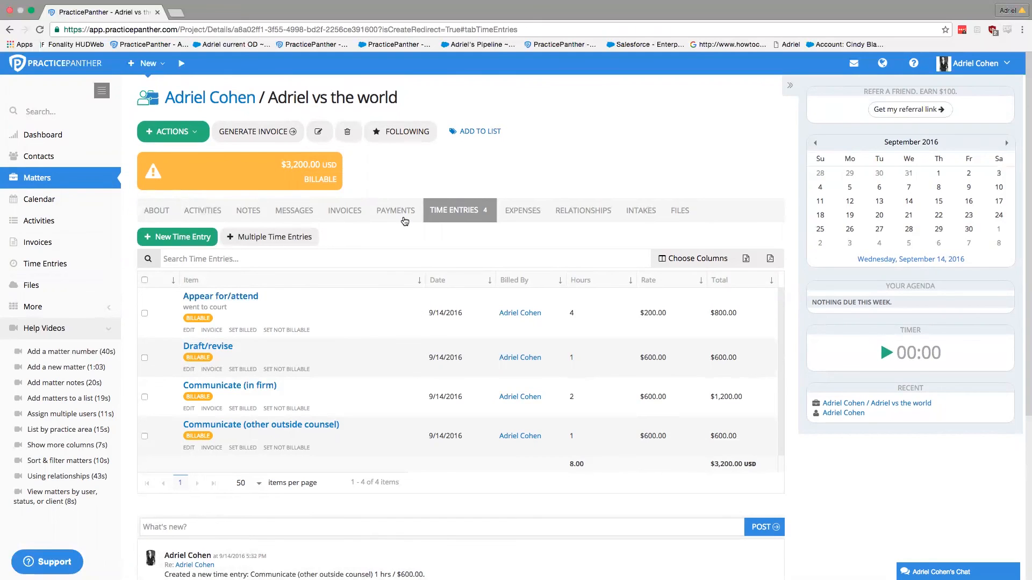
left_click(402, 215)
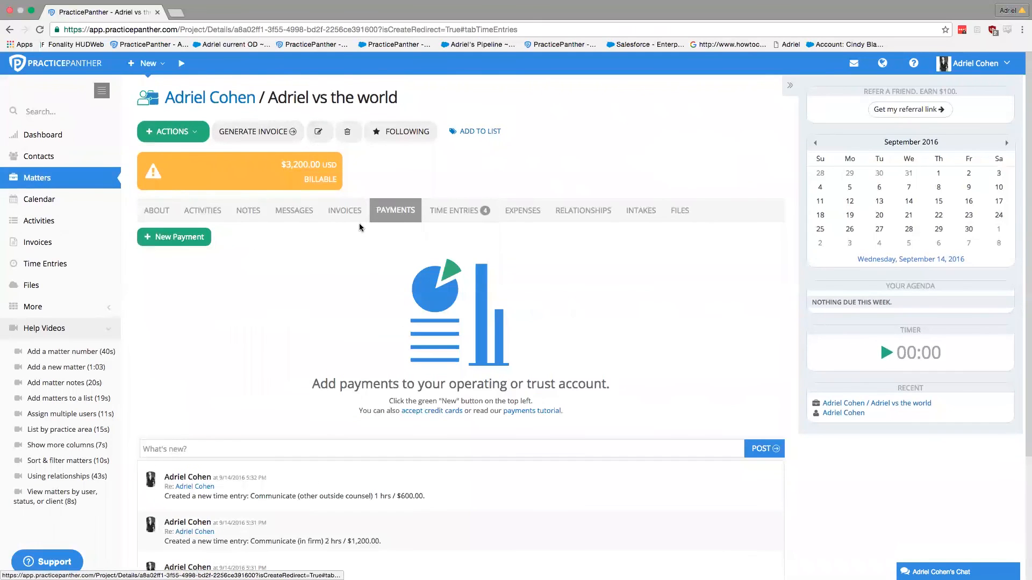
Step: Begin a New Payment on the matter and choose Add a Retainer
left_click(188, 241)
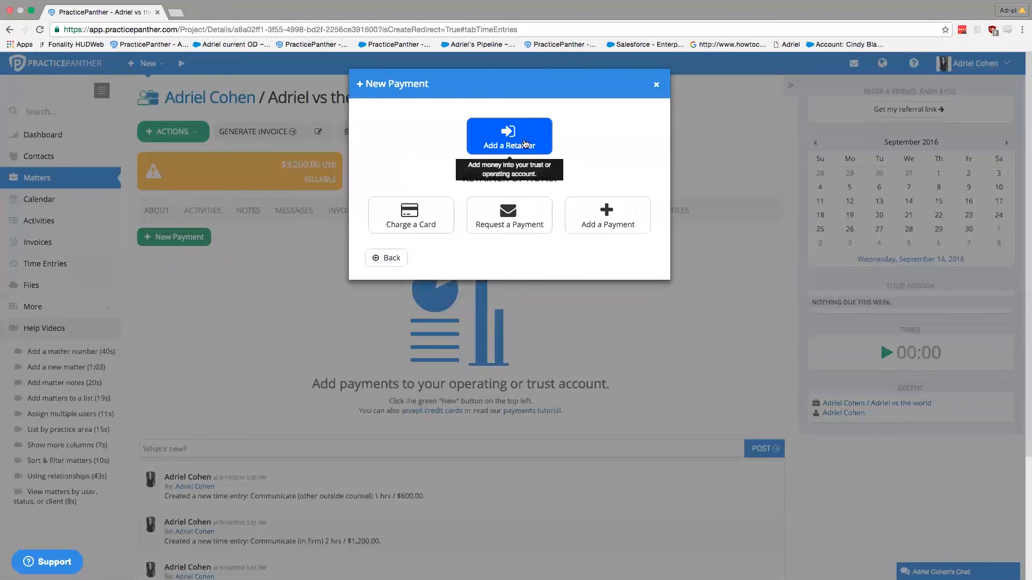
left_click(610, 221)
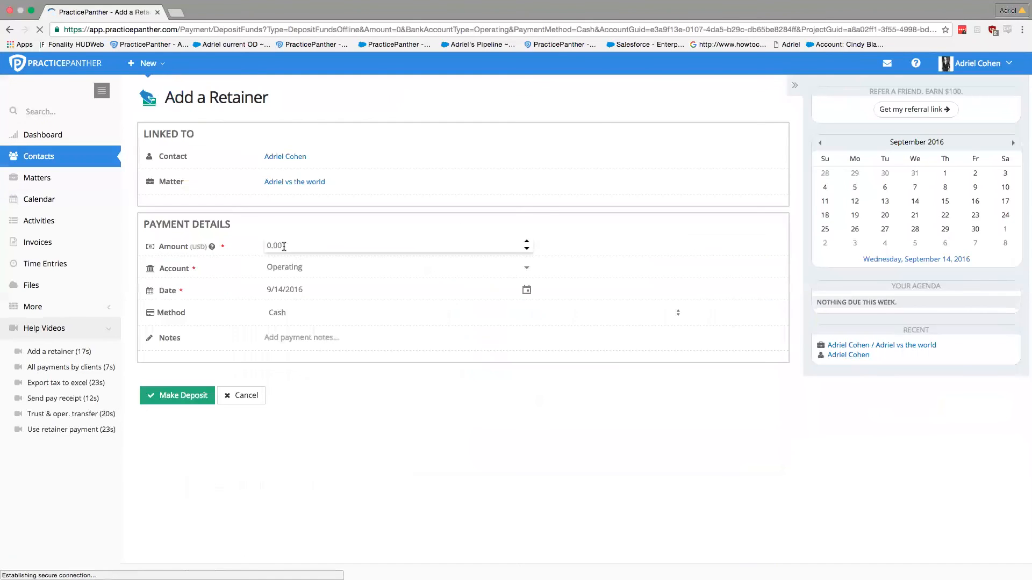
Step: Deposit a 5000 USD cash retainer into the Trust account
left_click(283, 247)
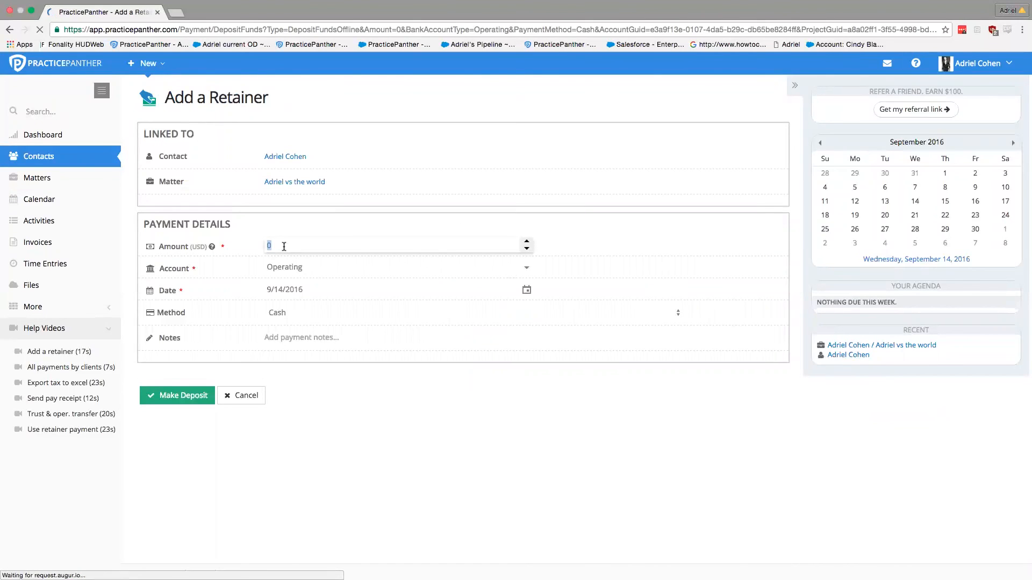
type("5000")
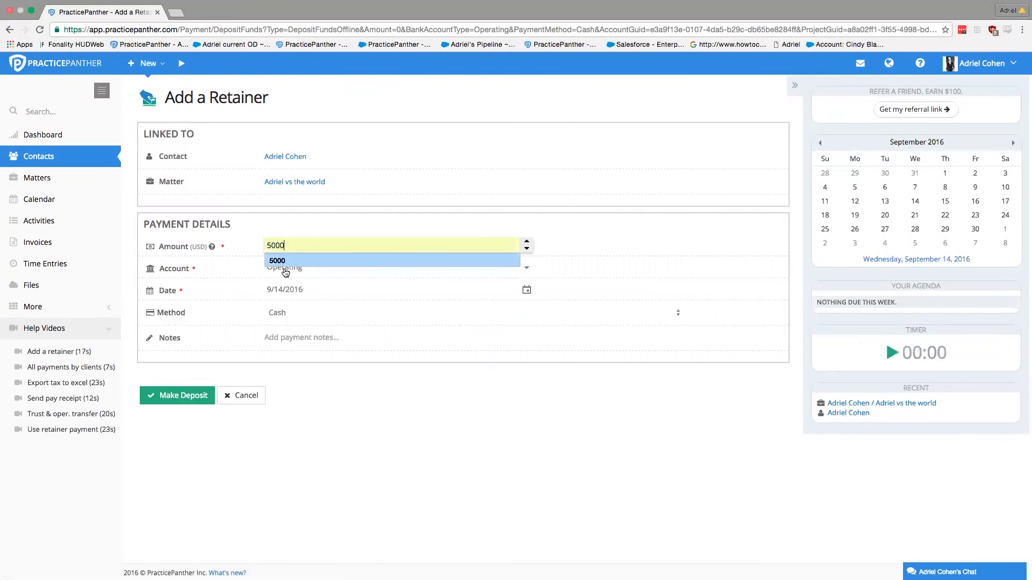
left_click(285, 268)
left_click(285, 295)
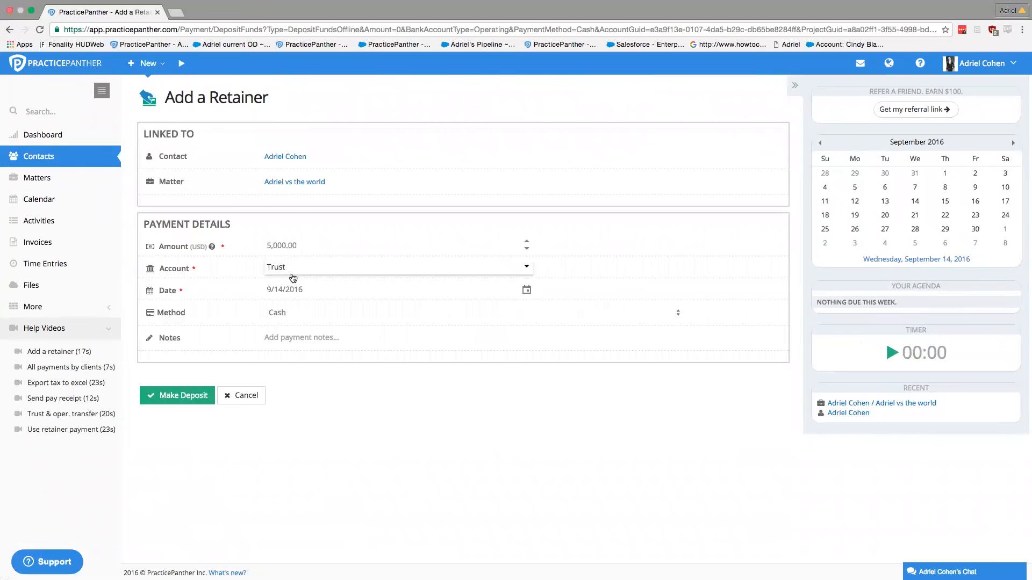
left_click(300, 313)
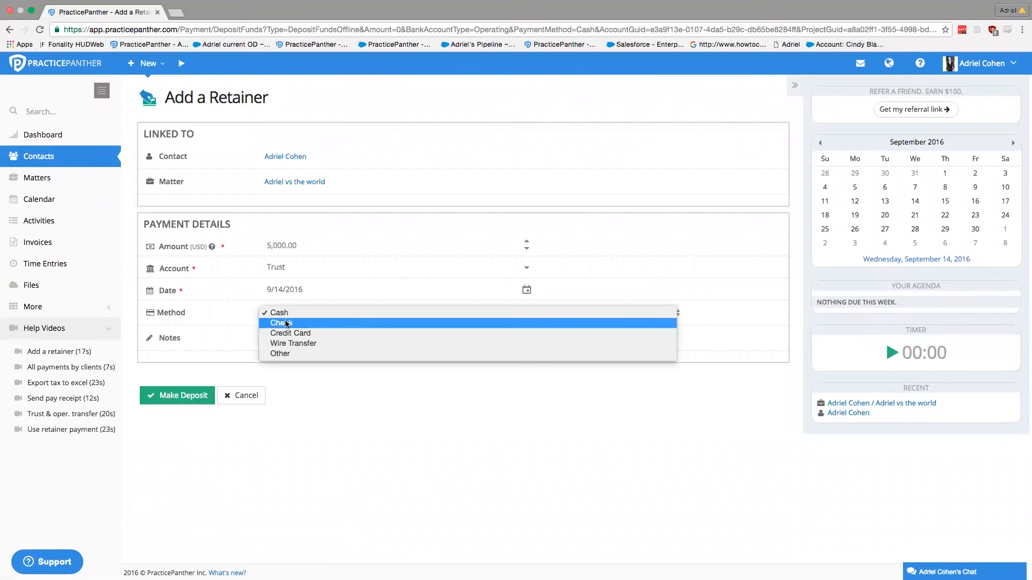
left_click(245, 317)
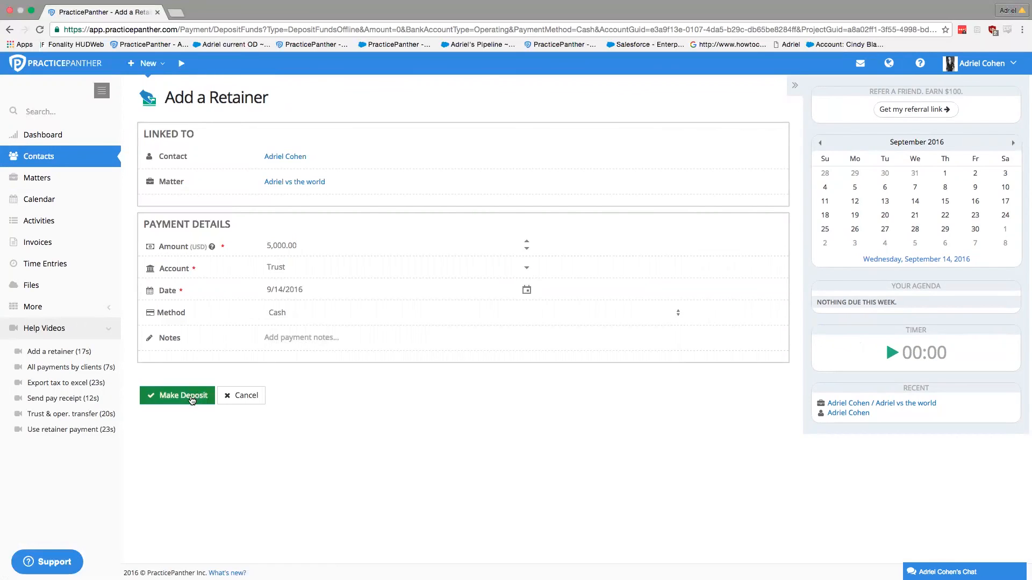
left_click(183, 395)
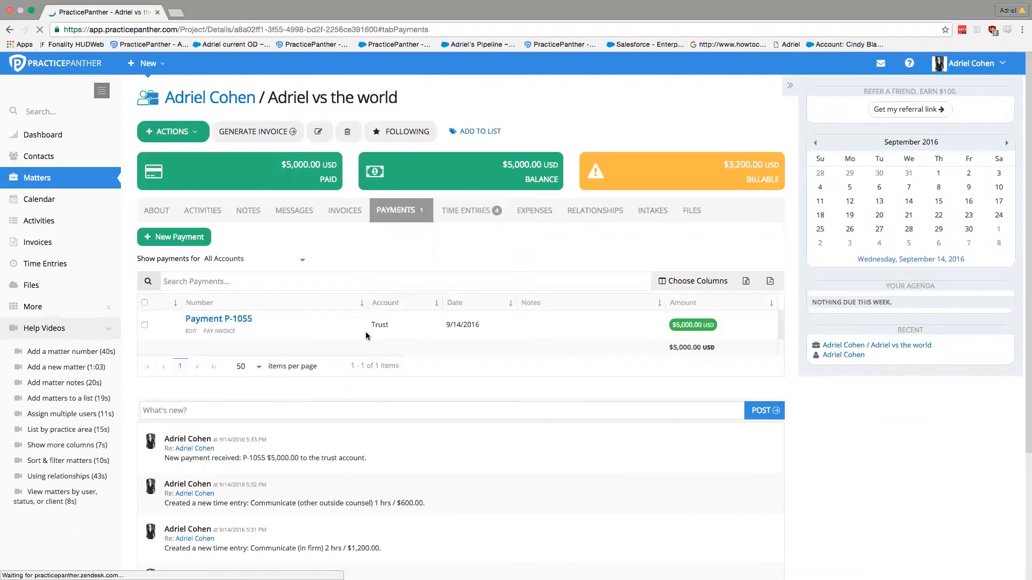
double_click(380, 324)
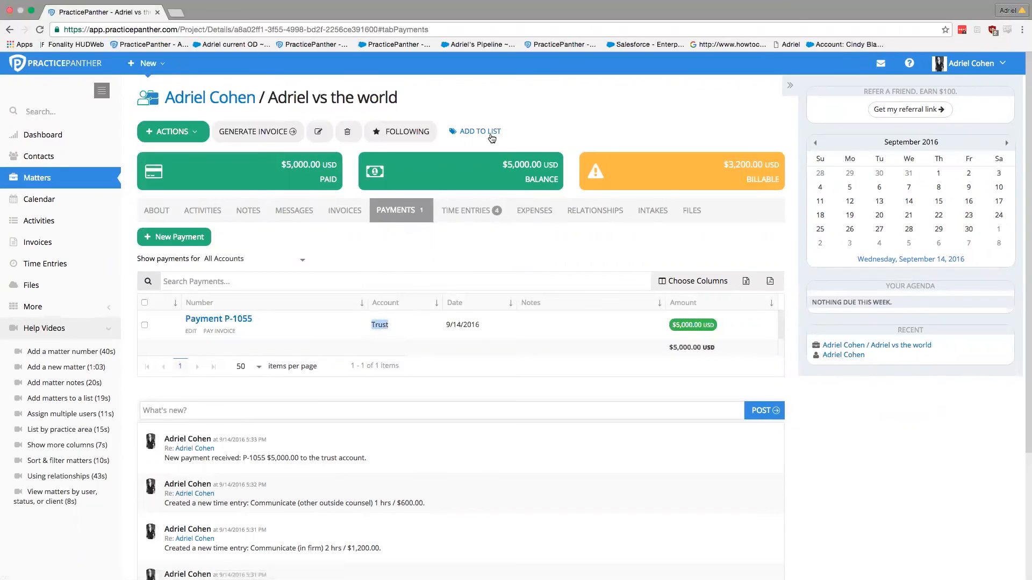
mouse_move(485, 163)
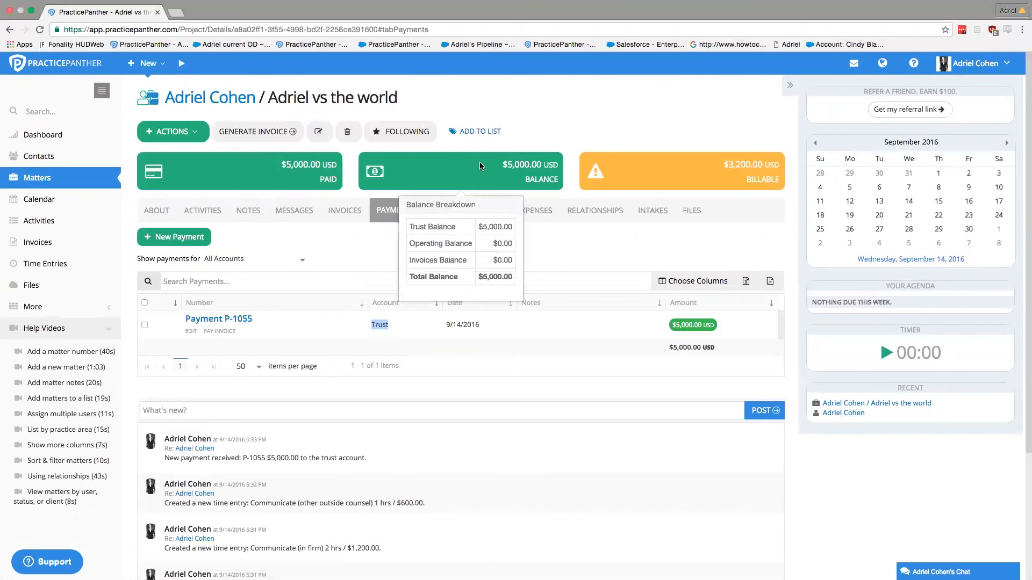
mouse_move(281, 167)
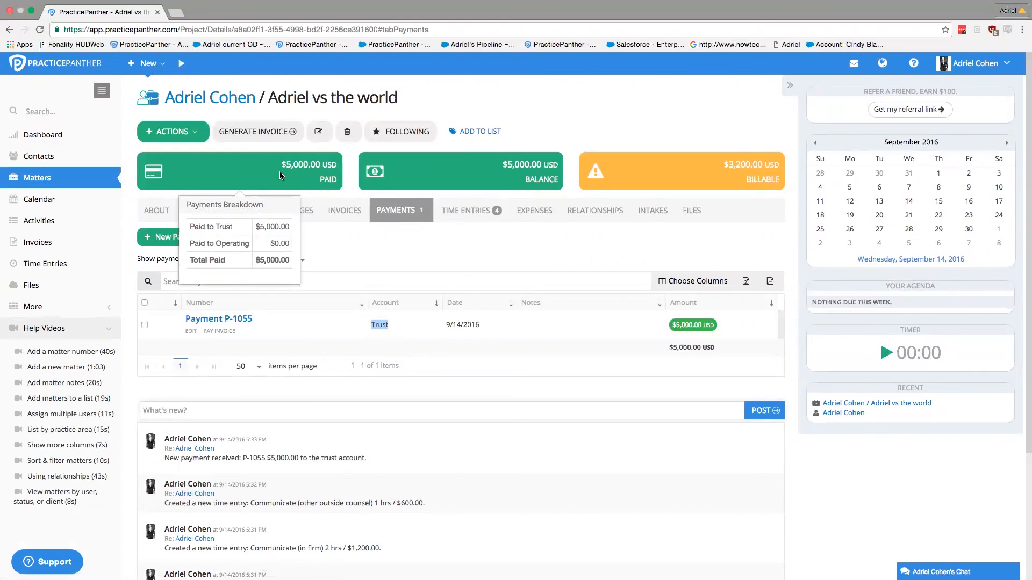
left_click(382, 244)
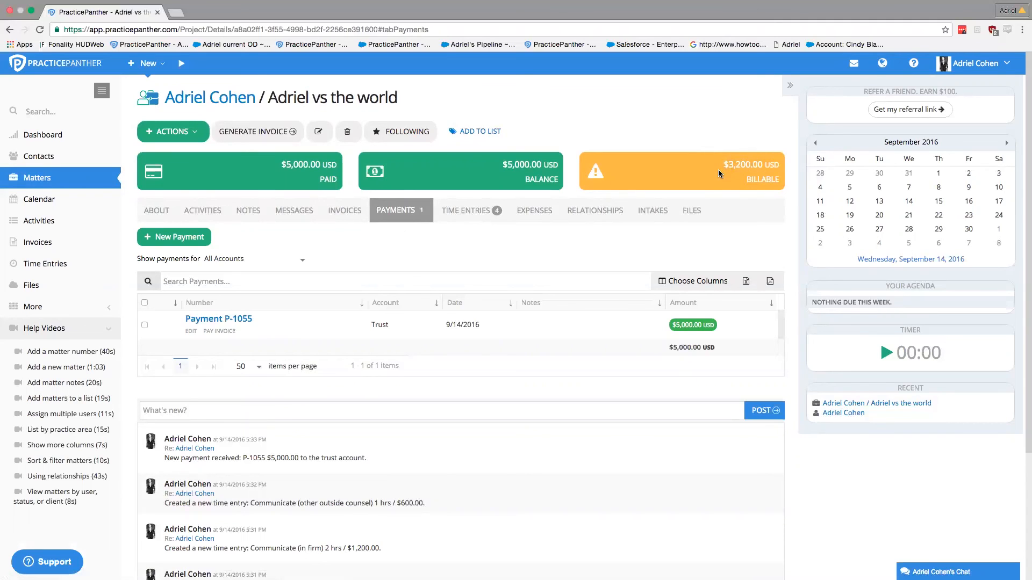
mouse_move(547, 166)
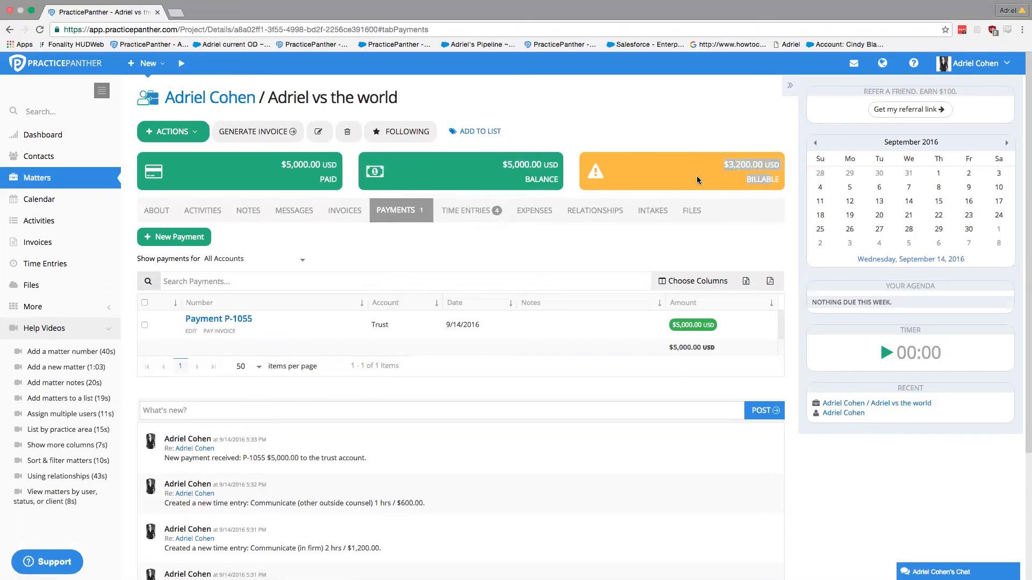
Step: Generate invoice 33 for Adriel vs the world from its four billable time entries, totalling $3,200.00
left_click(344, 211)
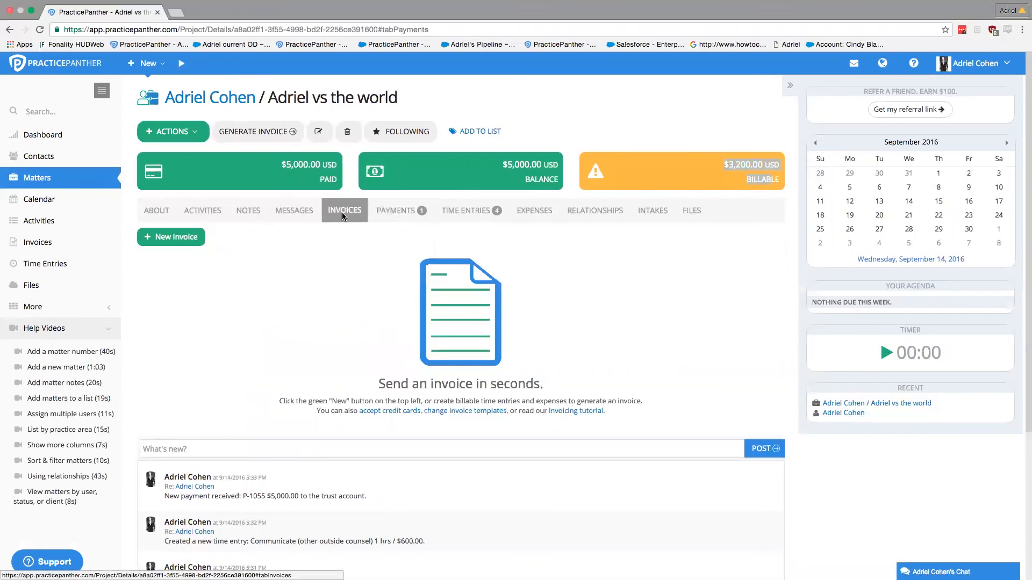
left_click(170, 242)
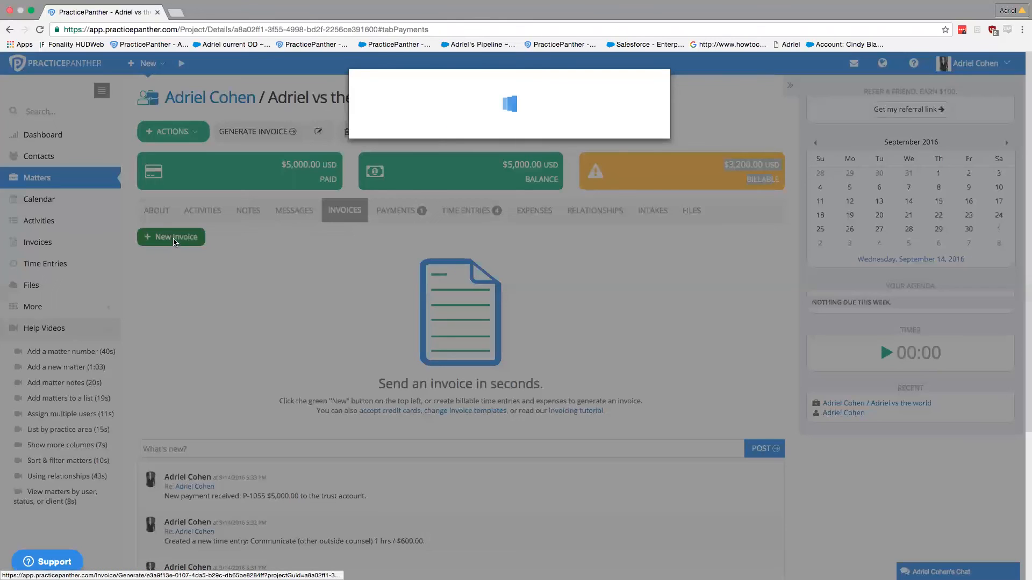
left_click(411, 291)
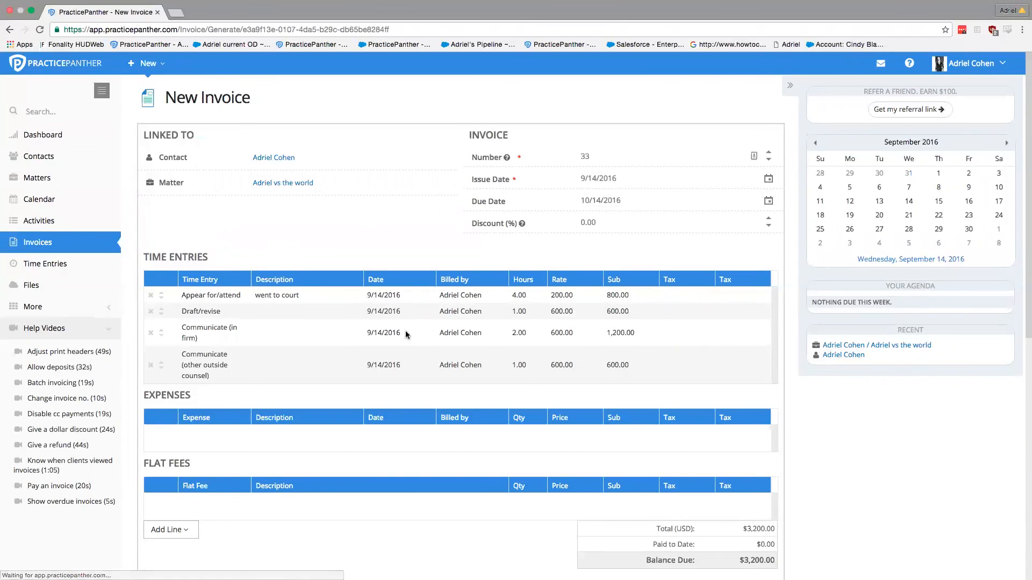
Step: Describe the entries: 'we were revising engangment' for Draft/revise, 'he' and 'hey' for the Communicate lines
left_click(294, 315)
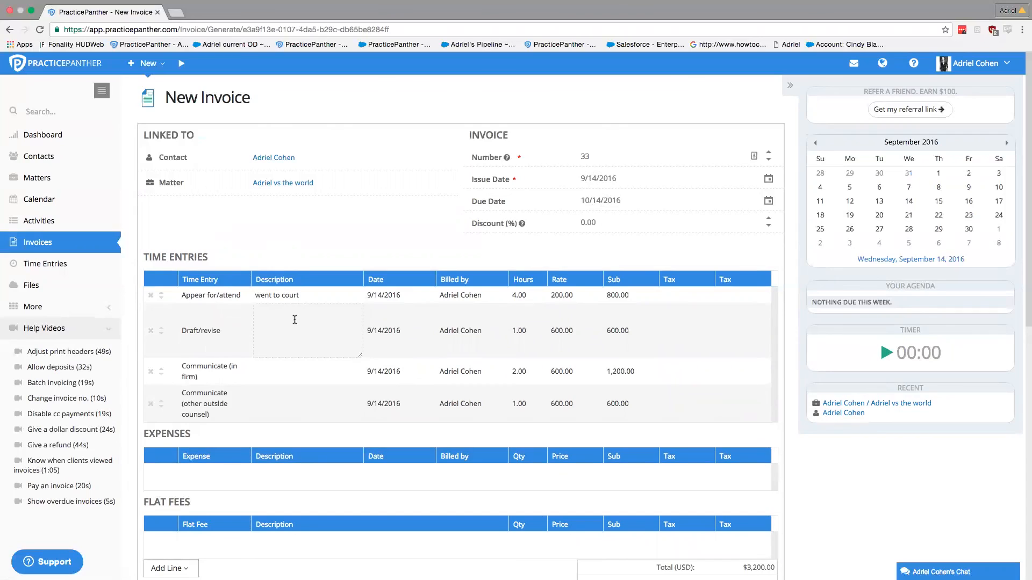
type("we were revising engangment letter")
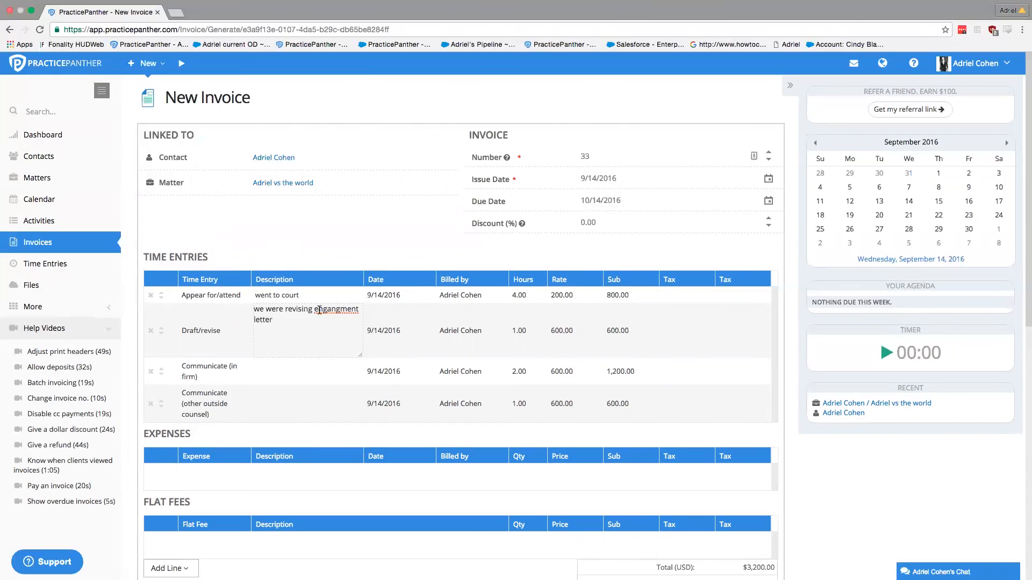
right_click(330, 310)
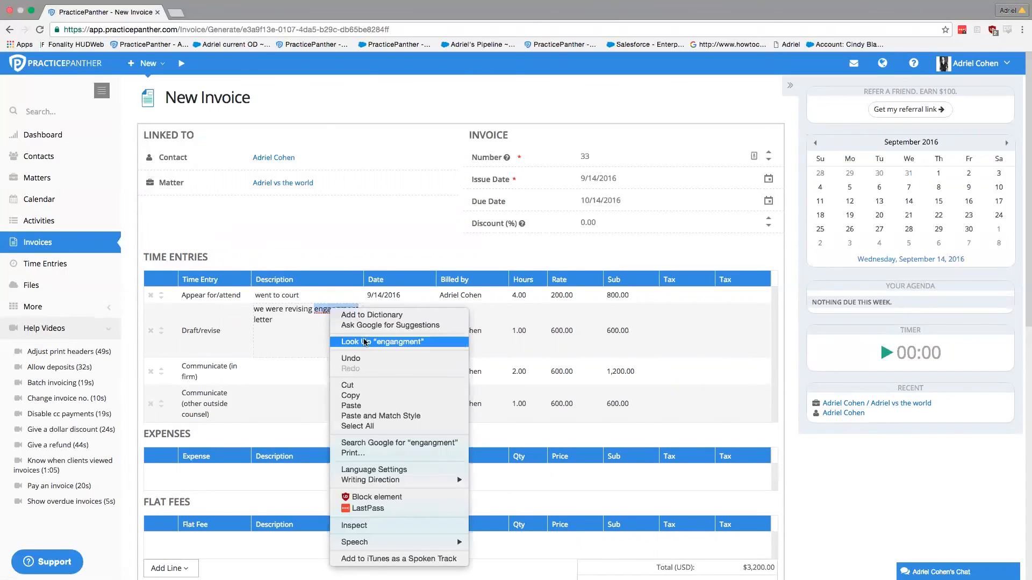
left_click(298, 342)
left_click(281, 379)
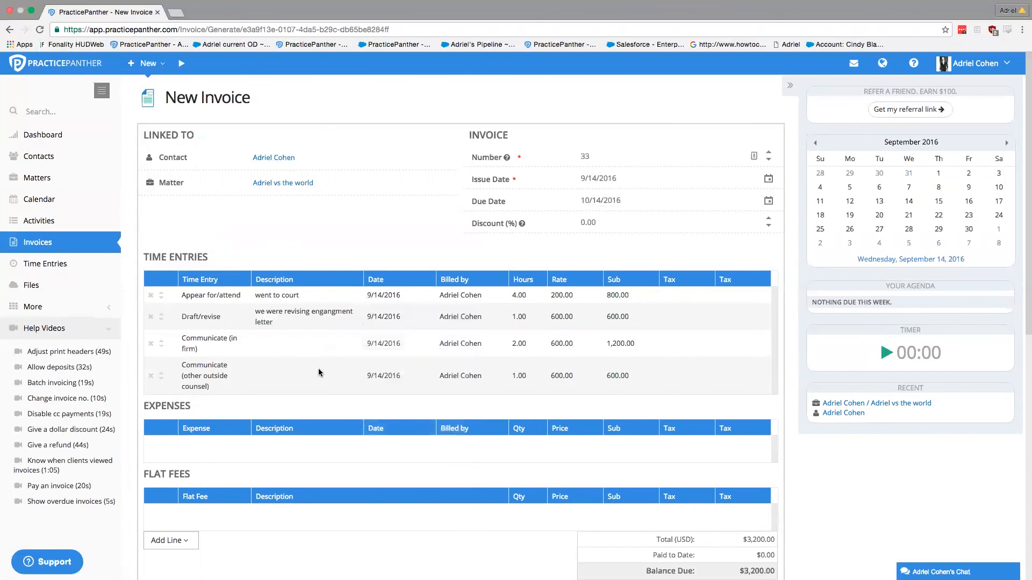
left_click(280, 349)
type("he")
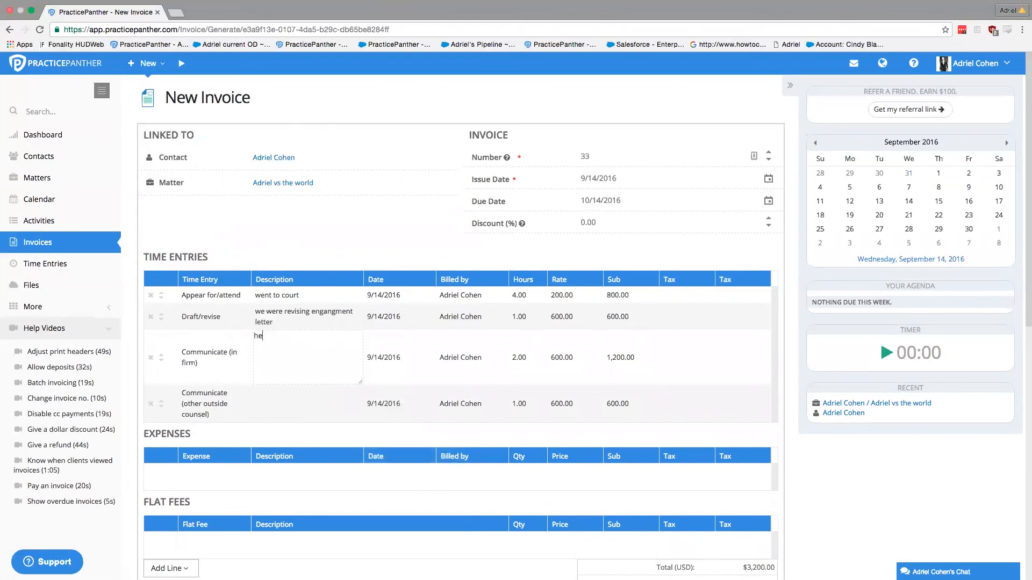
left_click(269, 411)
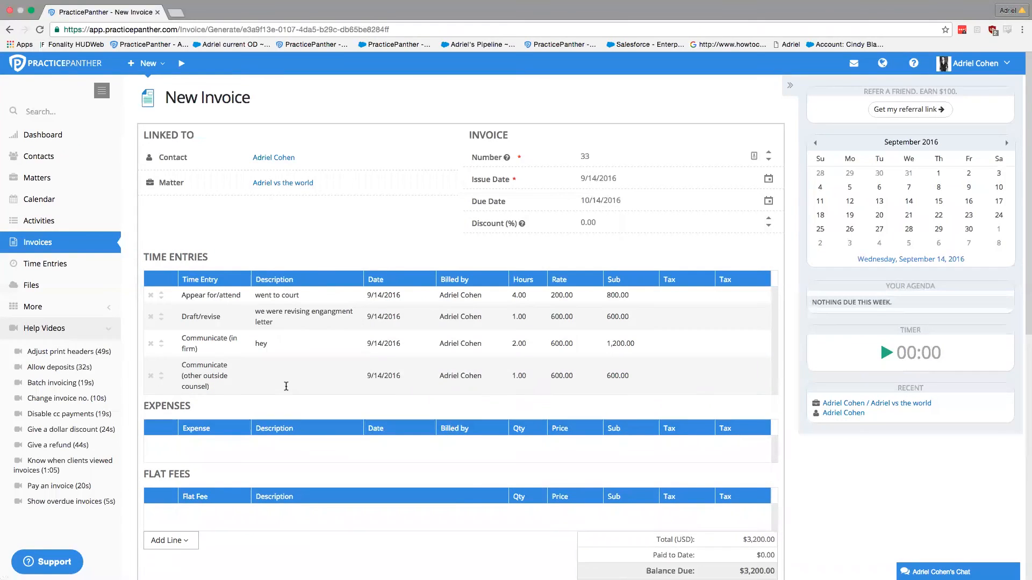
left_click(286, 385)
type("hey")
left_click(317, 258)
scroll(271, 407, "down", 1)
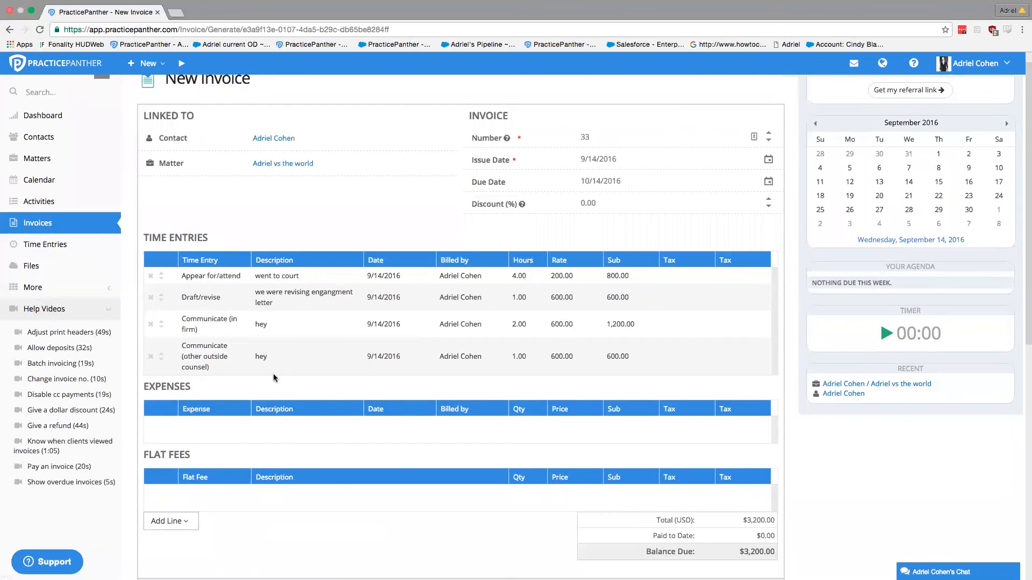
left_click(188, 524)
scroll(271, 494, "down", 1)
scroll(274, 492, "down", 1)
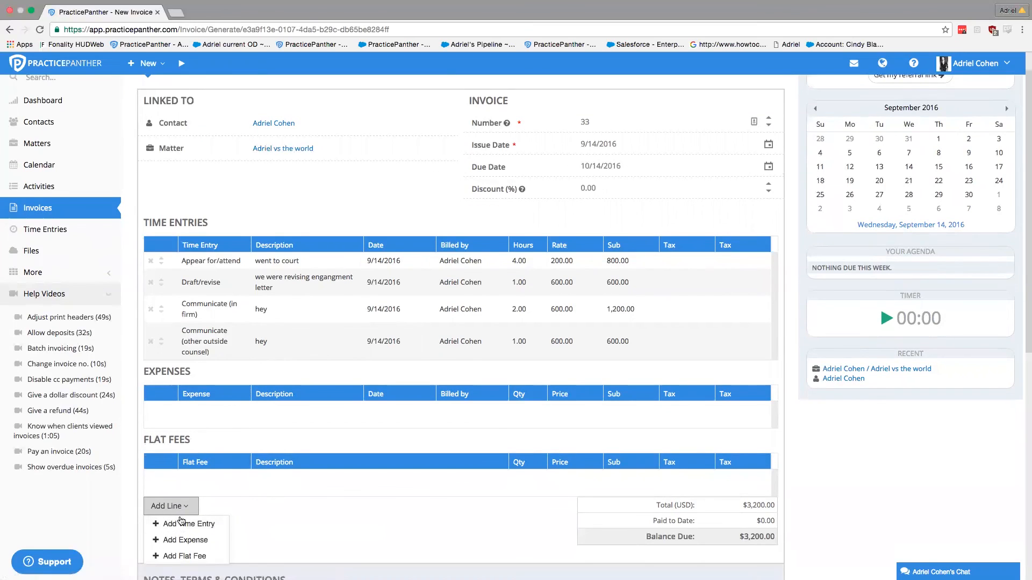
left_click(184, 524)
left_click(189, 525)
left_click(282, 540)
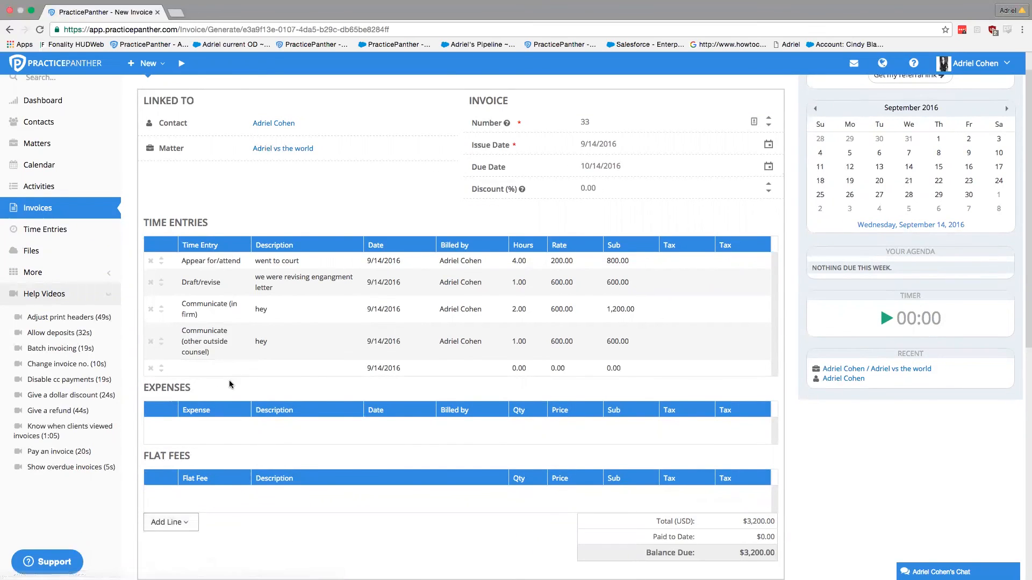
scroll(376, 449, "down", 3)
scroll(376, 449, "down", 4)
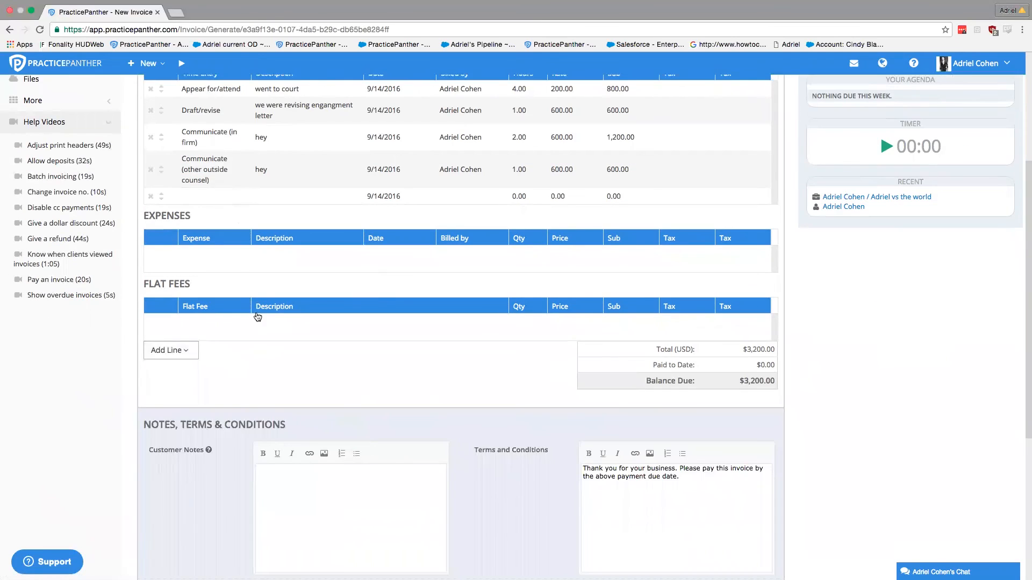
left_click(151, 196)
key("Return")
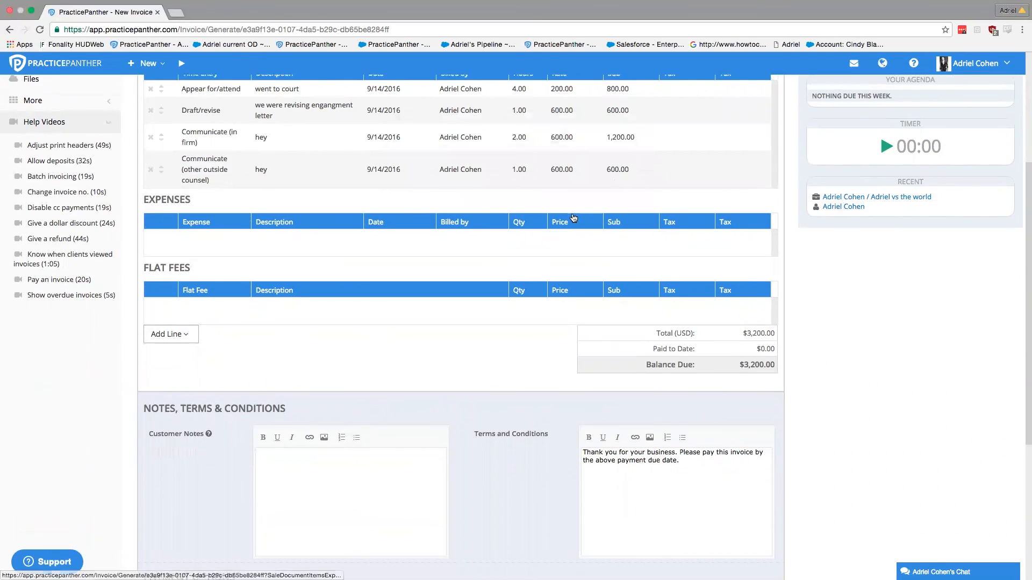
scroll(532, 235, "down", 1)
scroll(532, 237, "up", 6)
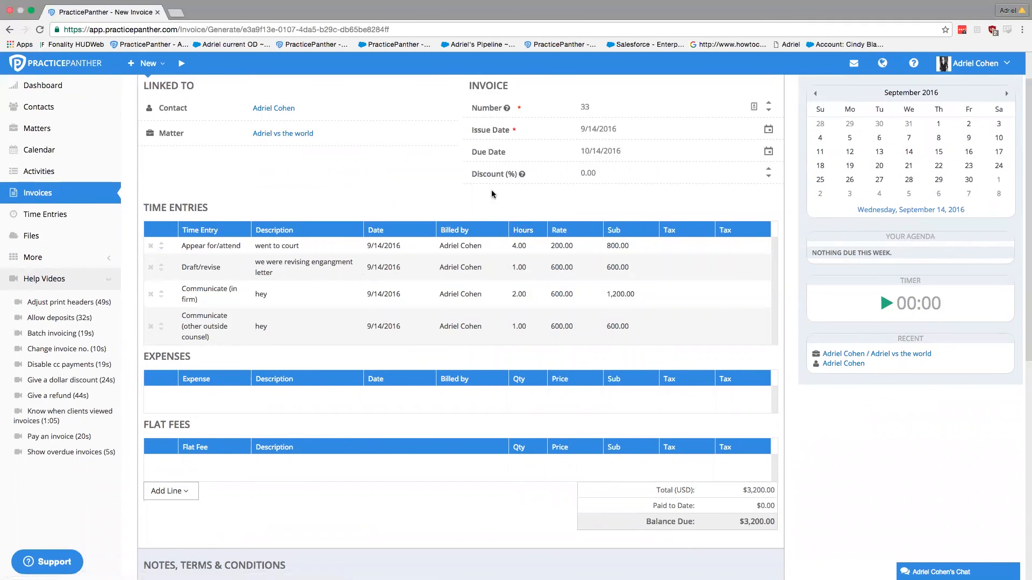
Step: Review the invoice's $3,200.00 Balance Due amount
scroll(519, 210, "up", 2)
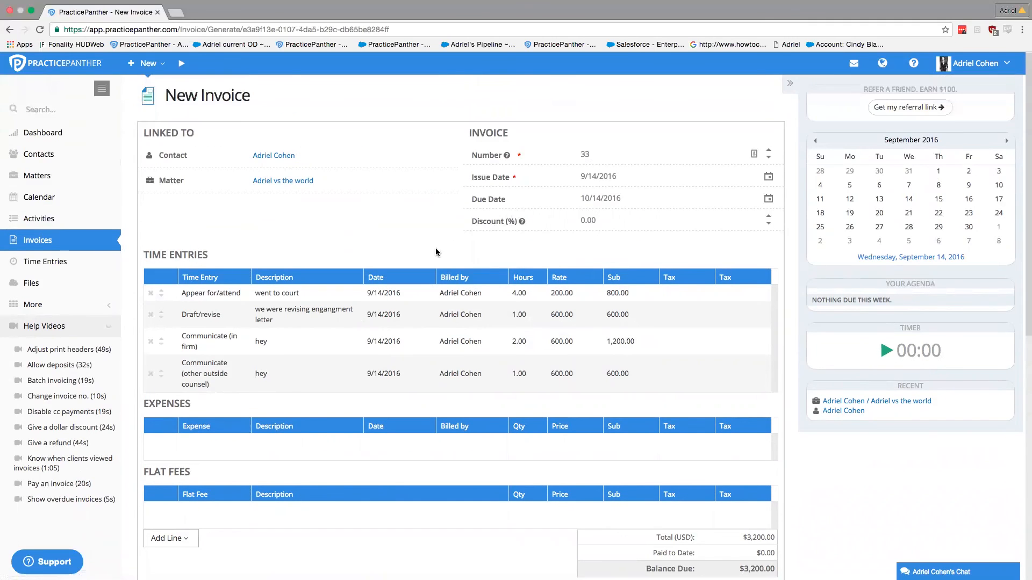
scroll(435, 254, "down", 3)
scroll(426, 260, "down", 1)
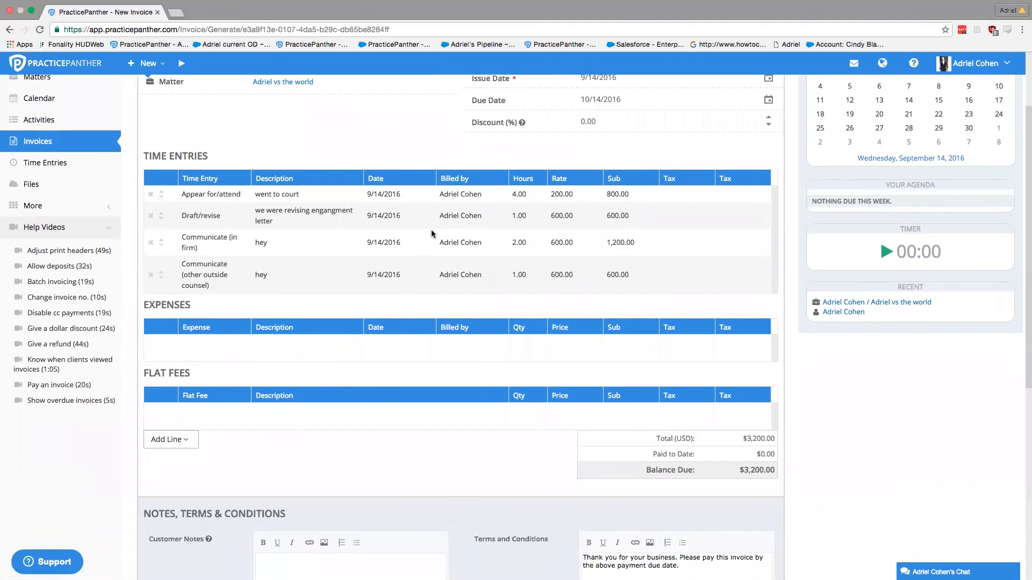
scroll(398, 246, "up", 1)
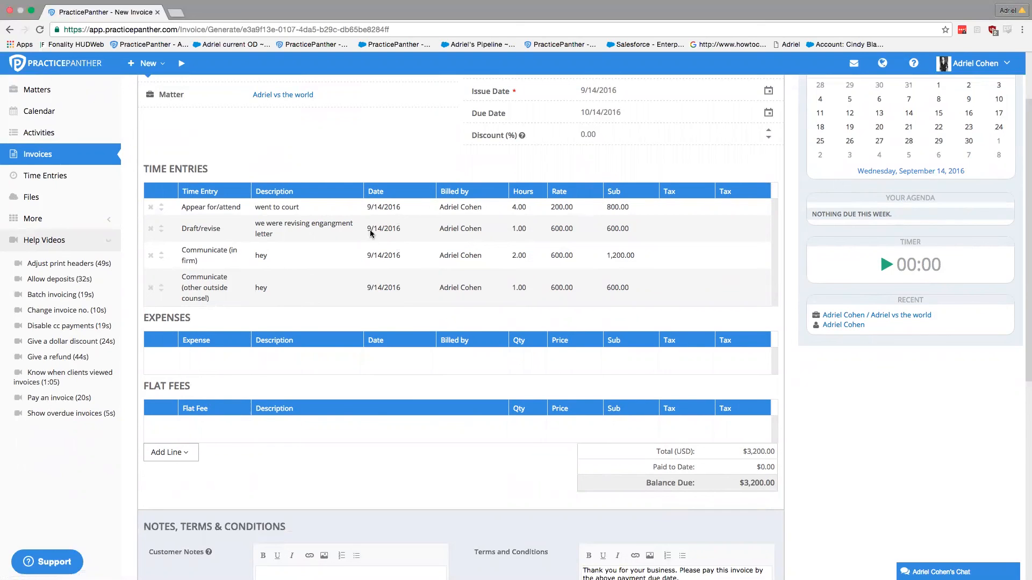
scroll(364, 213, "up", 1)
scroll(365, 215, "up", 2)
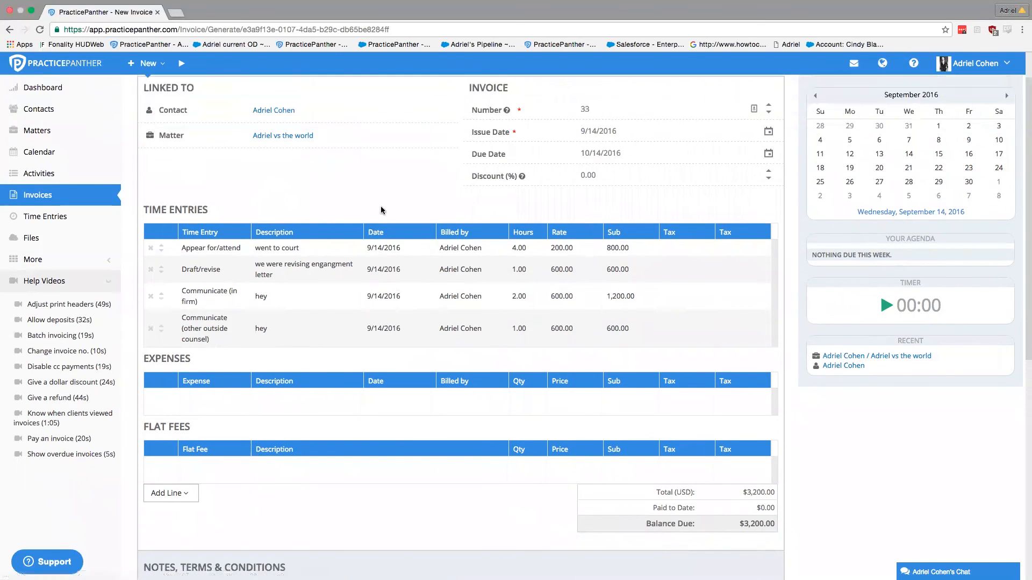
scroll(442, 208, "down", 8)
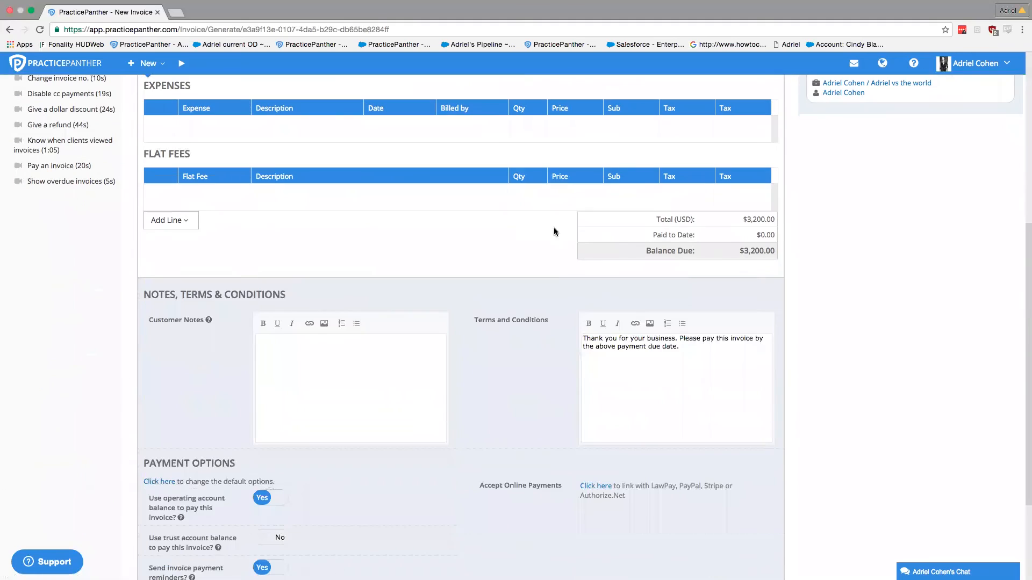
left_click(753, 259)
scroll(518, 296, "down", 2)
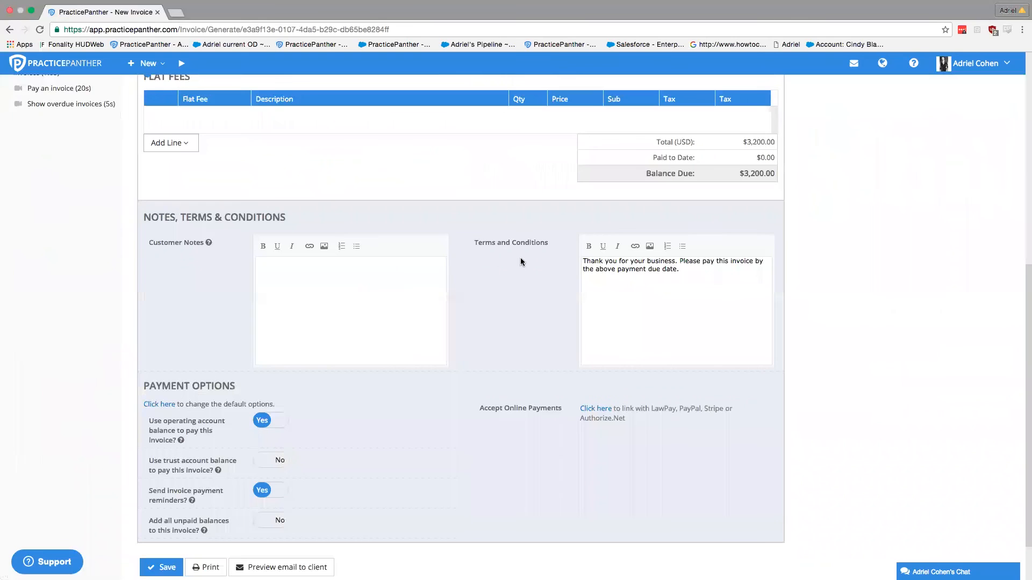
scroll(544, 309, "up", 1)
double_click(758, 226)
left_click(671, 252)
Step: Let the trust account balance pay the invoice and save it
scroll(486, 357, "down", 3)
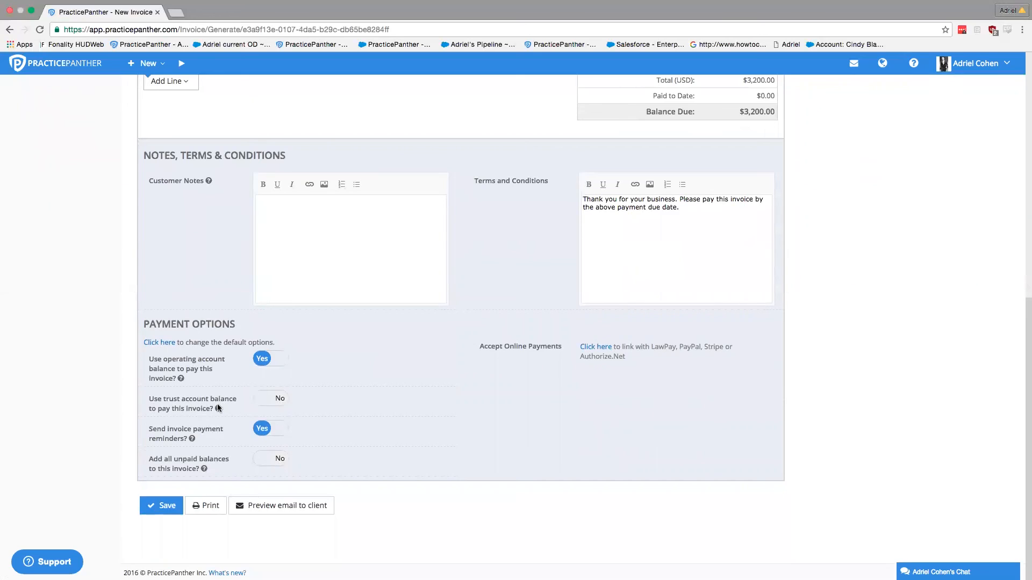
left_click(277, 399)
left_click(166, 504)
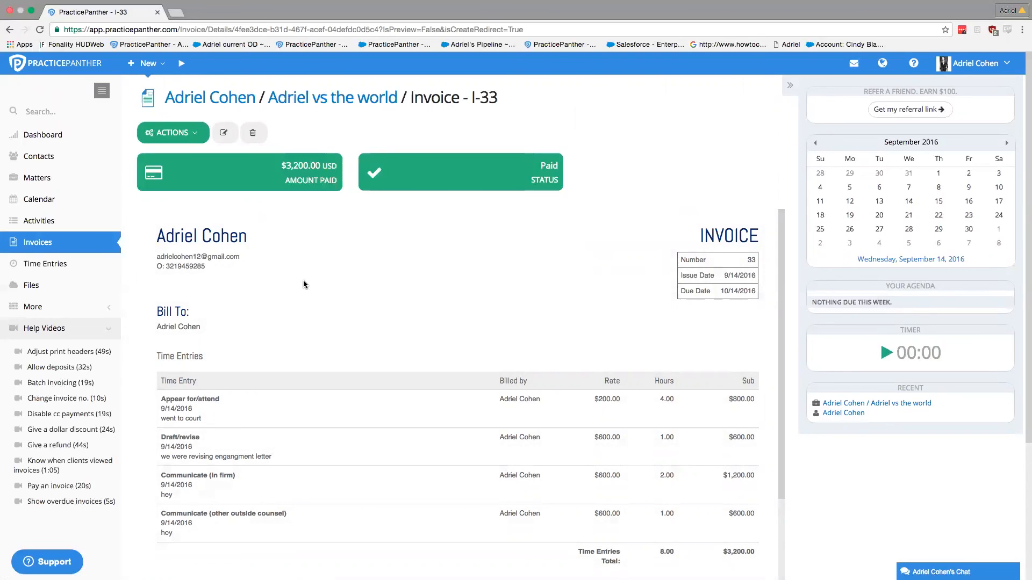
scroll(296, 276, "down", 2)
scroll(291, 300, "up", 1)
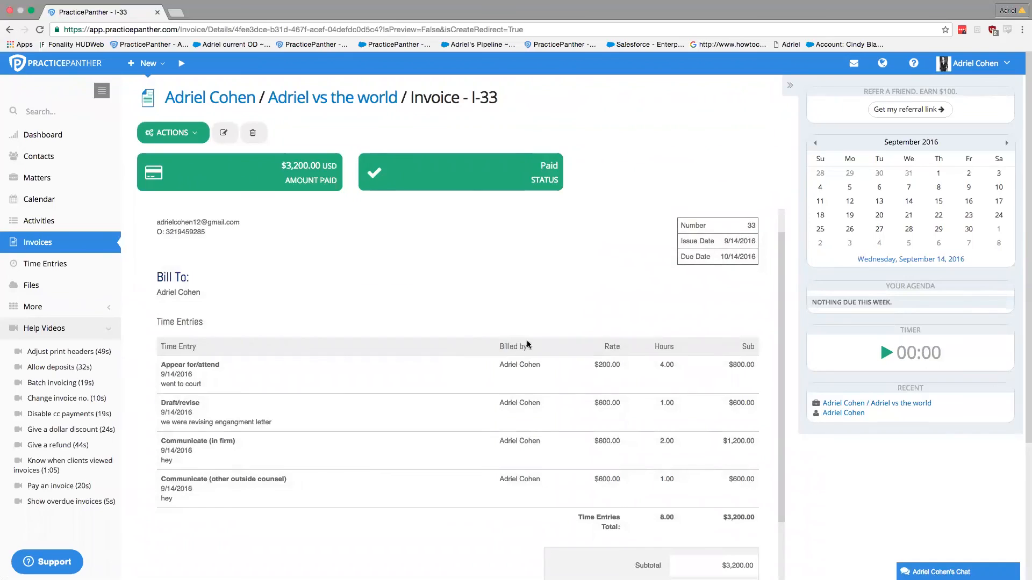
scroll(487, 383, "down", 3)
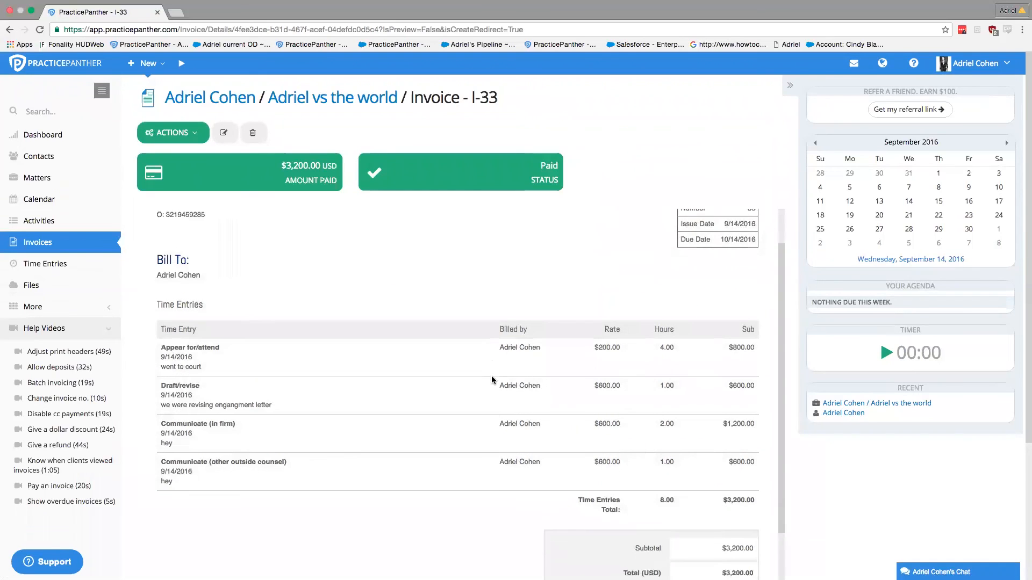
scroll(532, 407, "down", 3)
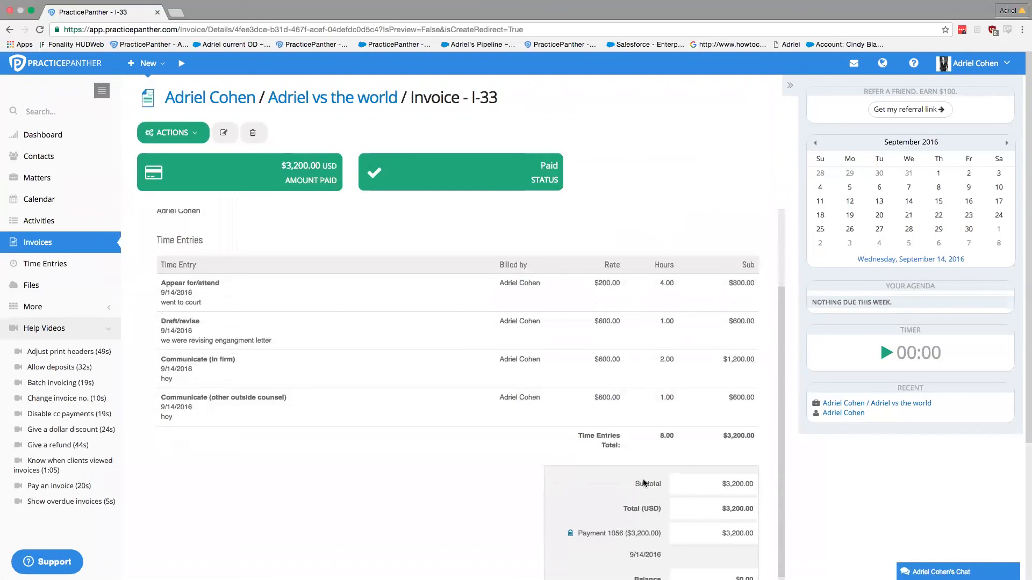
scroll(654, 512, "down", 1)
left_click_drag(632, 546, 757, 548)
left_click(745, 545)
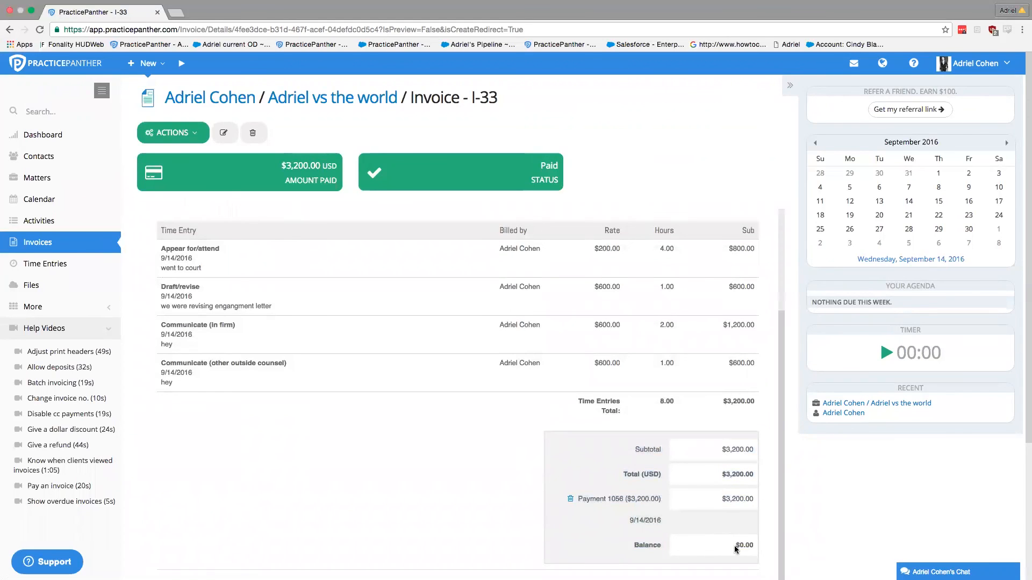
scroll(741, 536, "down", 2)
scroll(718, 538, "down", 5)
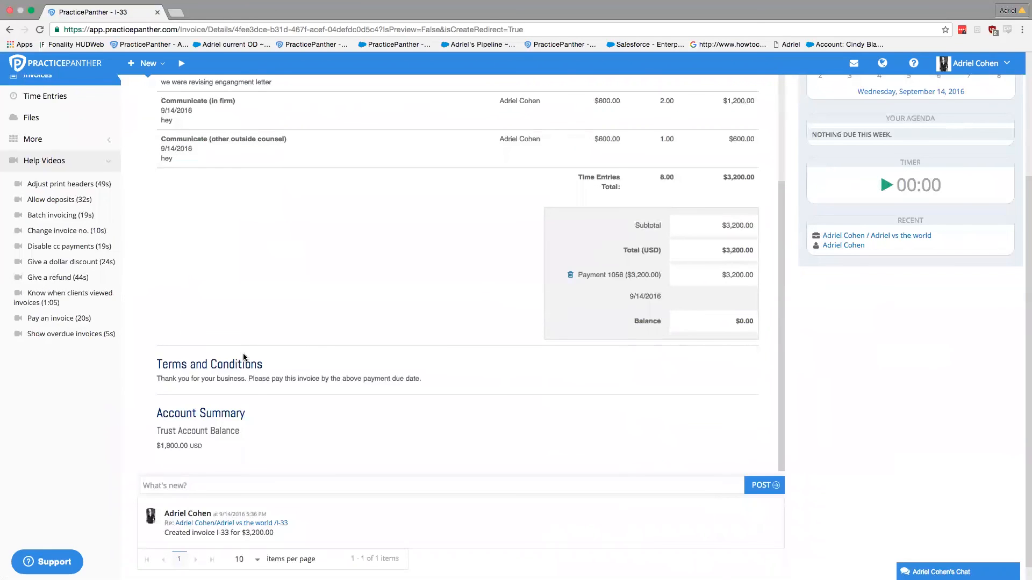
left_click_drag(203, 445, 150, 431)
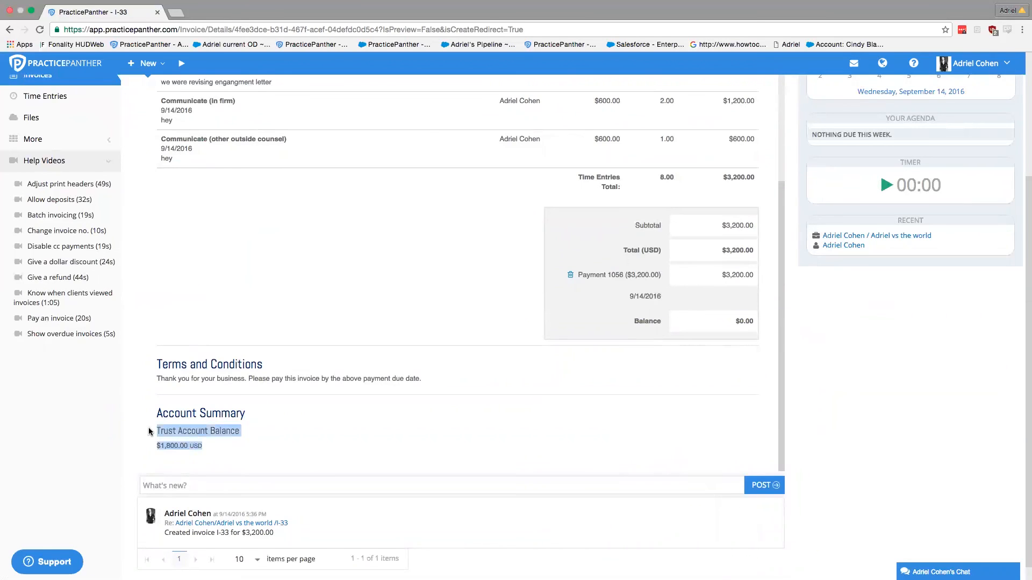
left_click(307, 421)
scroll(312, 413, "up", 10)
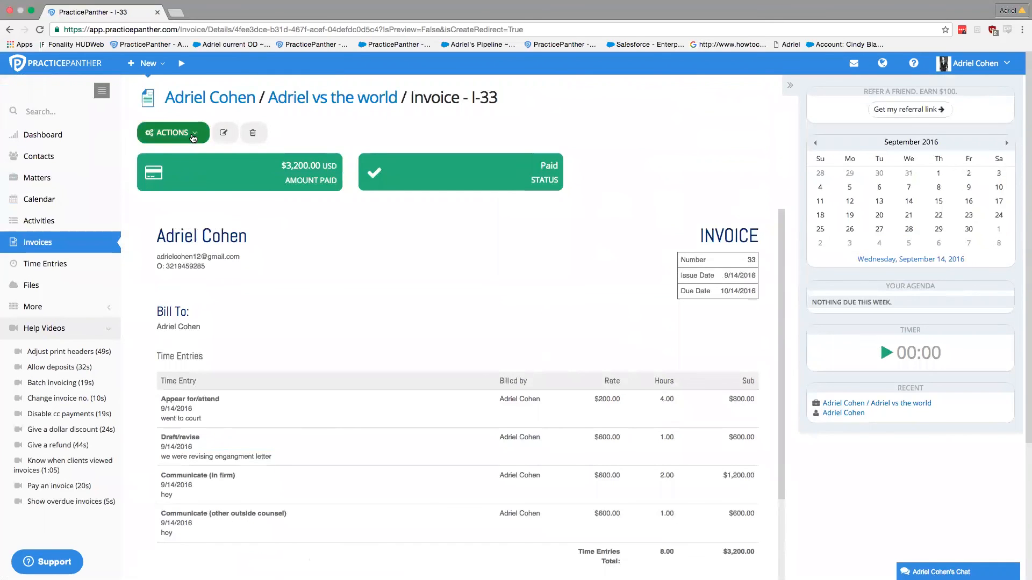
left_click(190, 138)
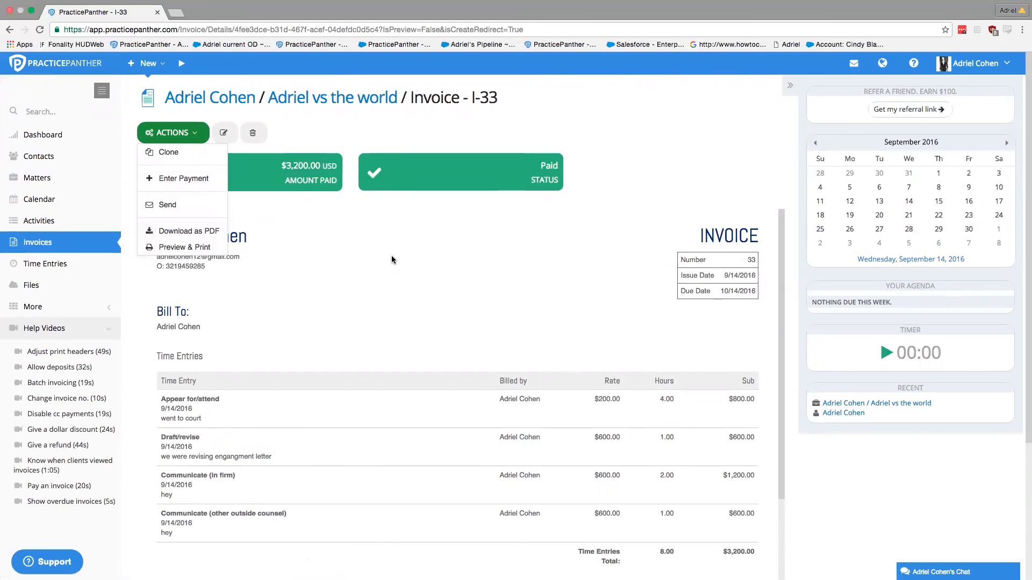
left_click(196, 134)
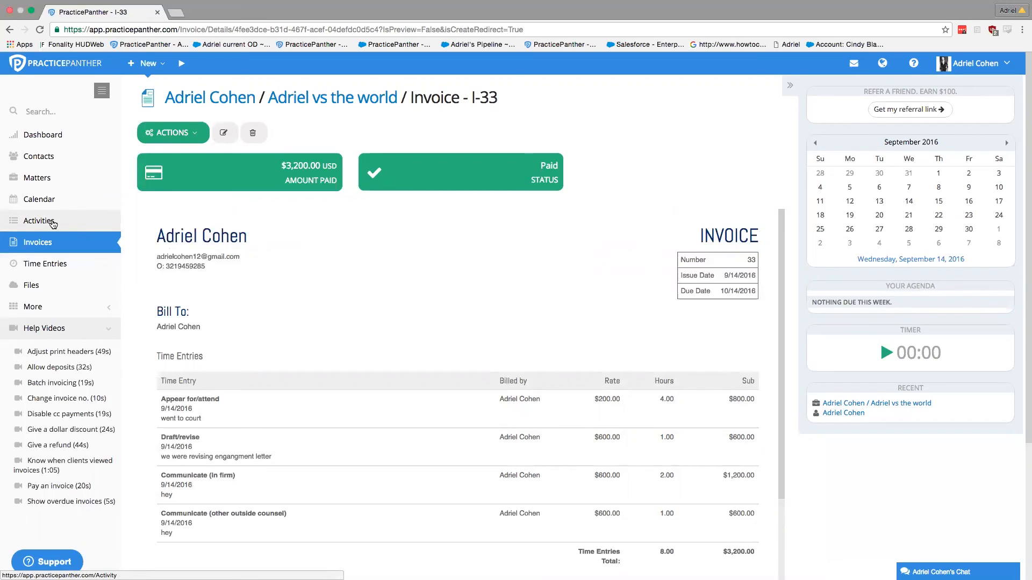
Step: Start a new event from Activities linked to the client contact, auto-filling the matter
left_click(51, 224)
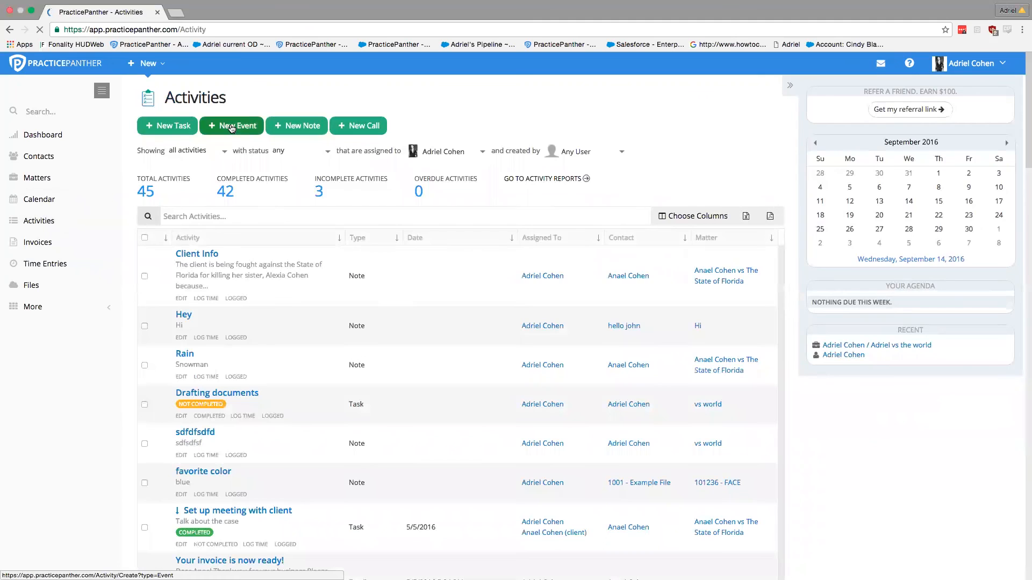
left_click(231, 127)
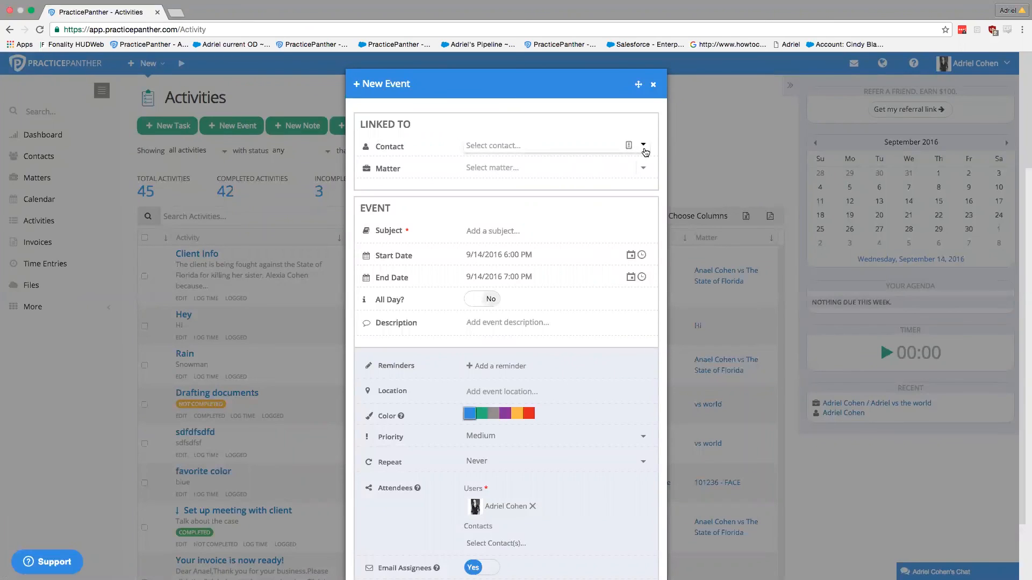
left_click(645, 153)
left_click(554, 185)
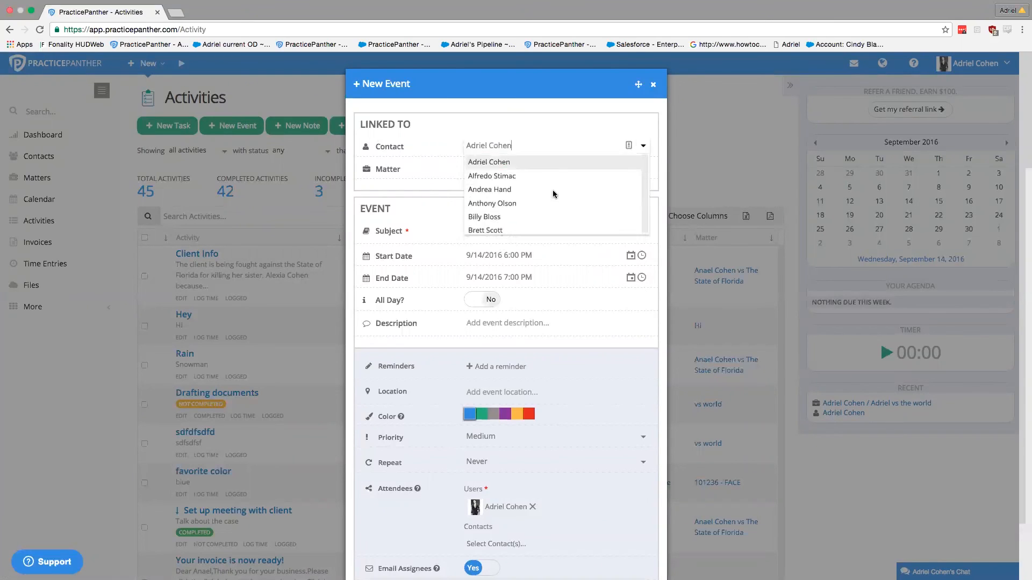
Step: Give the event the subject 'Court' and a start date of September 15
left_click(476, 230)
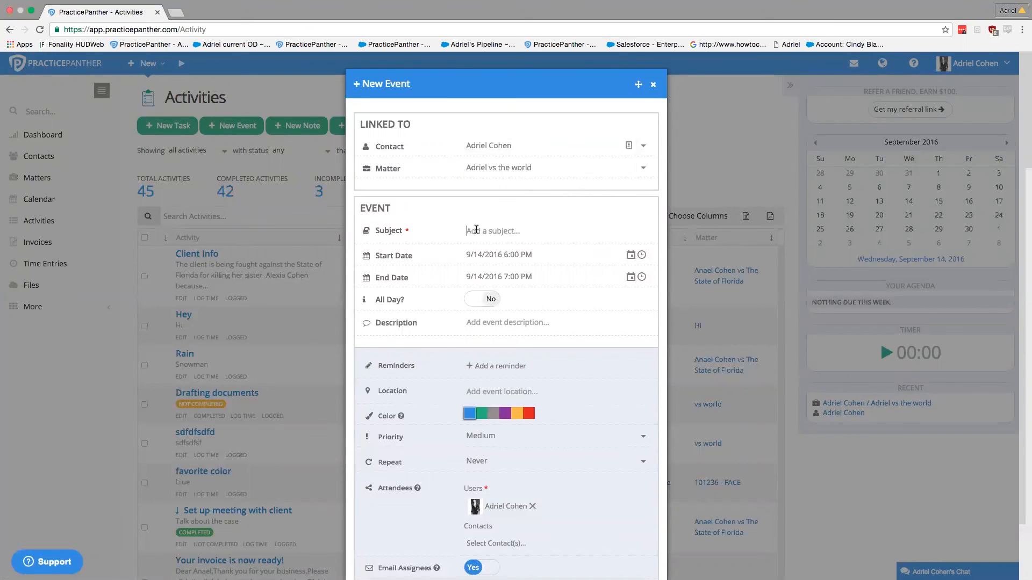
type("Court")
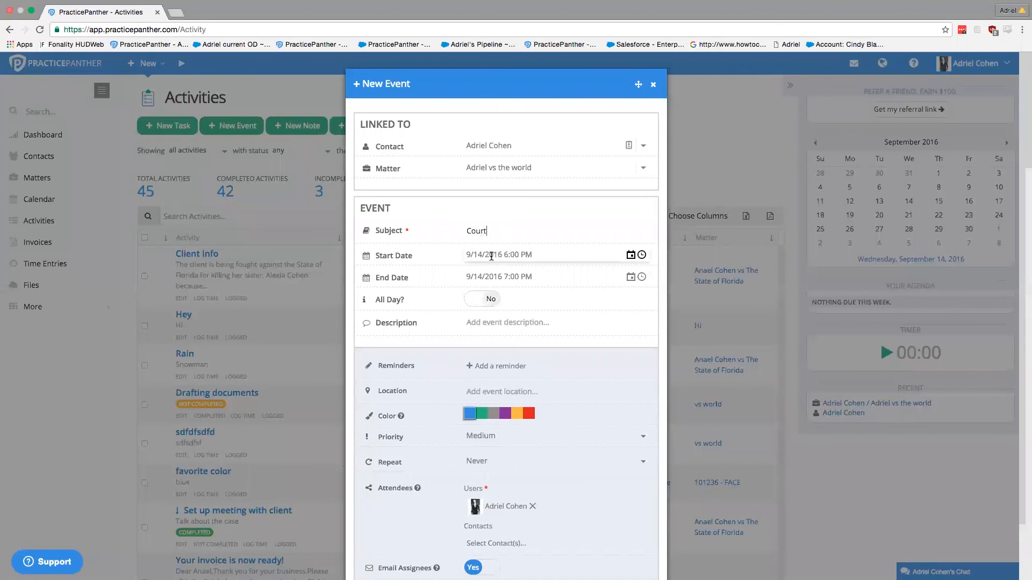
left_click(630, 256)
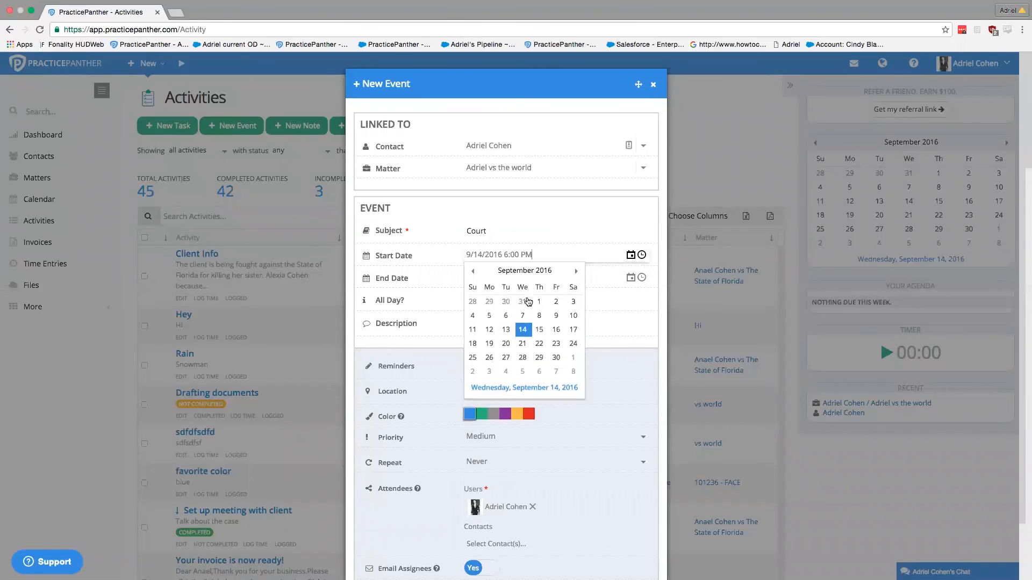
left_click(537, 329)
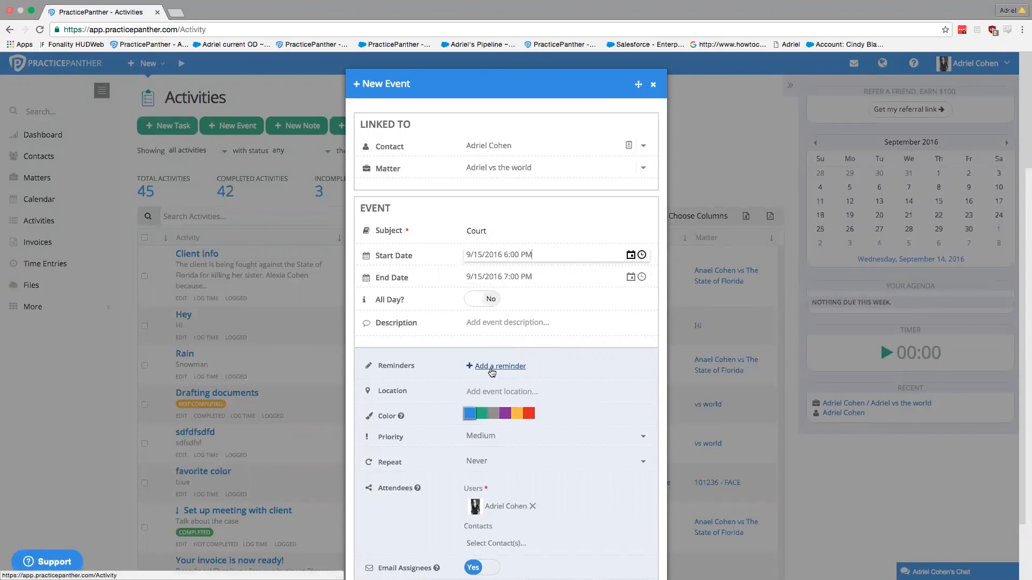
Step: Add five reminders to the Court event
left_click(493, 371)
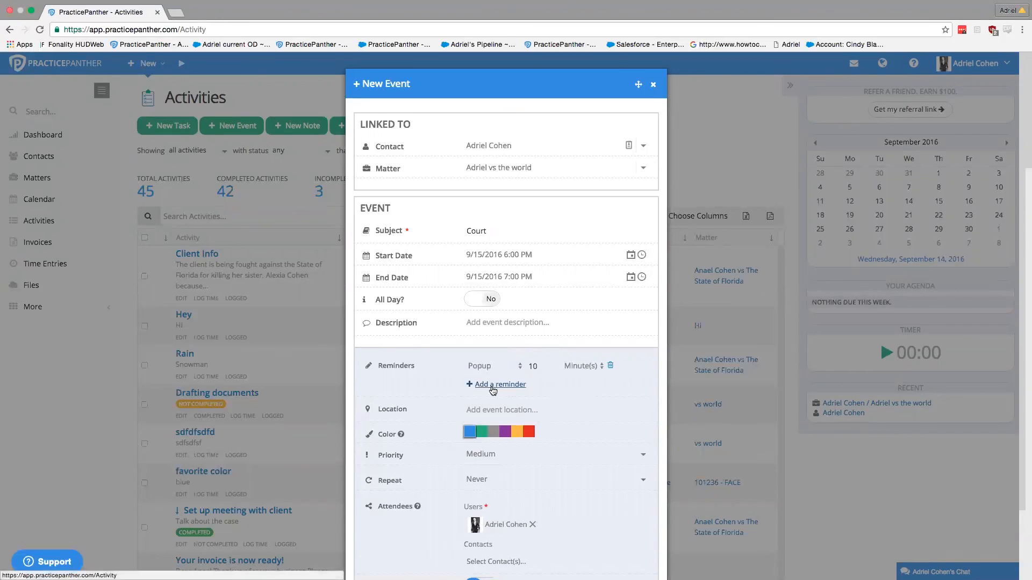
left_click(493, 389)
left_click(492, 404)
left_click(495, 422)
left_click(494, 441)
Step: Make the first reminder a text message counted in hours
left_click(509, 367)
left_click(504, 376)
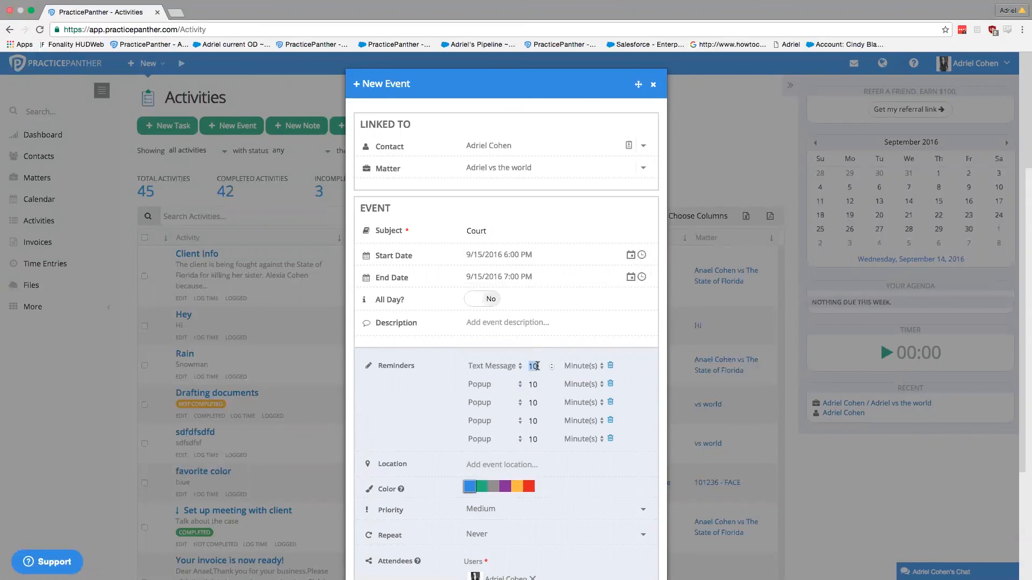
left_click(562, 367)
left_click(575, 355)
Step: Change the second reminder to an email, leaving the remaining reminders as popups
left_click(494, 385)
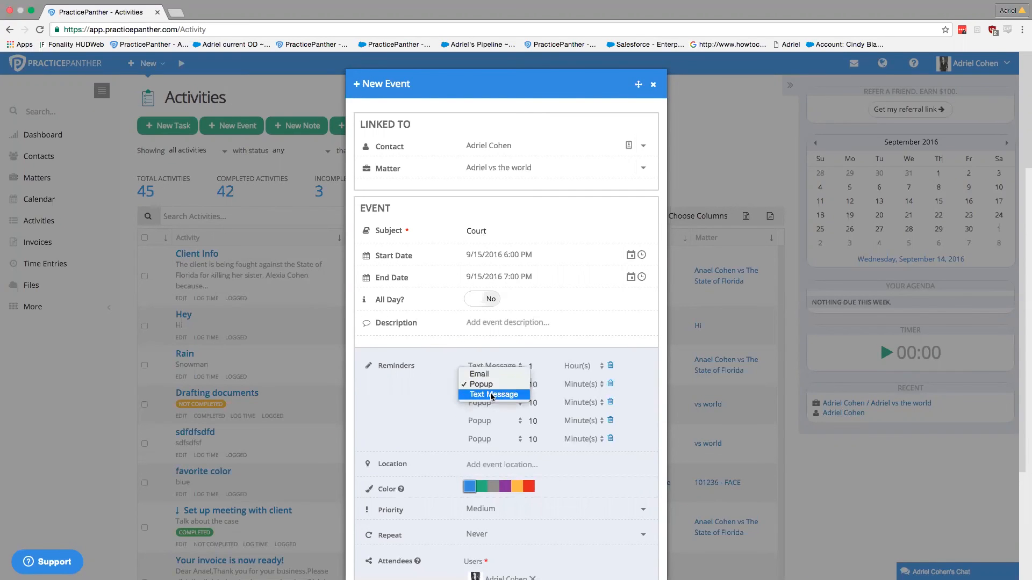
key("Up")
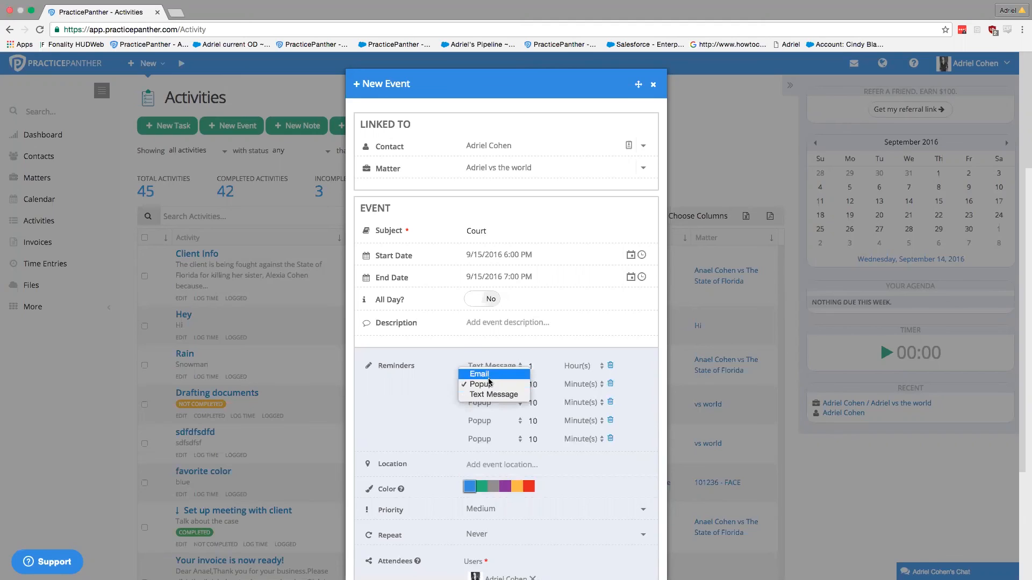
left_click(485, 377)
left_click(483, 404)
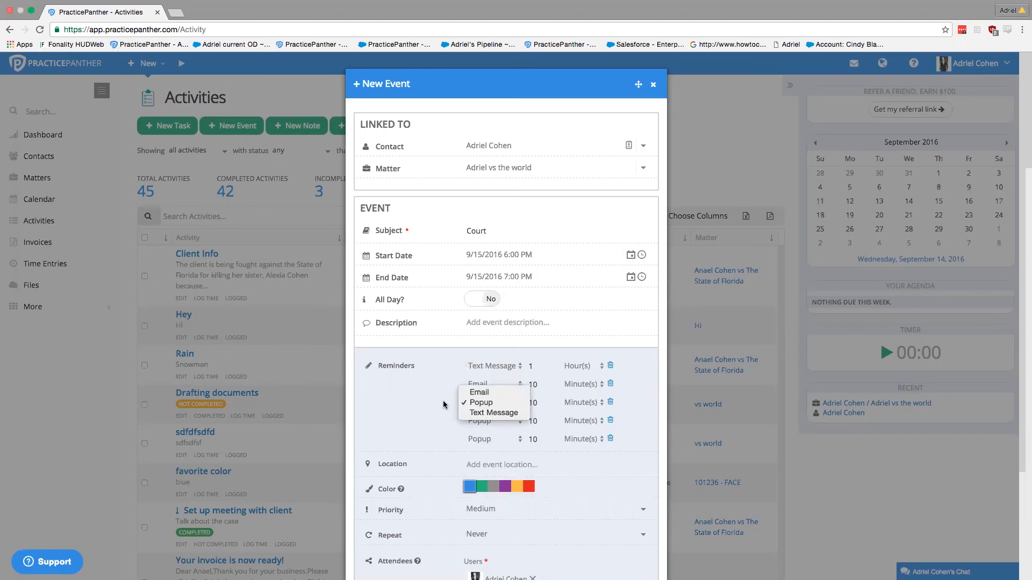
left_click(435, 407)
left_click(483, 388)
left_click(430, 395)
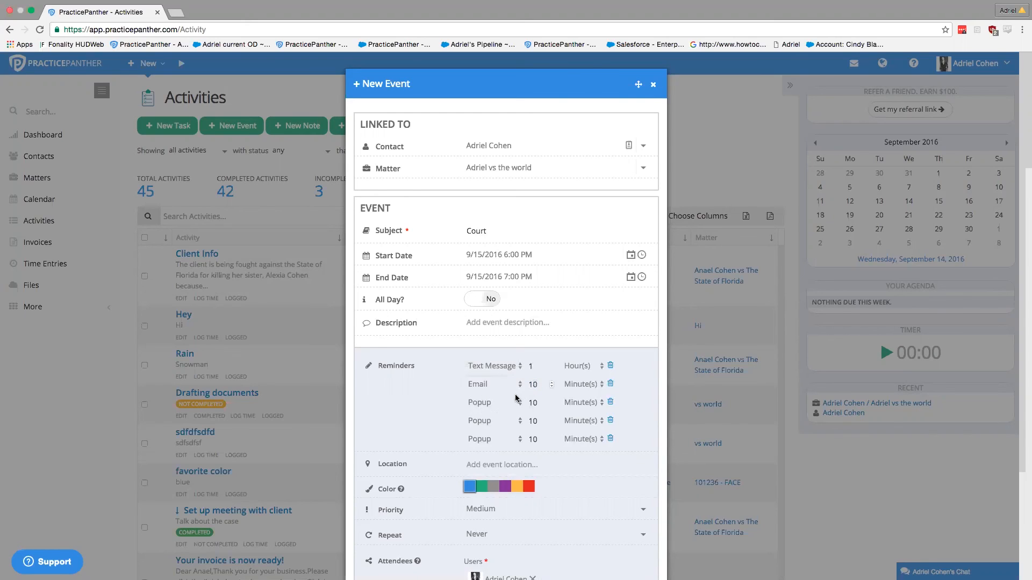
Step: Add the second user as an attendee of the Court event, inviting no contacts
scroll(396, 429, "down", 5)
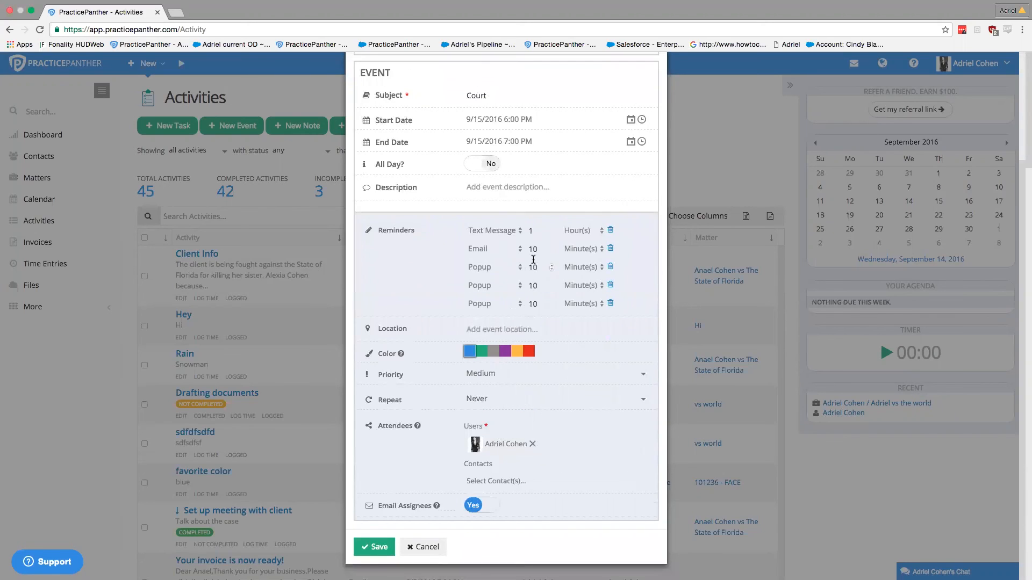
left_click(556, 449)
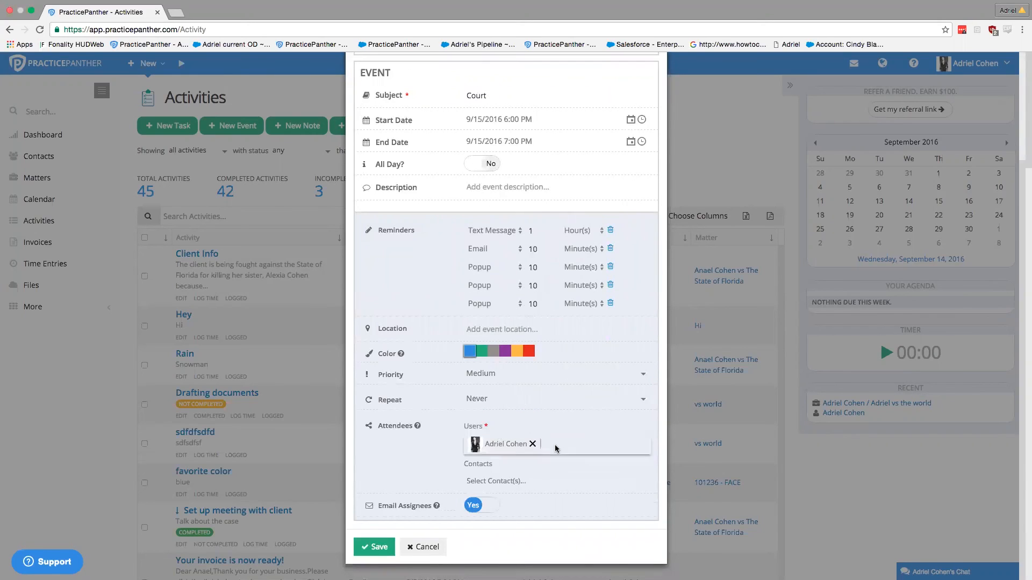
left_click(520, 479)
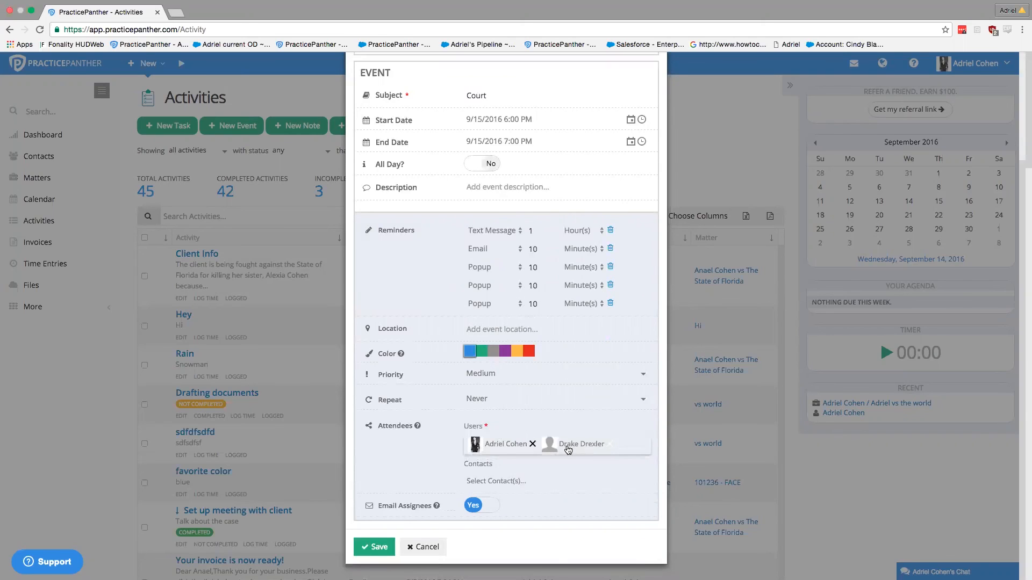
left_click(495, 481)
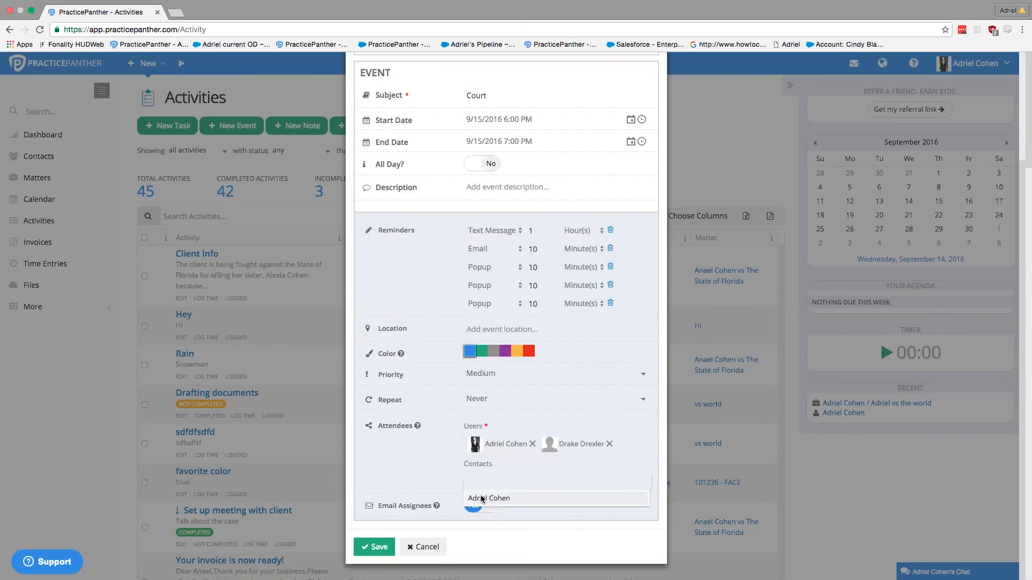
left_click(433, 469)
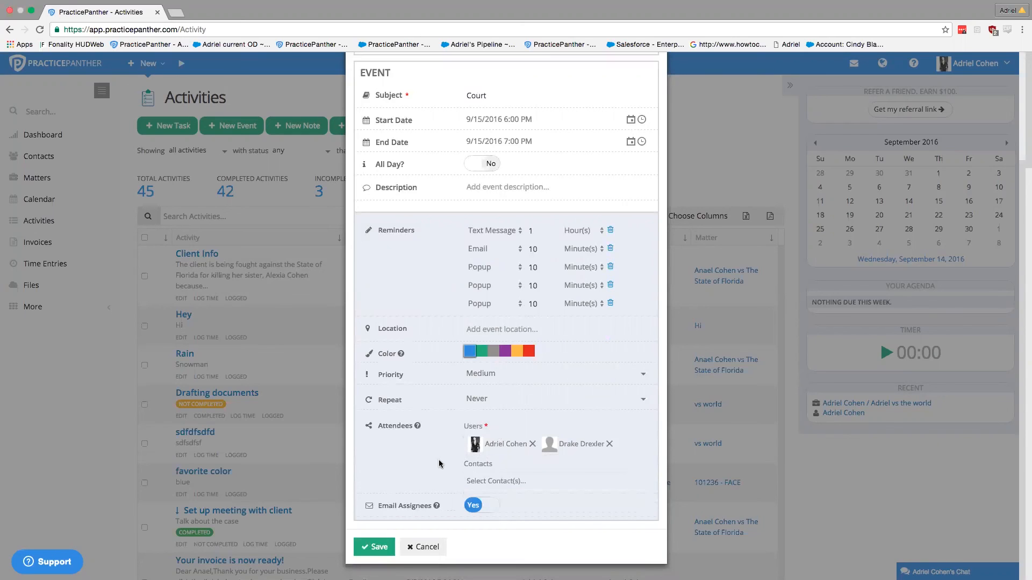
Step: Save the Court event so it lands on tomorrow's agenda
scroll(407, 465, "up", 1)
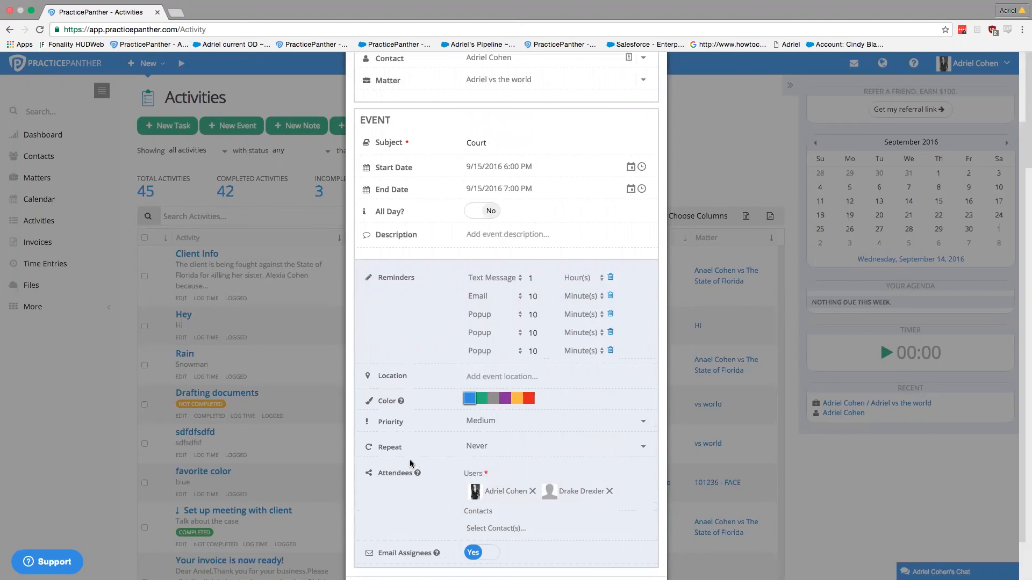
scroll(409, 459, "down", 2)
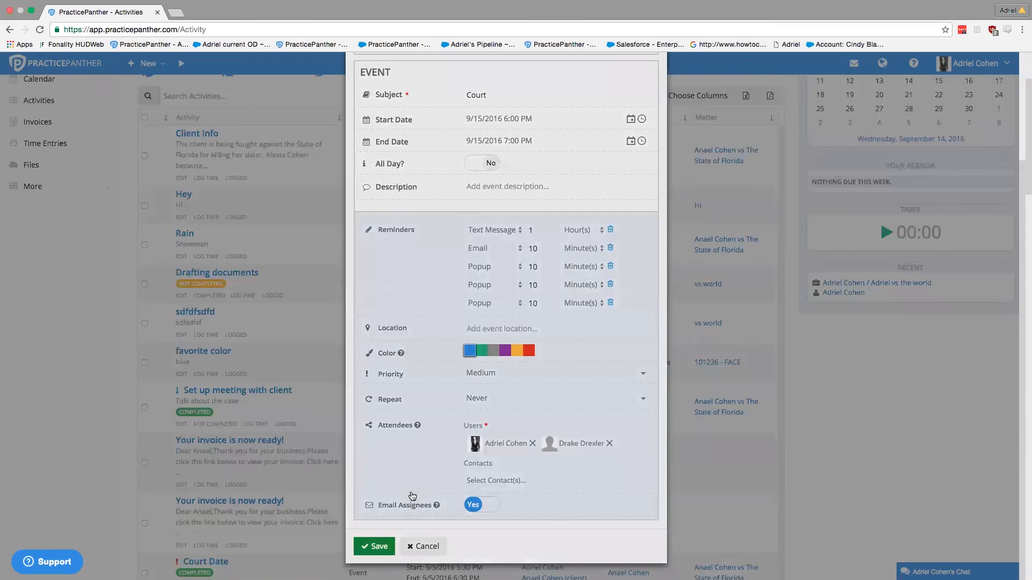
key("Return")
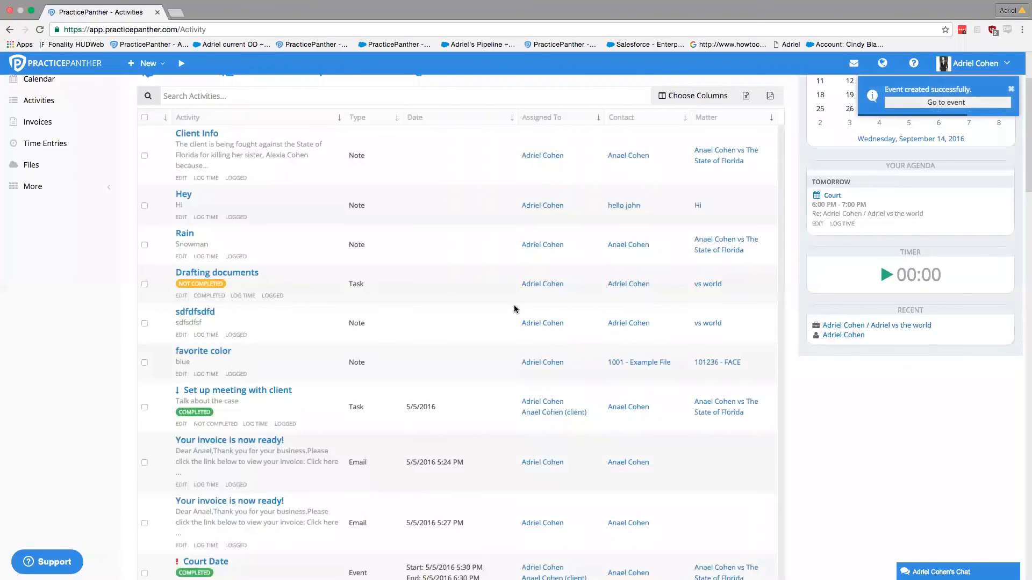
scroll(473, 317, "up", 2)
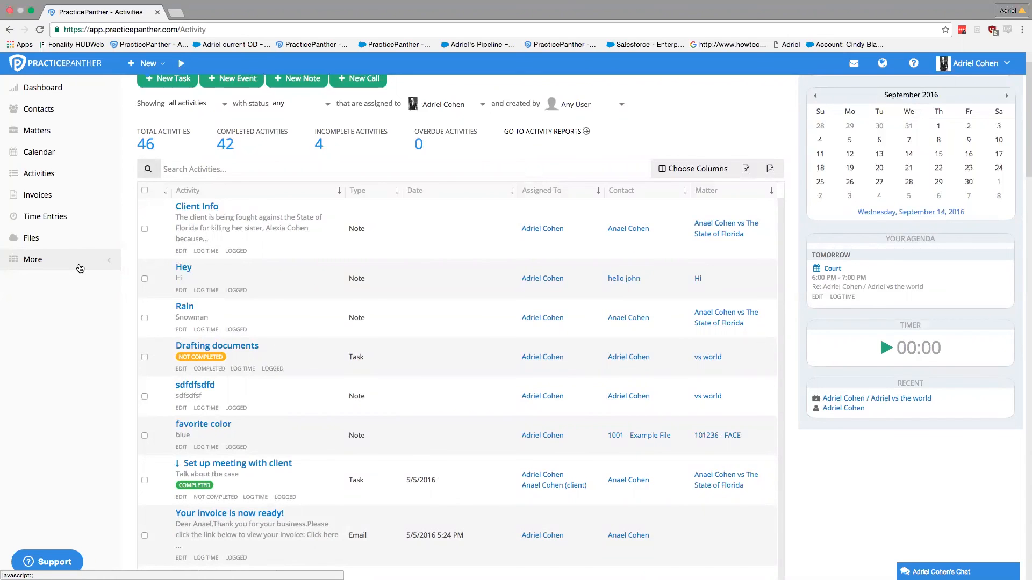
Step: Expand the sidebar's More section to show Payments, Expenses, Workflows, Templates and Reports
left_click(79, 269)
scroll(78, 285, "down", 3)
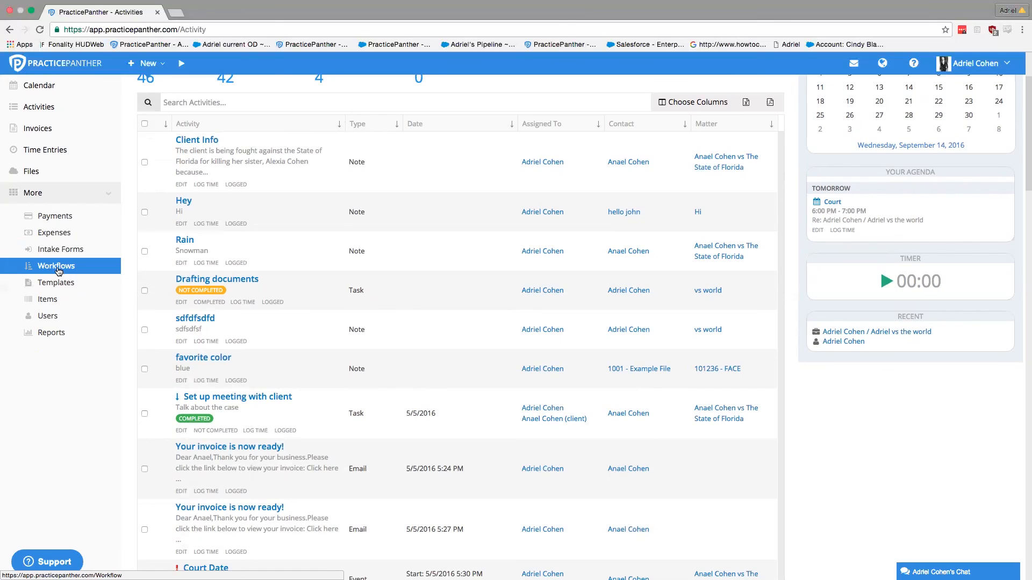
Step: Go to Workflows and play the 'Task/event workflow (2:30)' help video
left_click(59, 269)
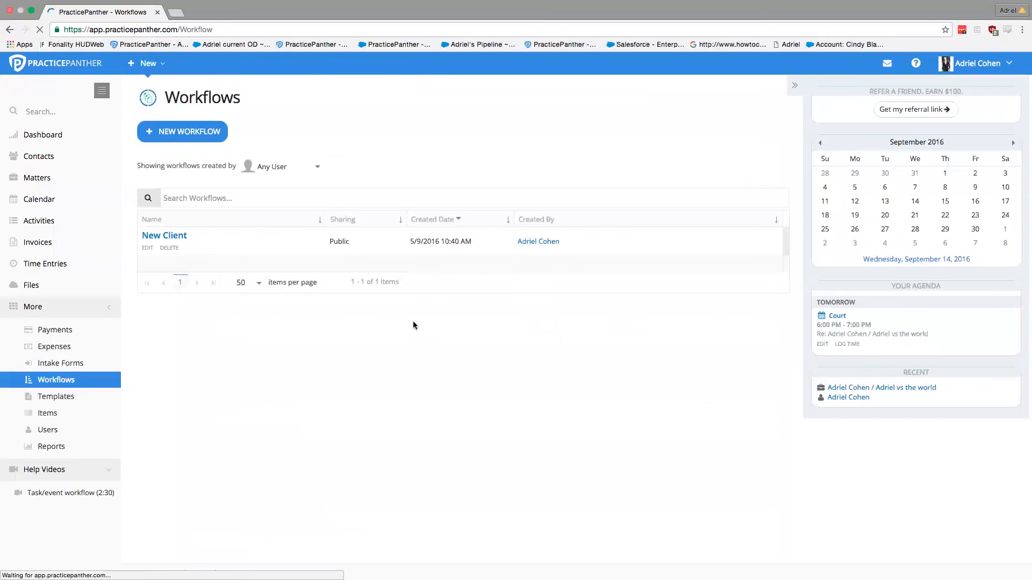
left_click(70, 494)
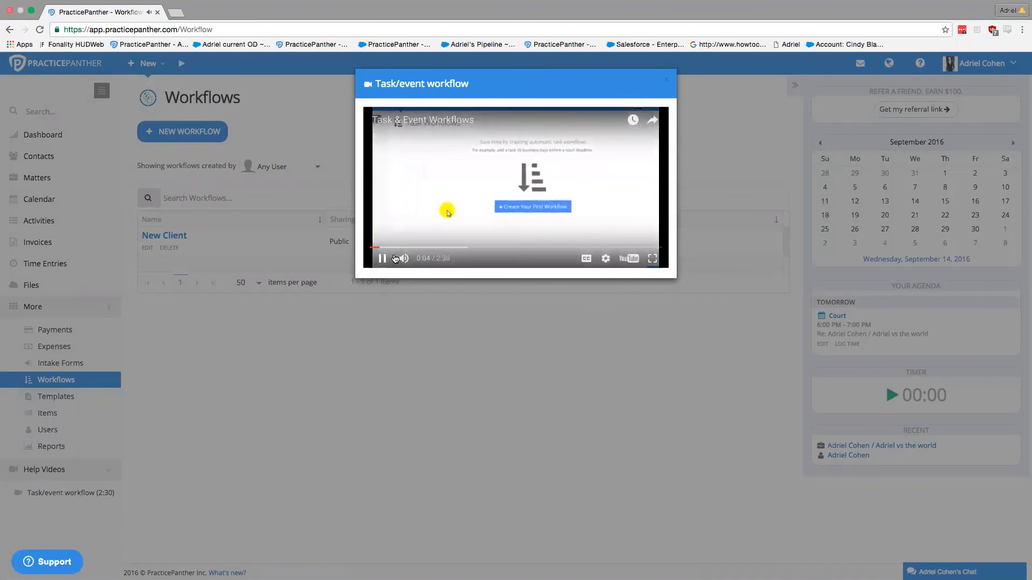
Step: Add a workflow event with the subject 'New Client'
left_click(652, 258)
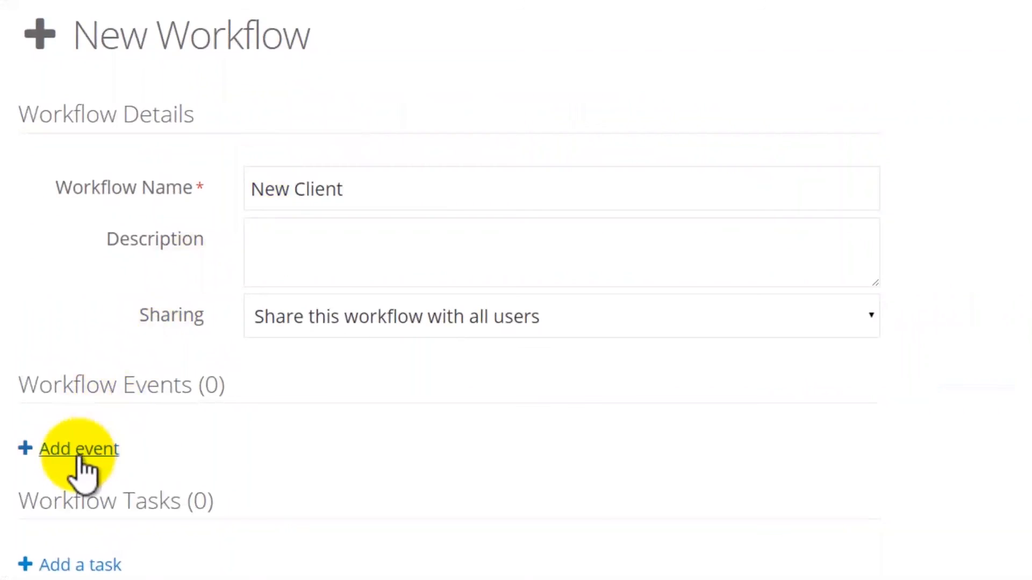
left_click(79, 449)
left_click(331, 246)
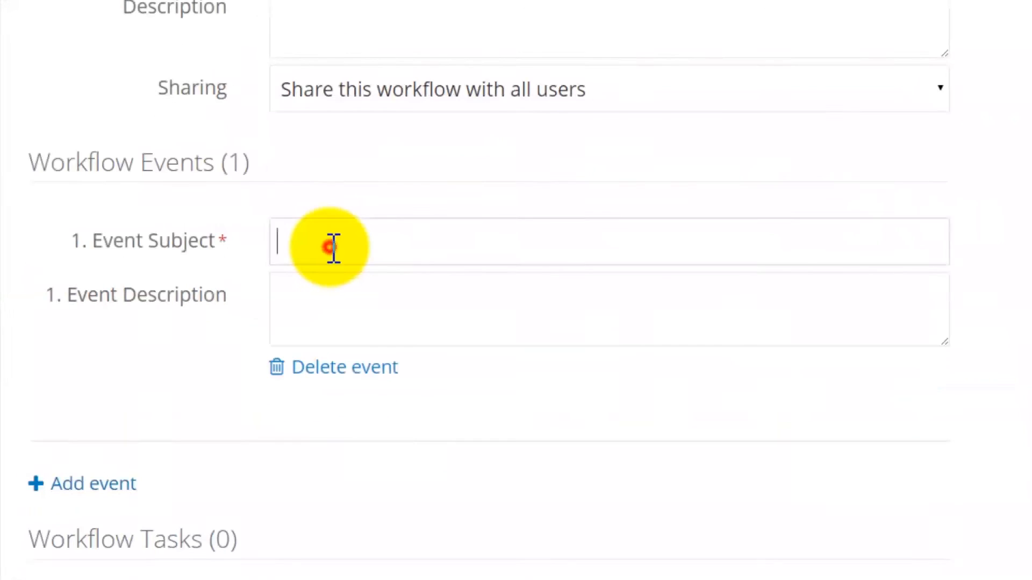
type("New Client")
scroll(33, 218, "down", 3)
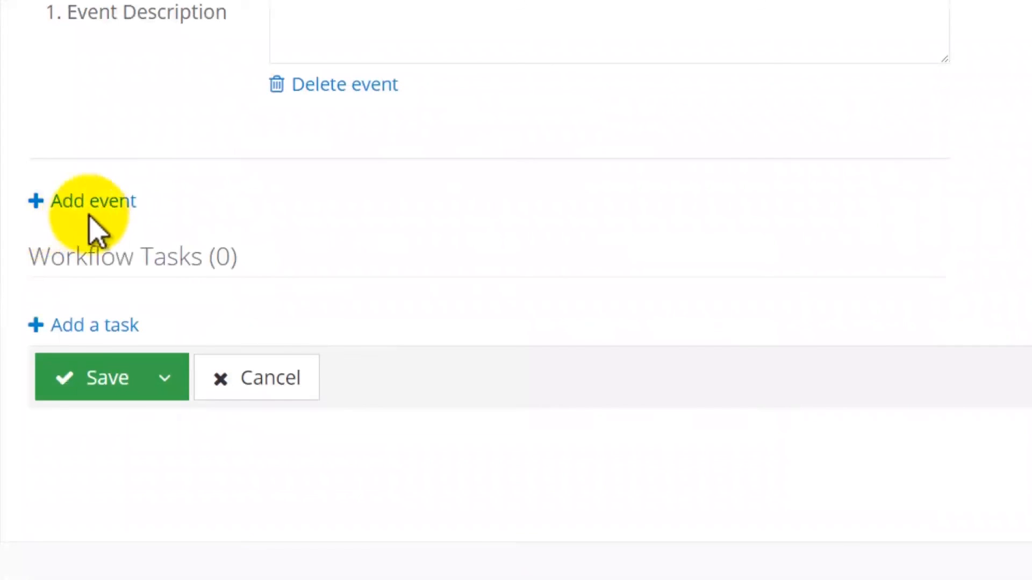
Step: Add a workflow task titled 'Email retainer agreement'
left_click(102, 322)
left_click(334, 342)
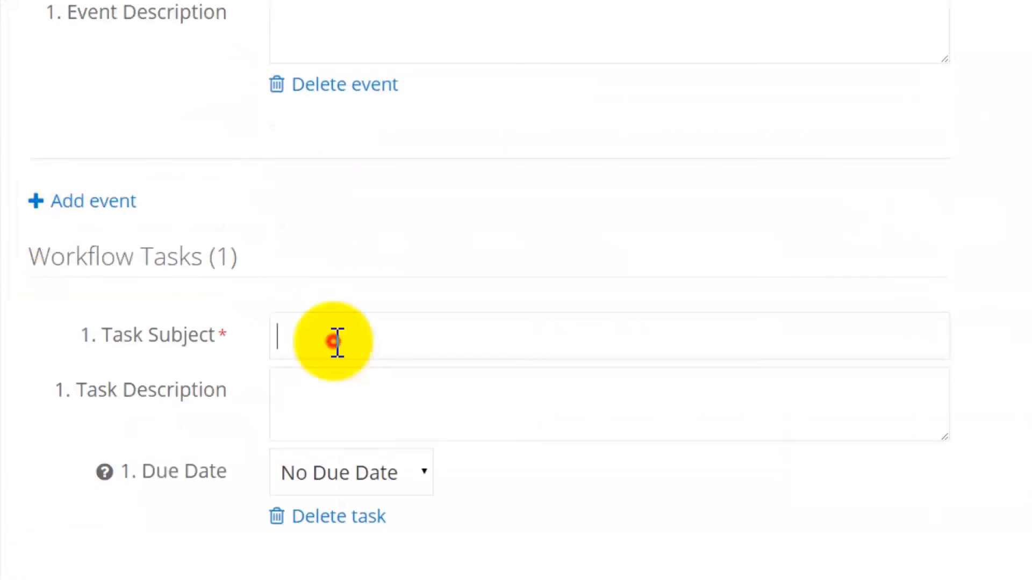
type("Email retainer agreement")
left_click(194, 312)
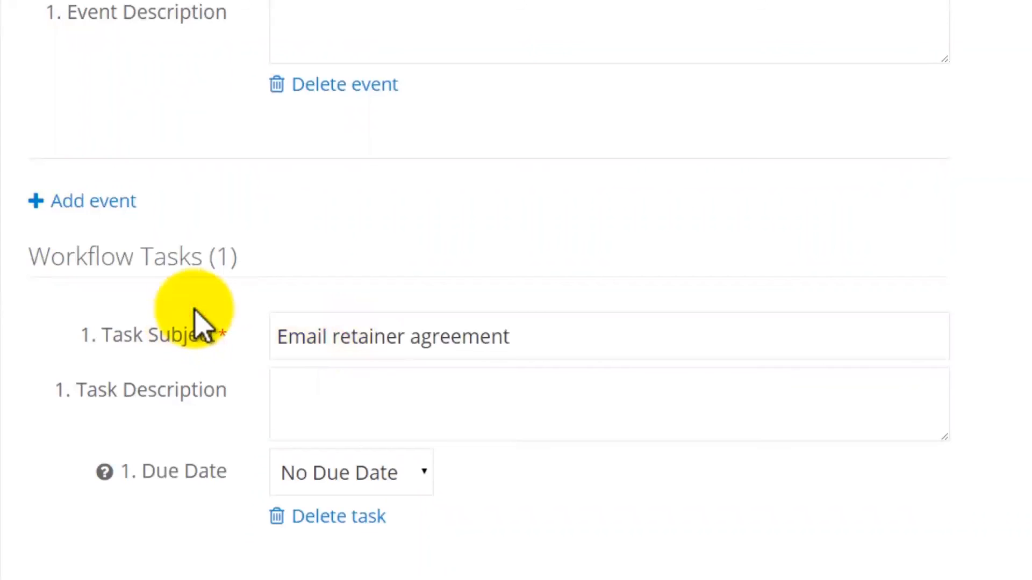
scroll(108, 306, "down", 3)
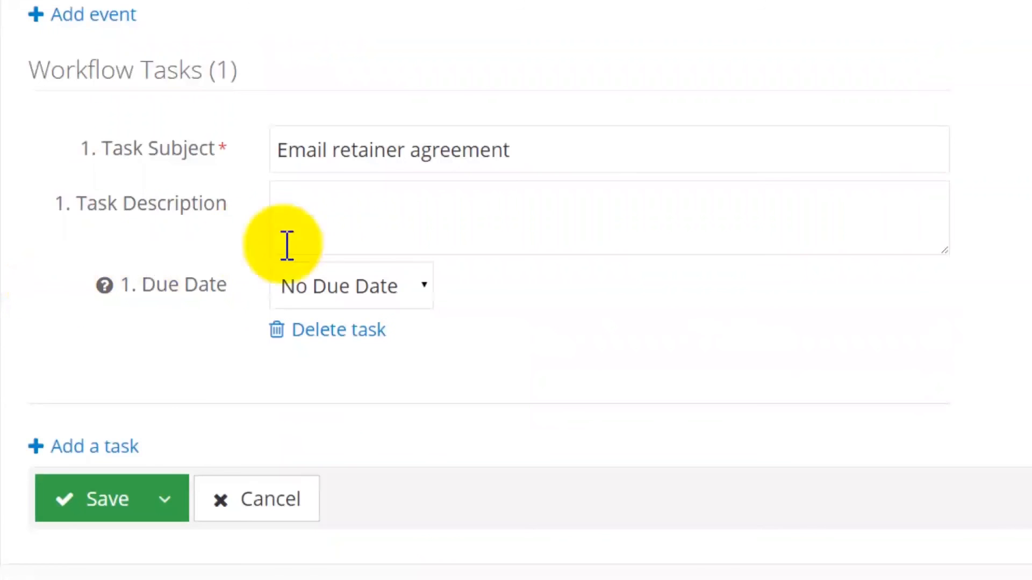
Step: Make the retainer task due automatically in calendar days after the New Client event
left_click(350, 289)
left_click(356, 320)
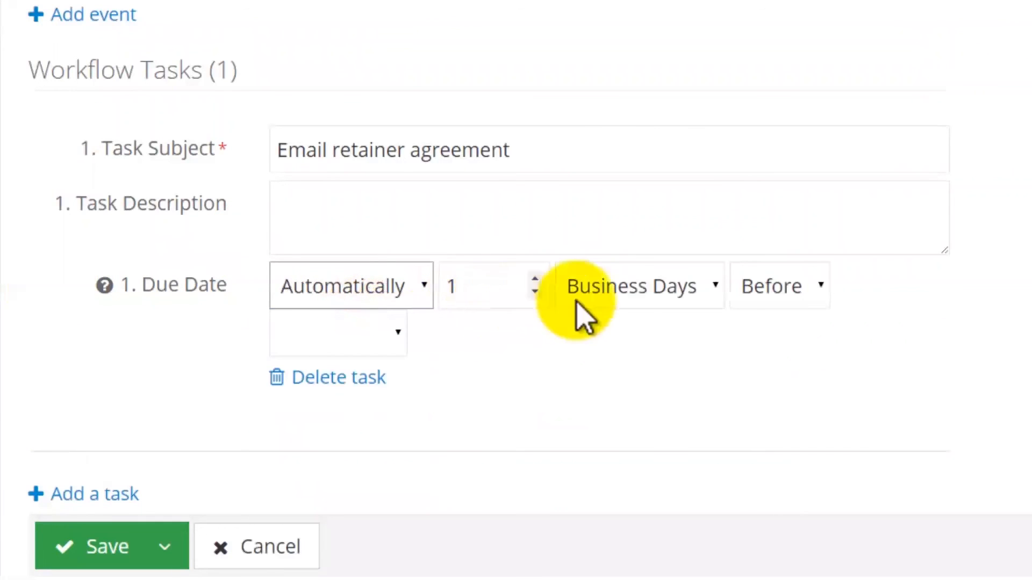
left_click(618, 300)
left_click(618, 322)
left_click(771, 301)
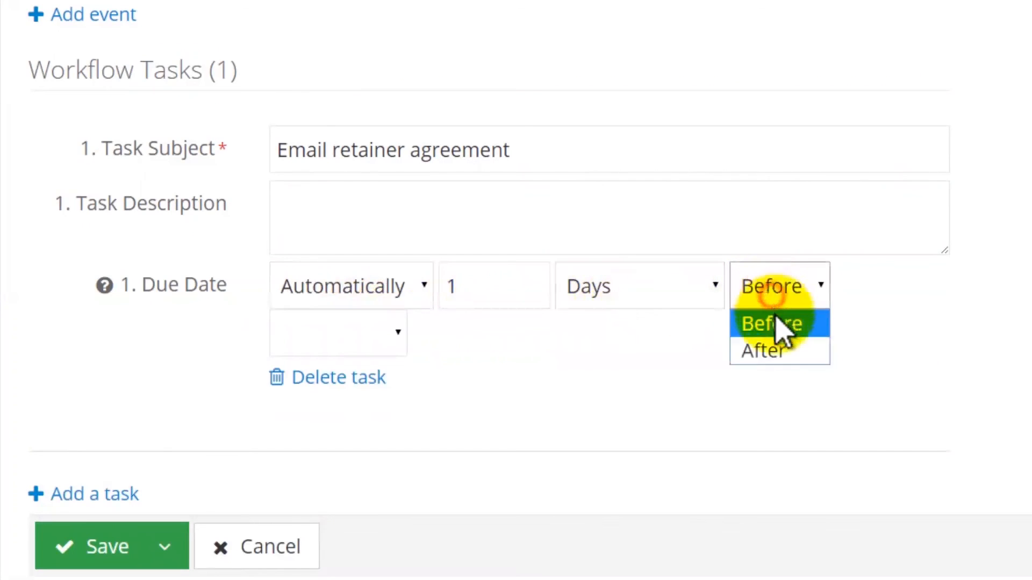
left_click(763, 351)
left_click(355, 323)
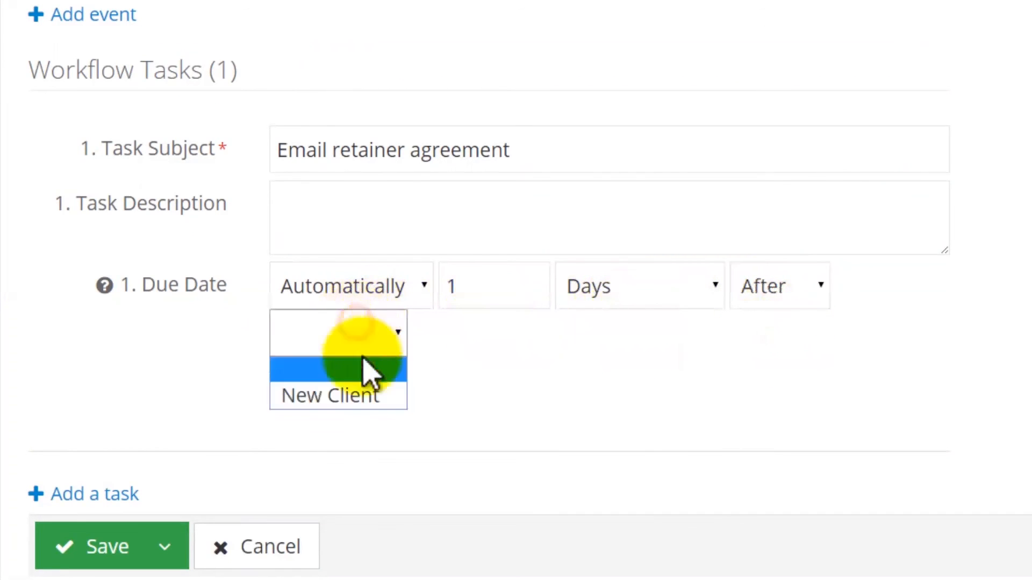
left_click(360, 386)
left_click(549, 383)
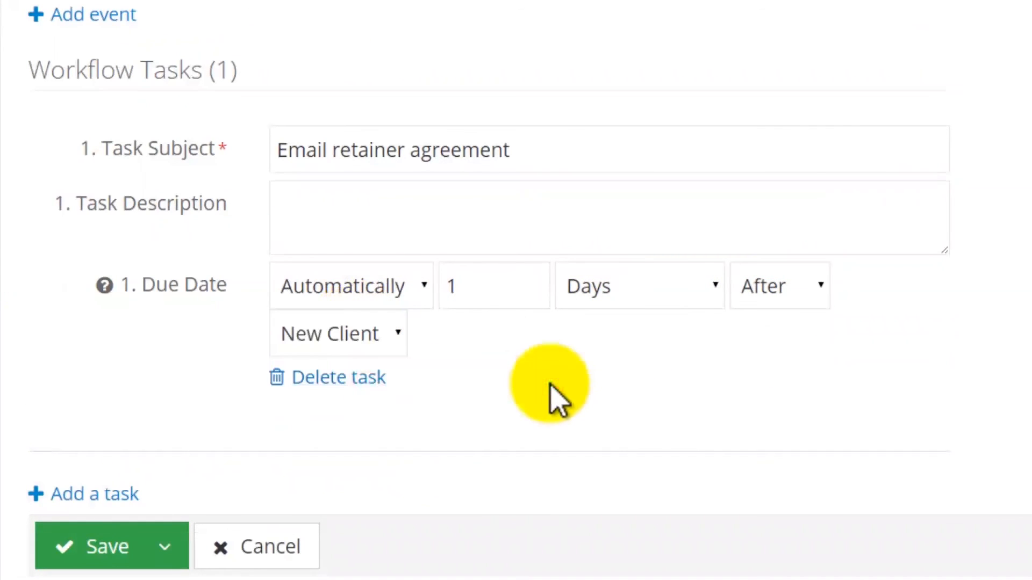
scroll(551, 386, "down", 1)
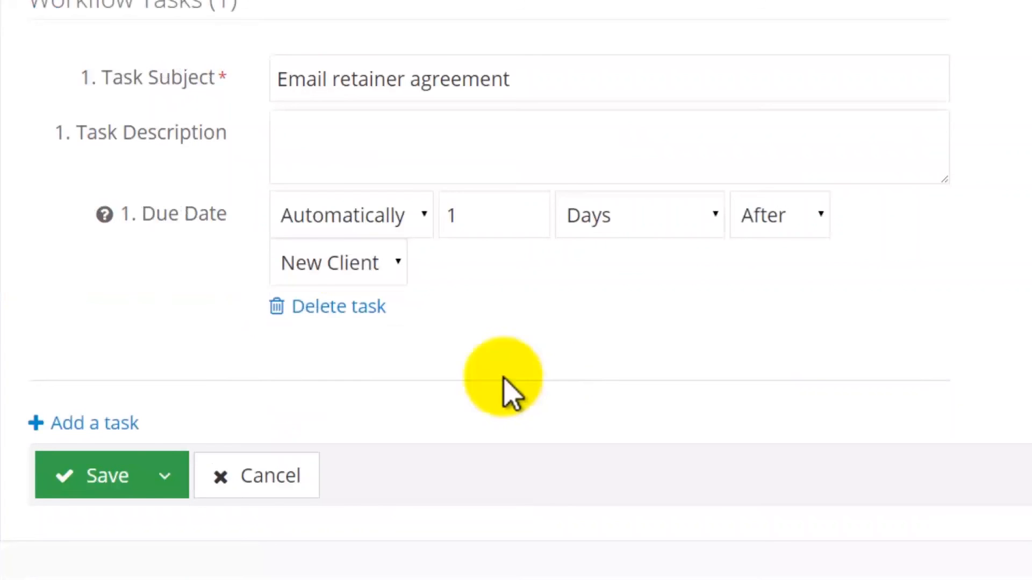
Step: Add a second task titled 'Email opposing counsel'
left_click(115, 418)
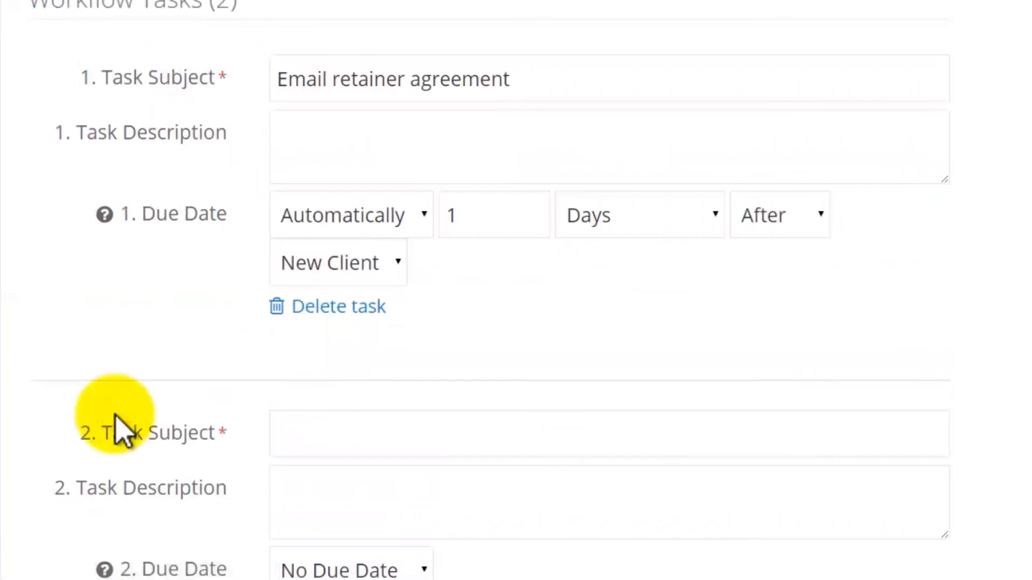
scroll(124, 430, "down", 3)
left_click(357, 237)
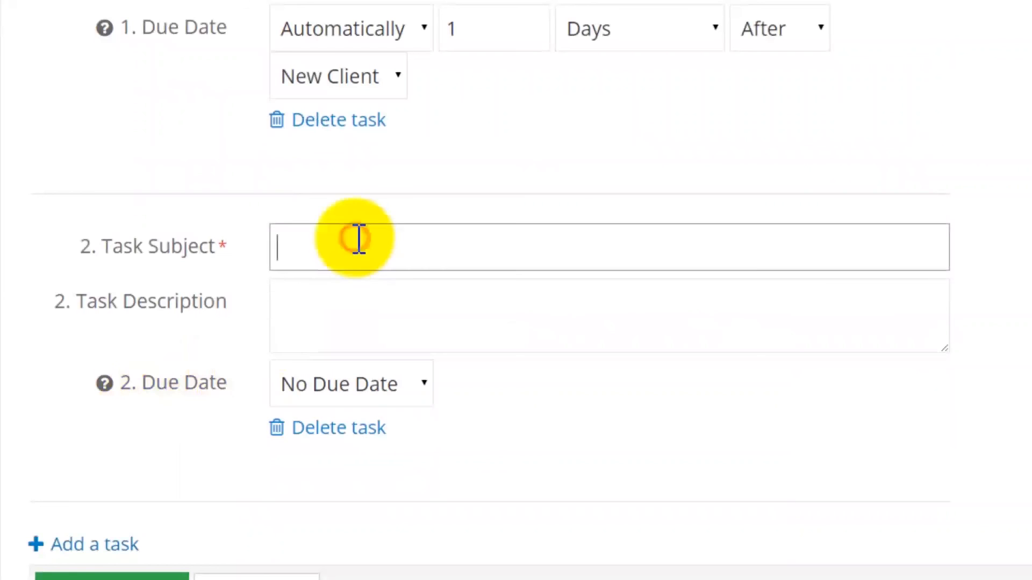
type("Email opposing counsel")
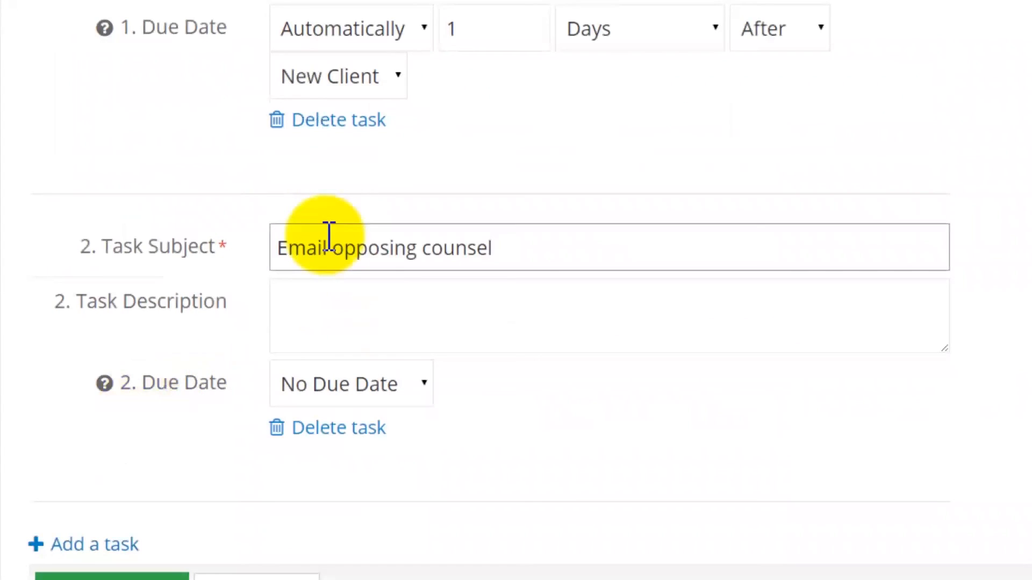
Step: Make 'Email opposing counsel' due automatically 5 days after the New Client event
left_click(348, 385)
left_click(344, 422)
double_click(480, 391)
type("5")
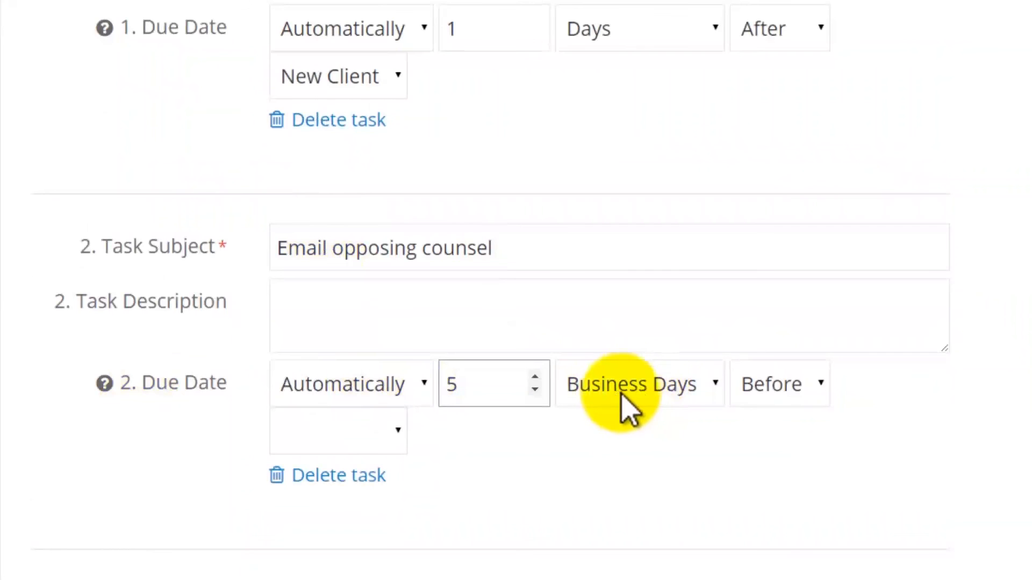
left_click(780, 401)
left_click(777, 449)
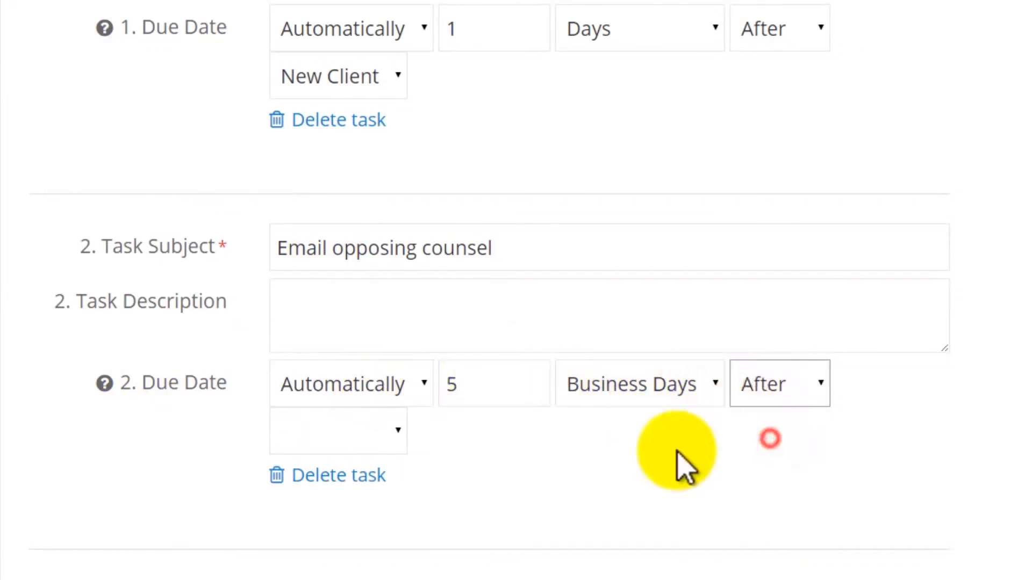
left_click(357, 435)
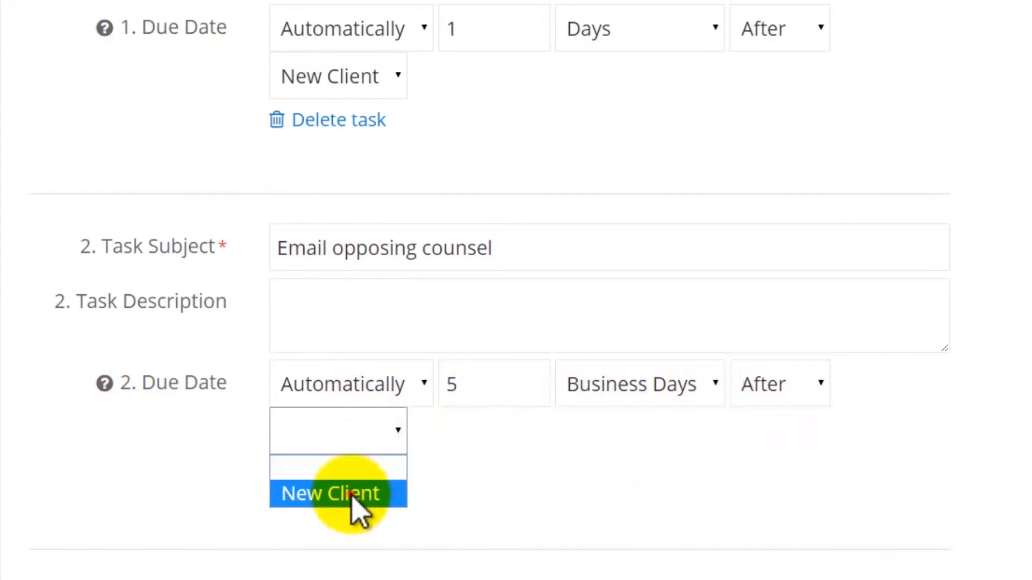
left_click(351, 495)
left_click(511, 476)
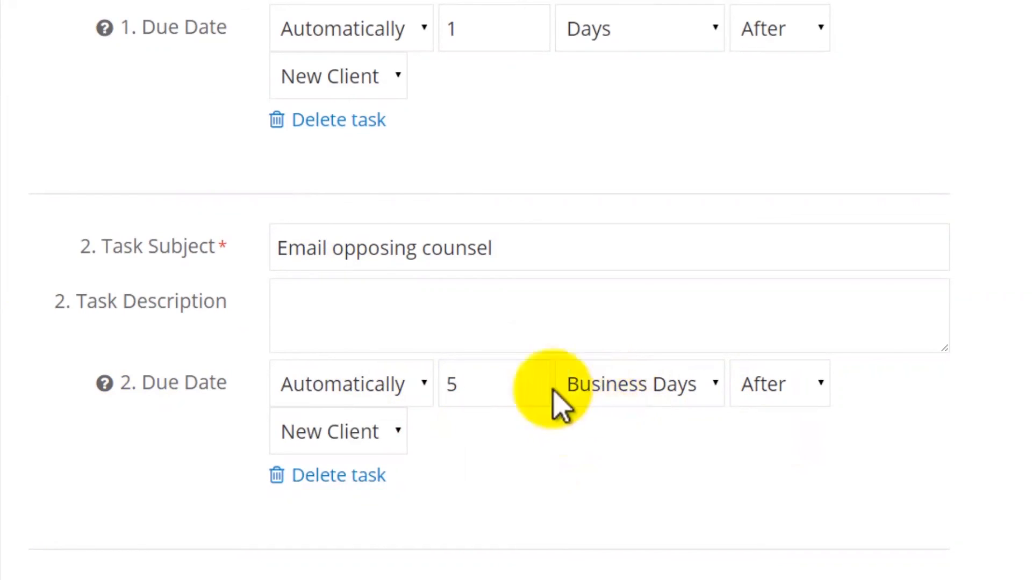
scroll(315, 342, "down", 3)
Step: Save the workflow and open the Assault with a deadly weapon matter via search
left_click(120, 474)
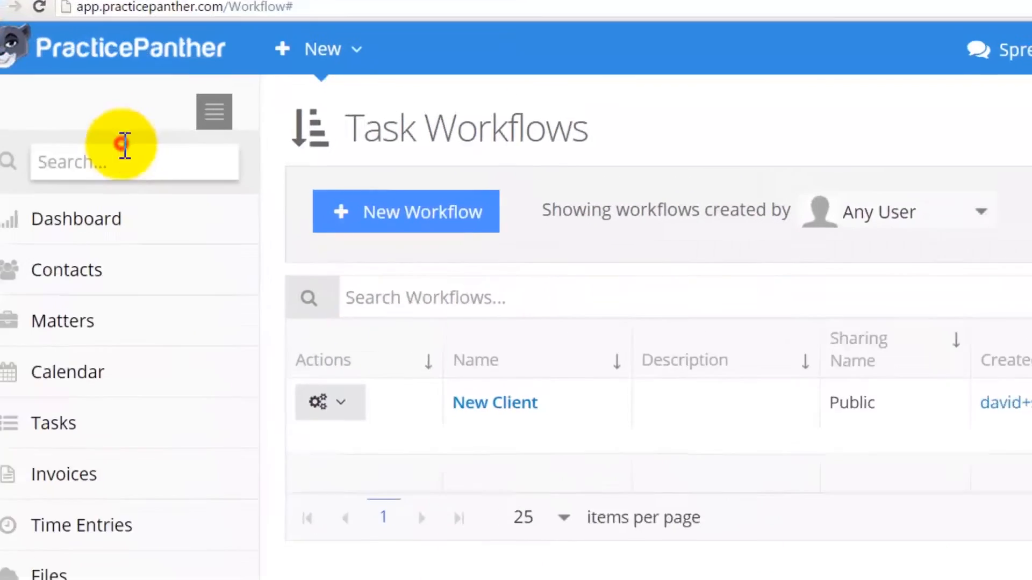
left_click(124, 146)
type("Assault")
left_click(145, 239)
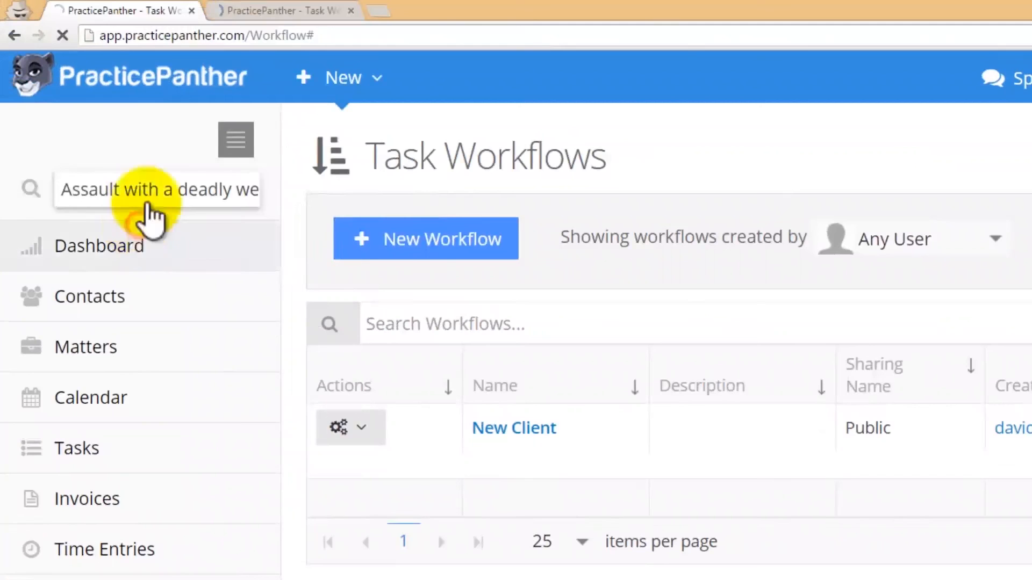
left_click(350, 11)
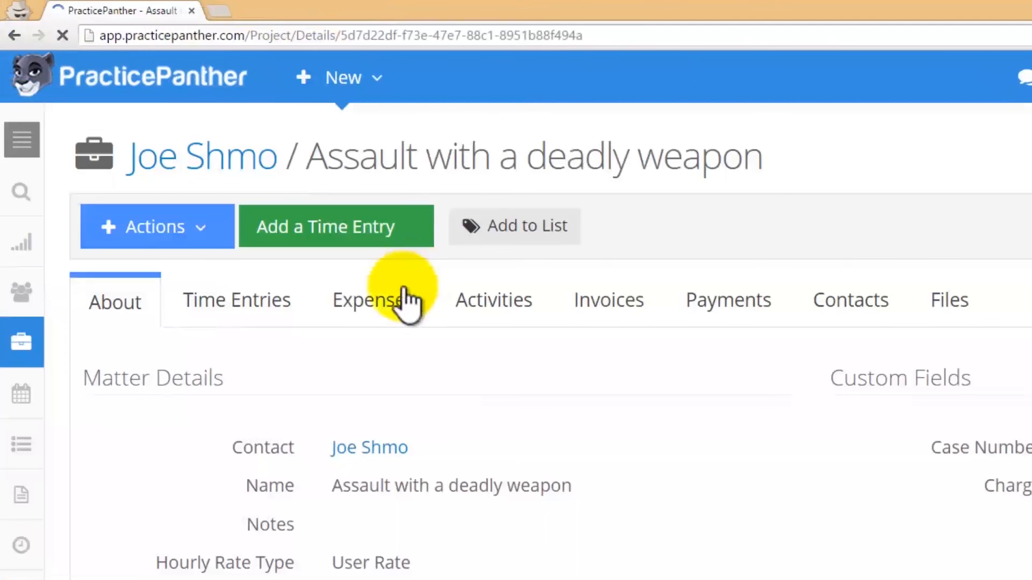
Step: Apply the New Client workflow to the matter from its Actions menu
left_click(181, 241)
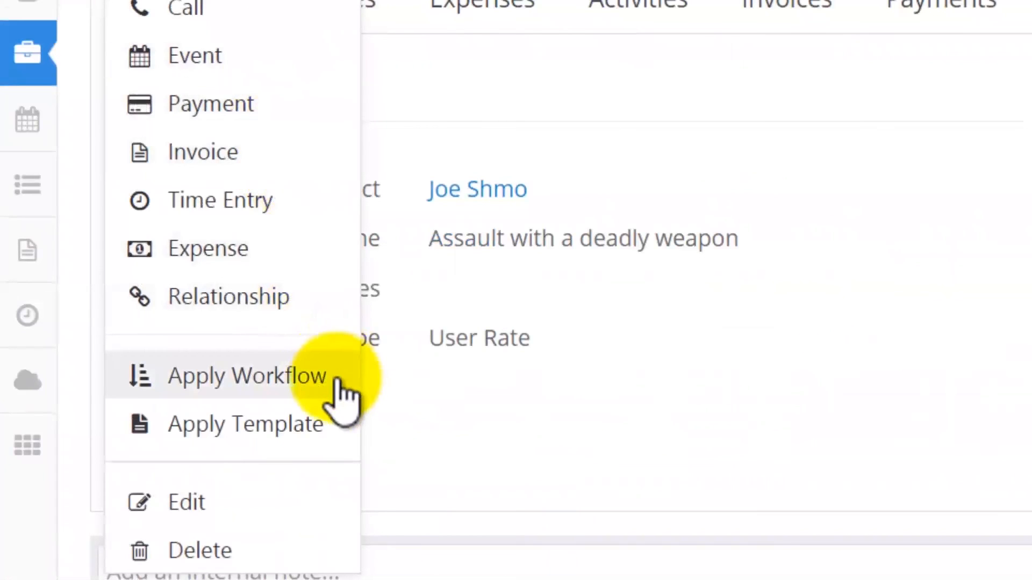
left_click(339, 395)
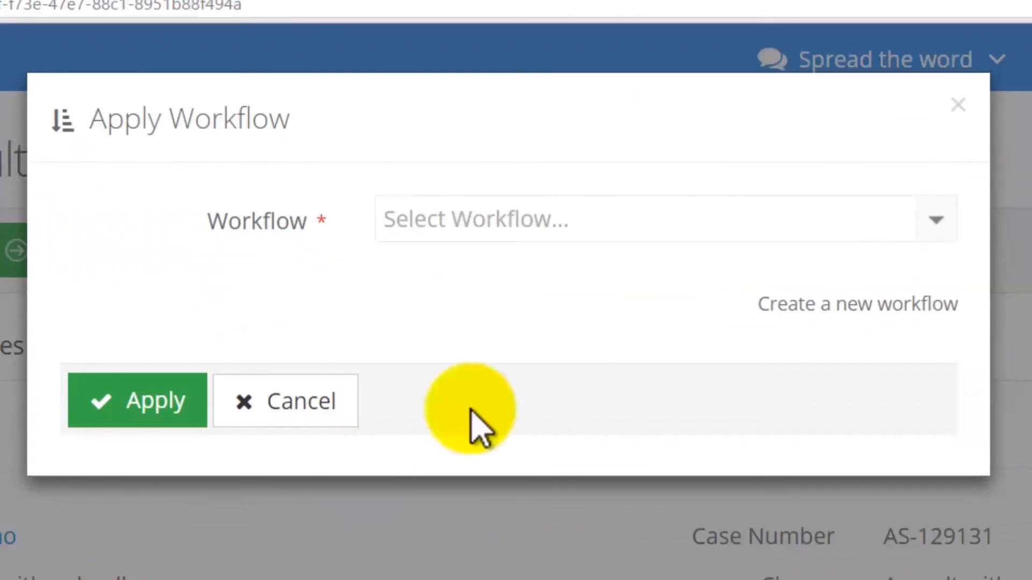
left_click(929, 220)
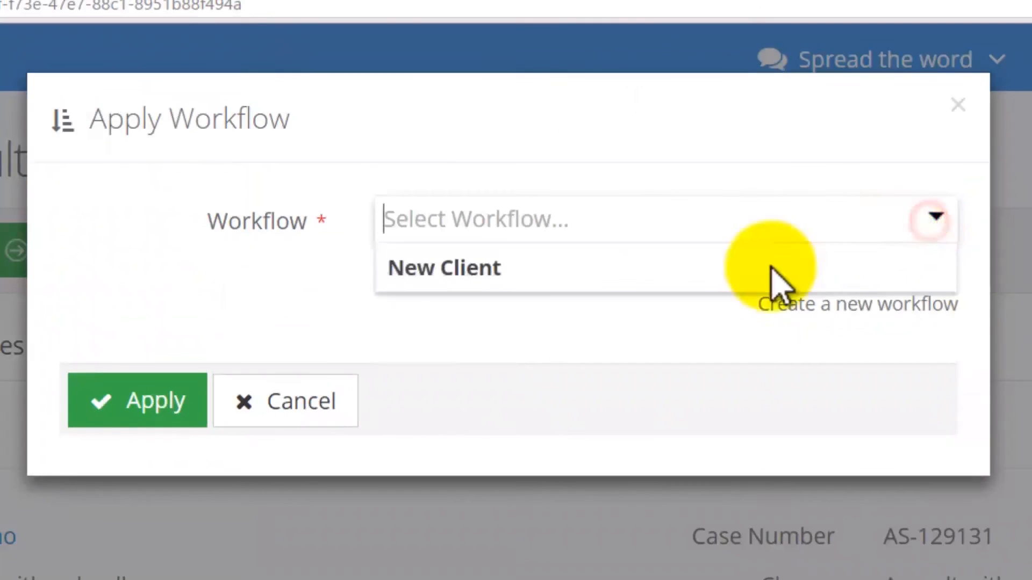
left_click(733, 277)
left_click(160, 411)
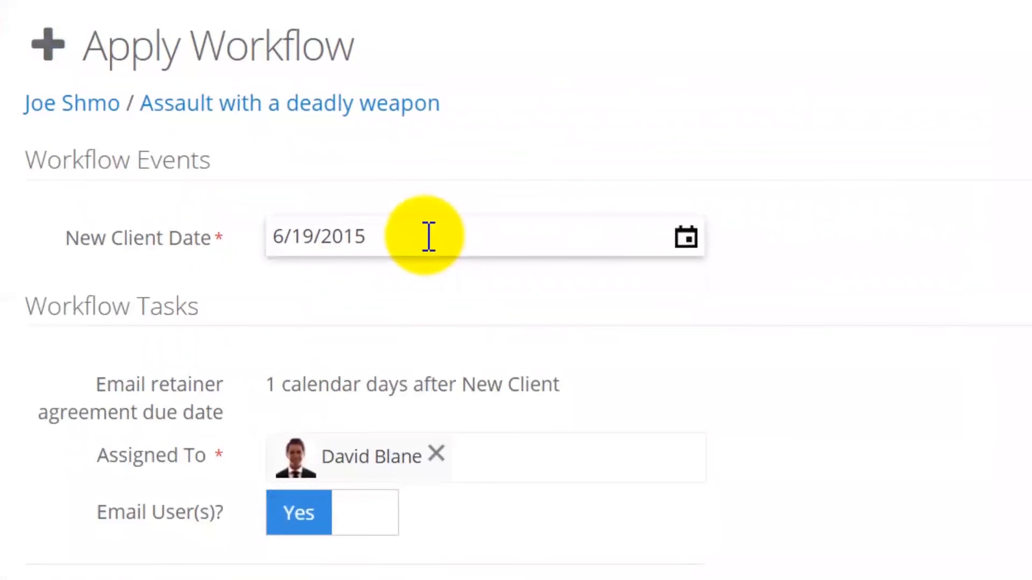
Step: Keep the 6/19/2015 event date and save the workflow's event and tasks
left_click(428, 236)
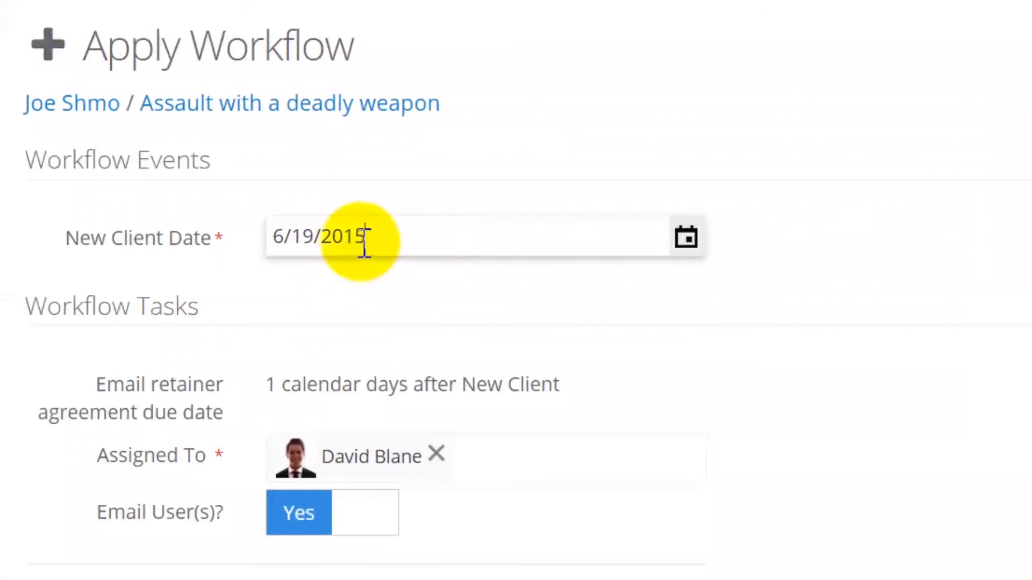
left_click(352, 284)
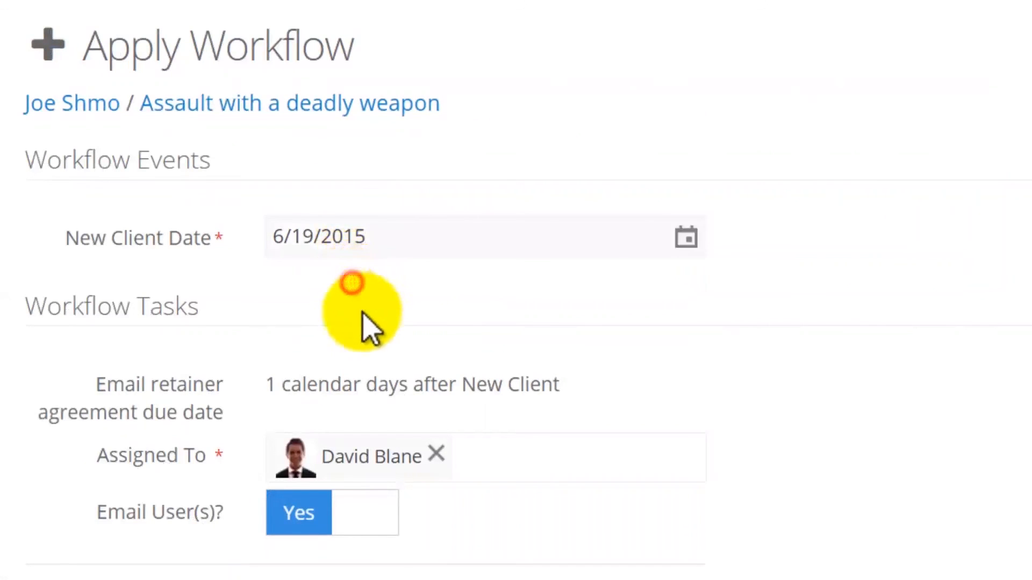
scroll(334, 395, "down", 3)
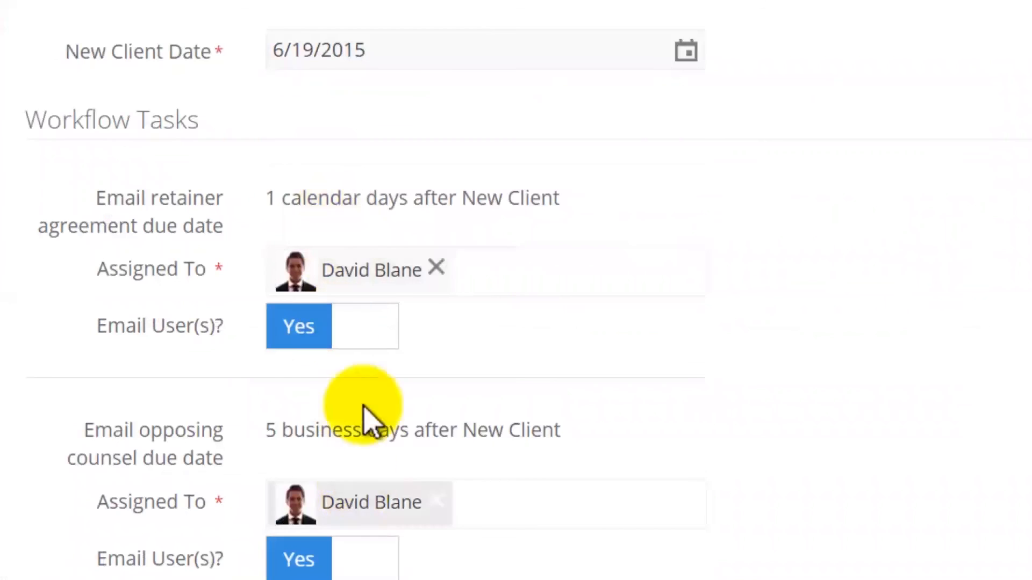
left_click(498, 266)
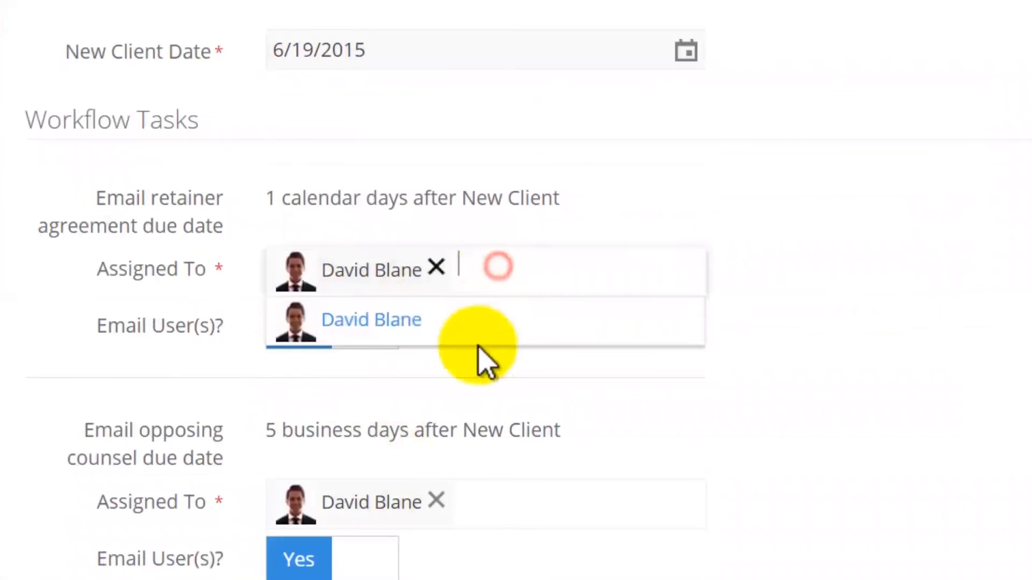
left_click(483, 374)
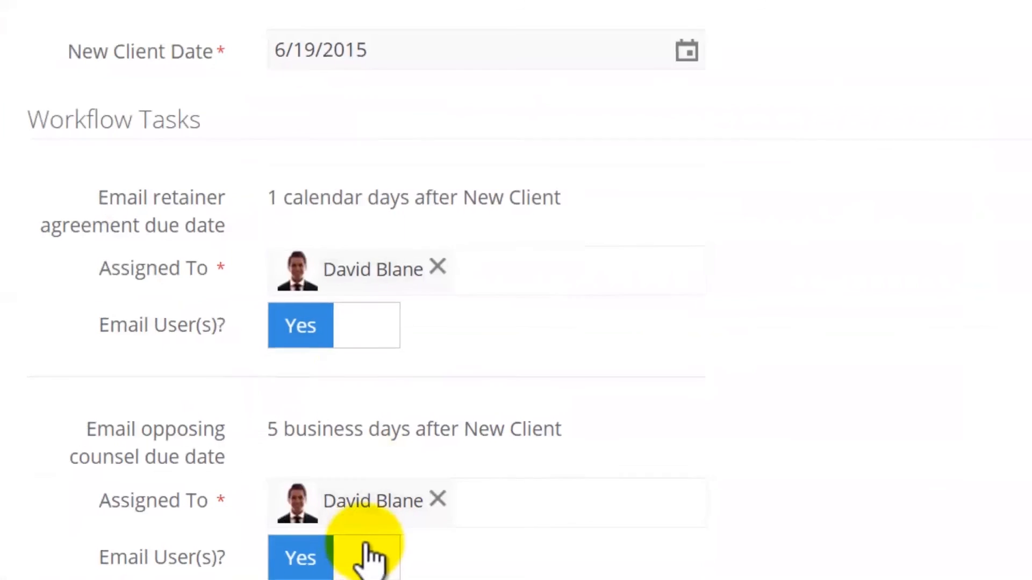
left_click(195, 578)
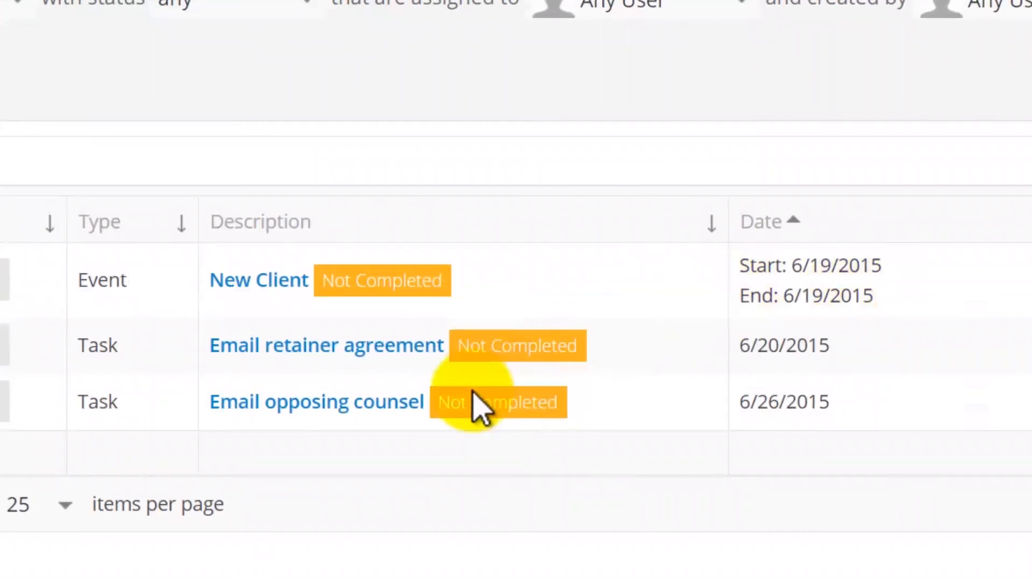
left_click_drag(852, 345, 738, 347)
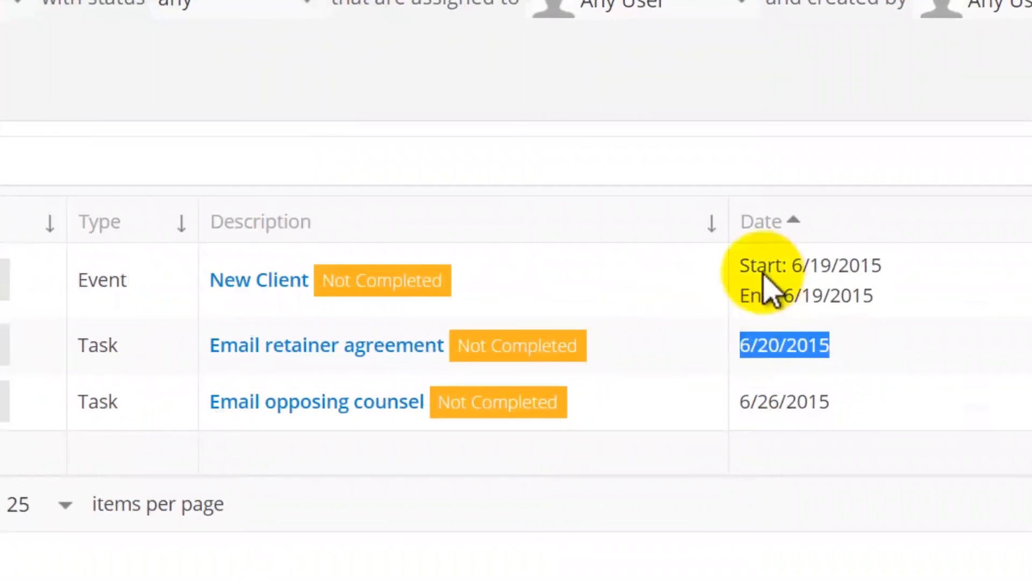
left_click_drag(853, 401, 741, 410)
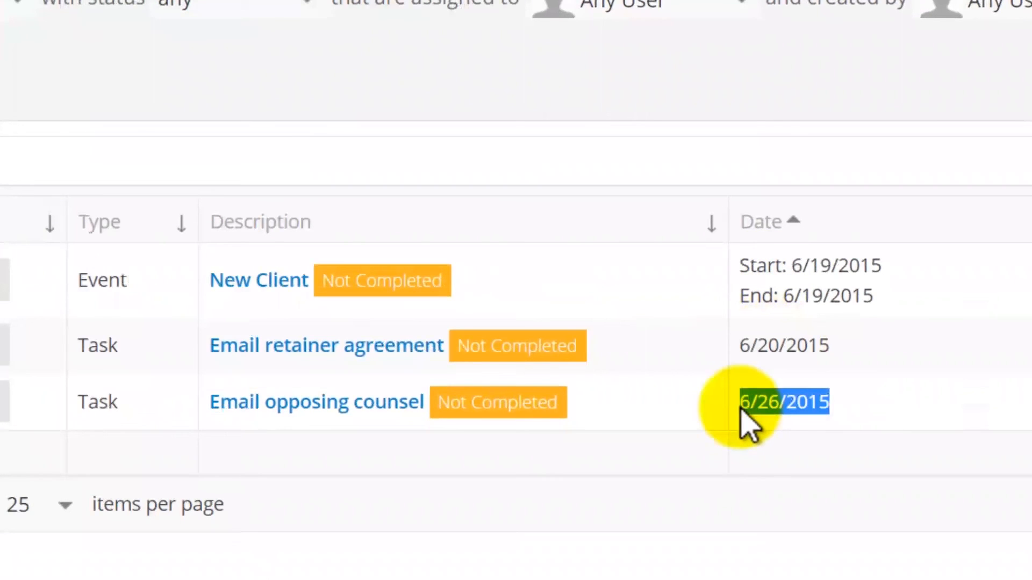
left_click(788, 277)
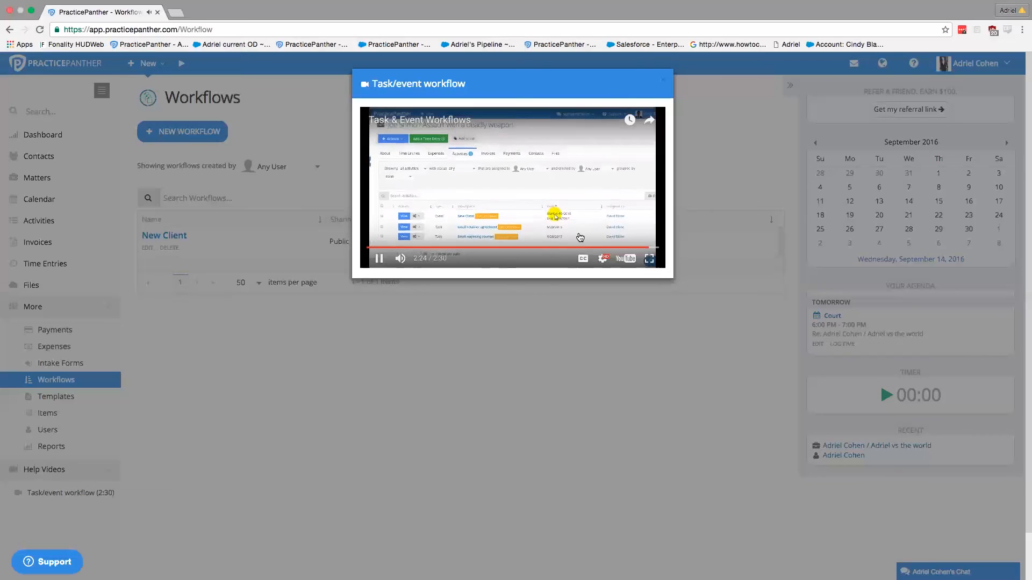
Step: Close the Task/event workflow video to reveal the public New Client workflow
left_click(662, 81)
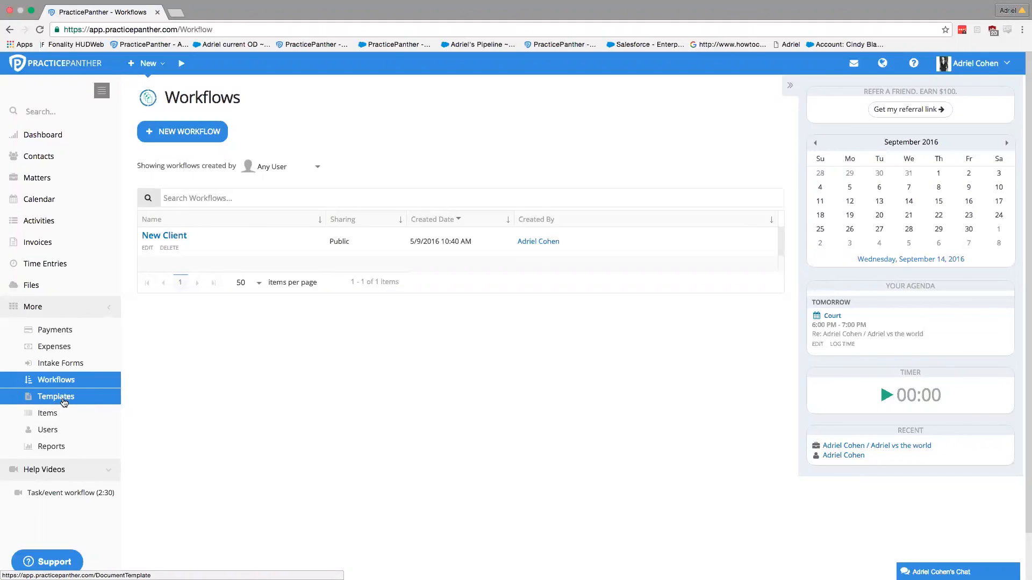
Step: View Document Templates (New Client Form, Engagement template and fee arrangement), then navigate toward Contacts
left_click(53, 400)
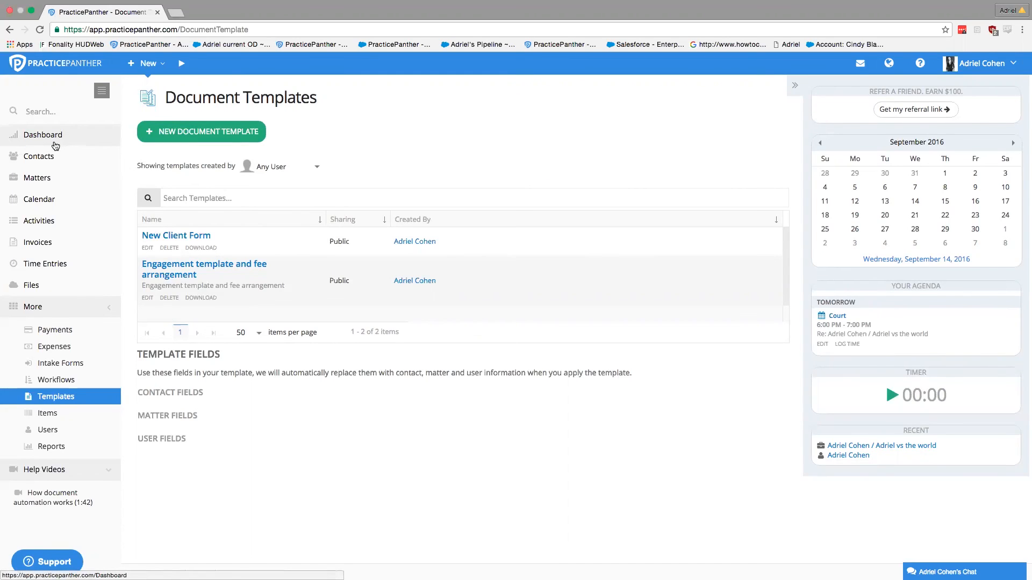
left_click(53, 157)
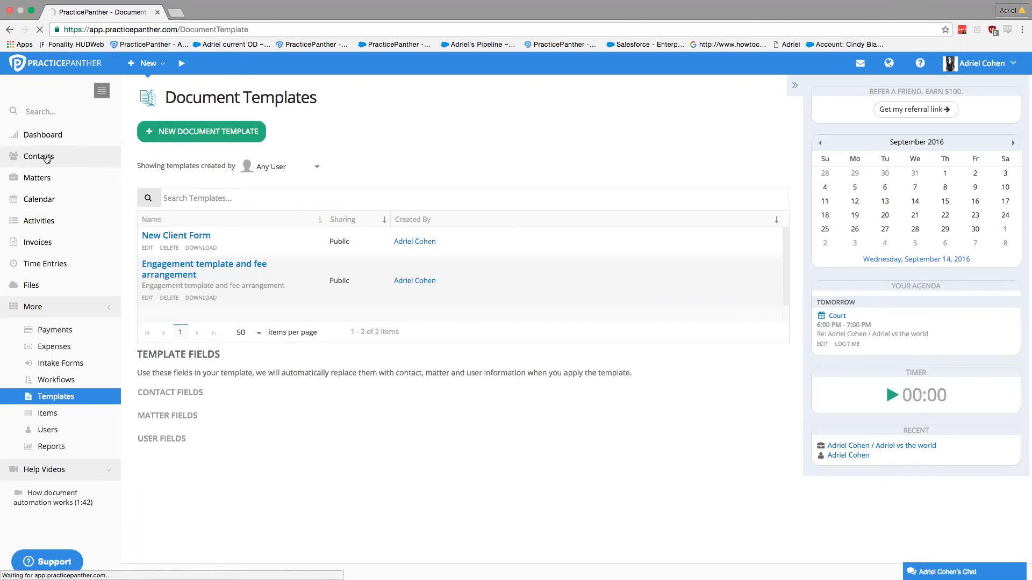
left_click(48, 157)
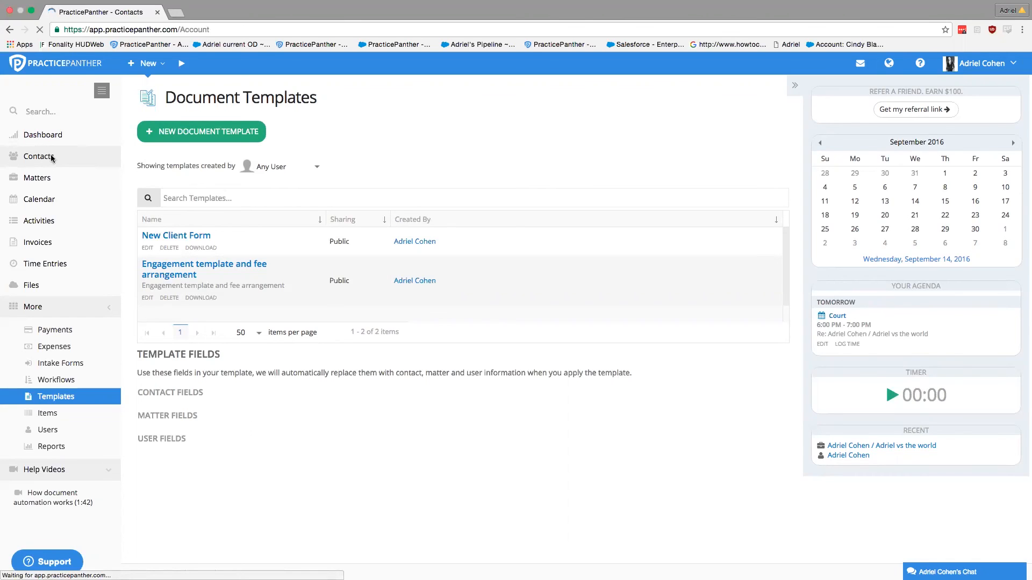
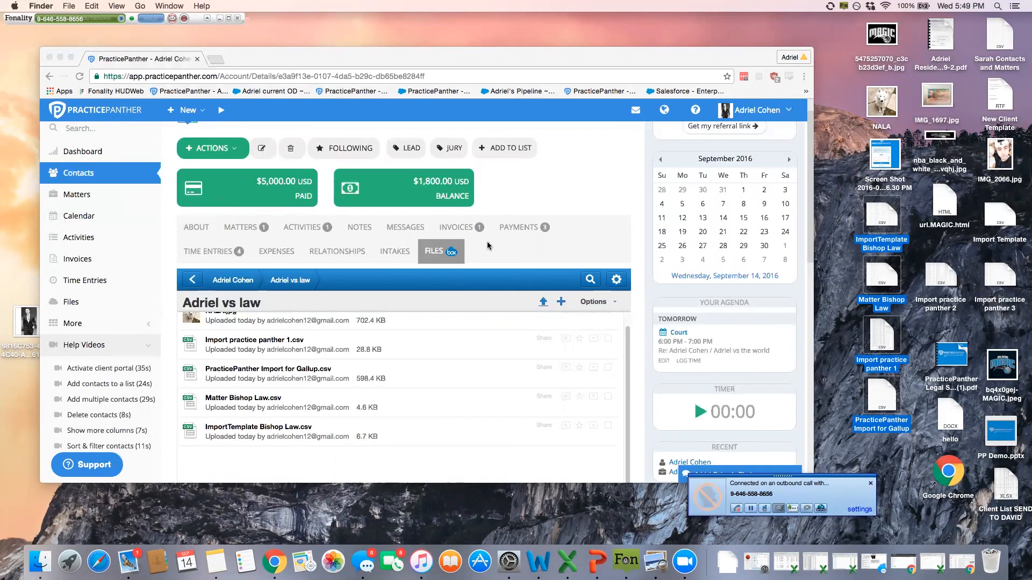
Step: Scroll the contact's Box file list up so NALA.jpg appears at the top
scroll(311, 371, "up", 1)
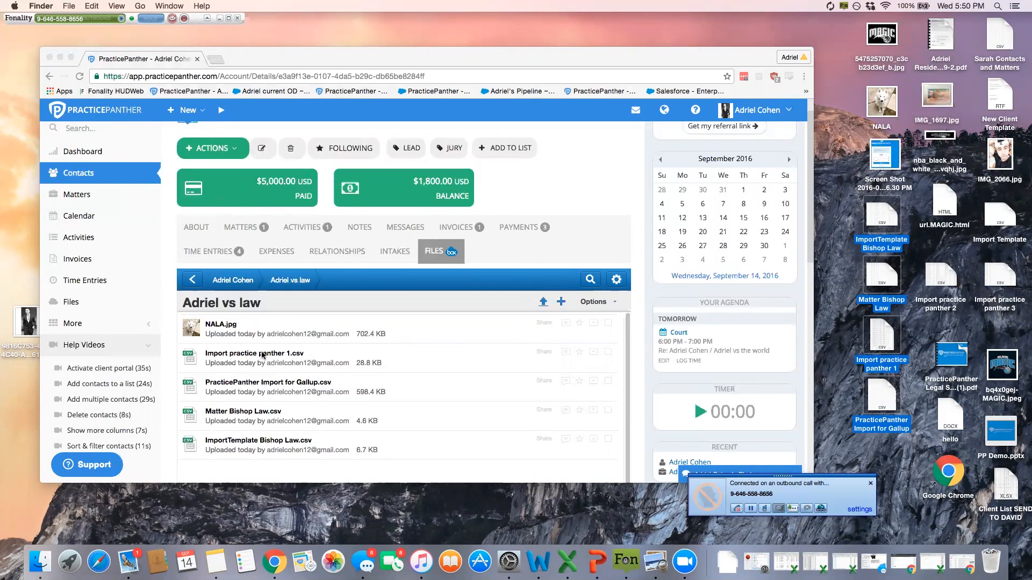
Step: Post the comment 'What do you think' on NALA.jpg, then close its preview
left_click(220, 327)
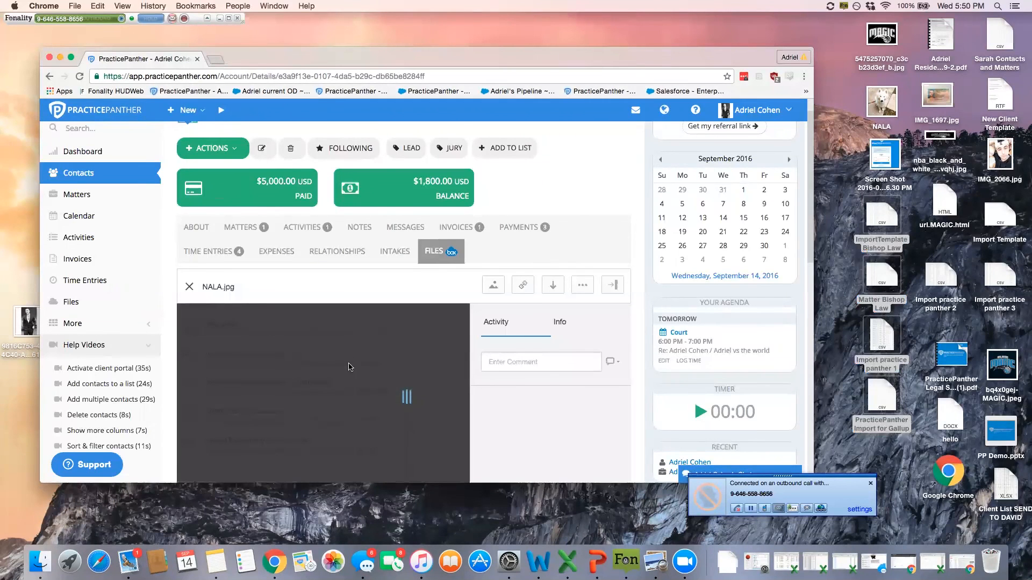
left_click(494, 360)
type("What do you tihnk")
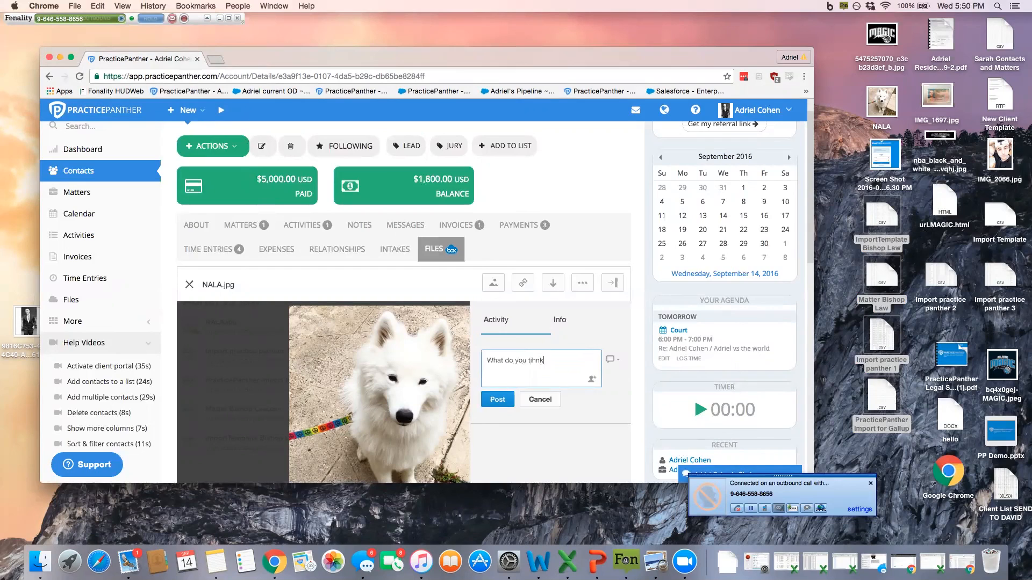
key("BackSpace")
key("BackSpace")
key("BackSpace")
key("BackSpace")
type("hink")
left_click(497, 401)
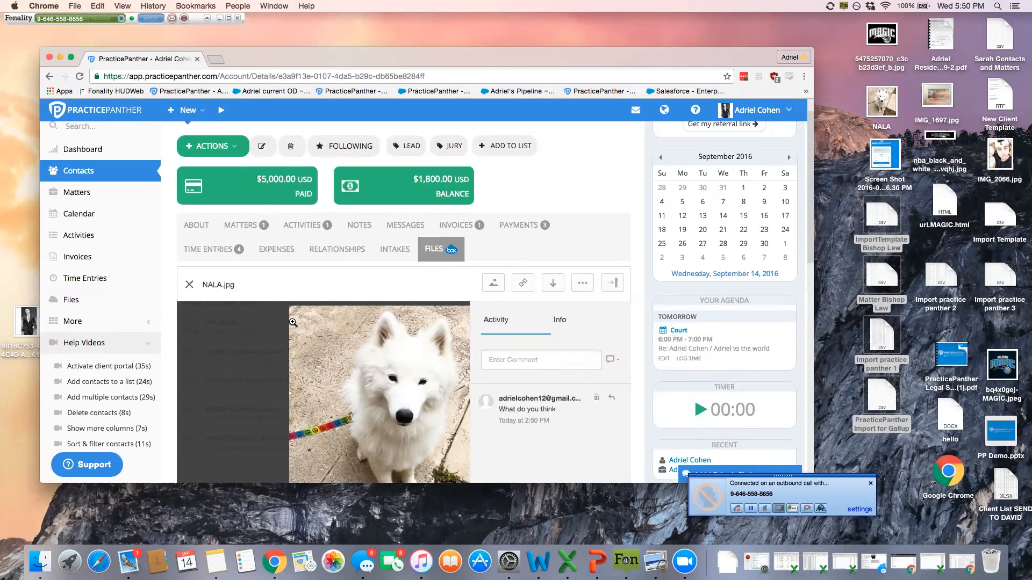
left_click(189, 285)
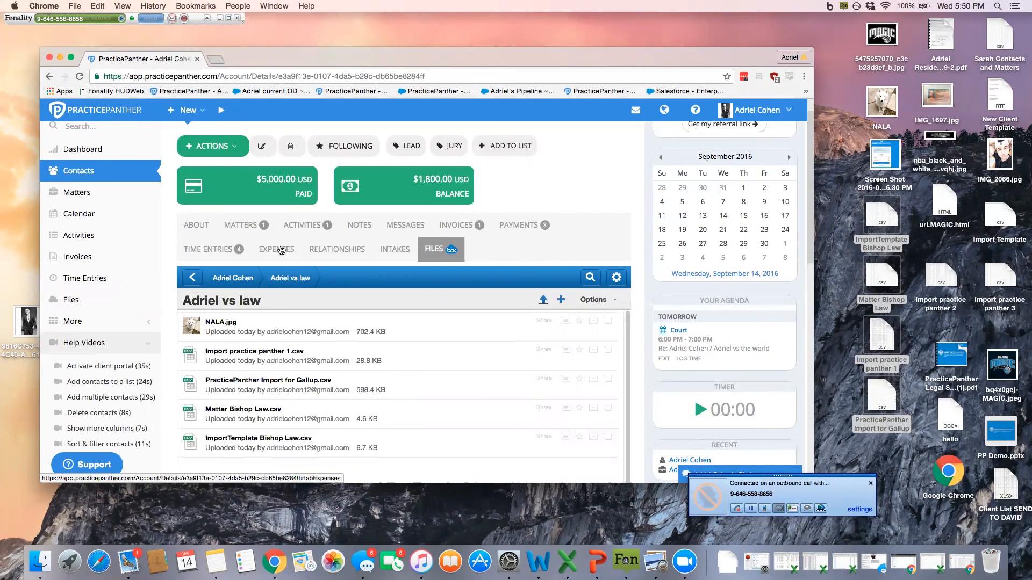
Step: Open the contact's Adriel vs the world matter and show its Box files section
left_click(244, 226)
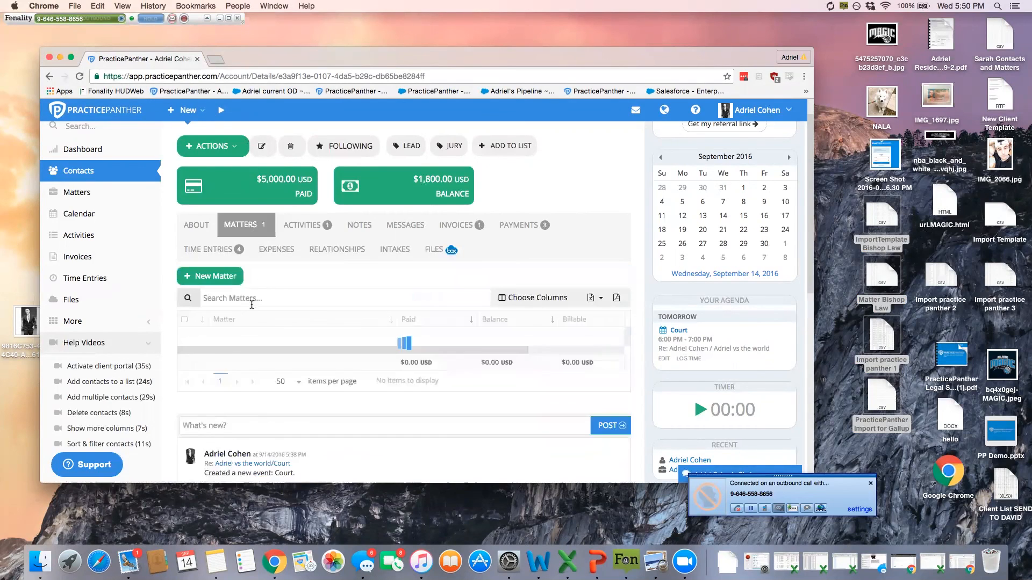
left_click(241, 342)
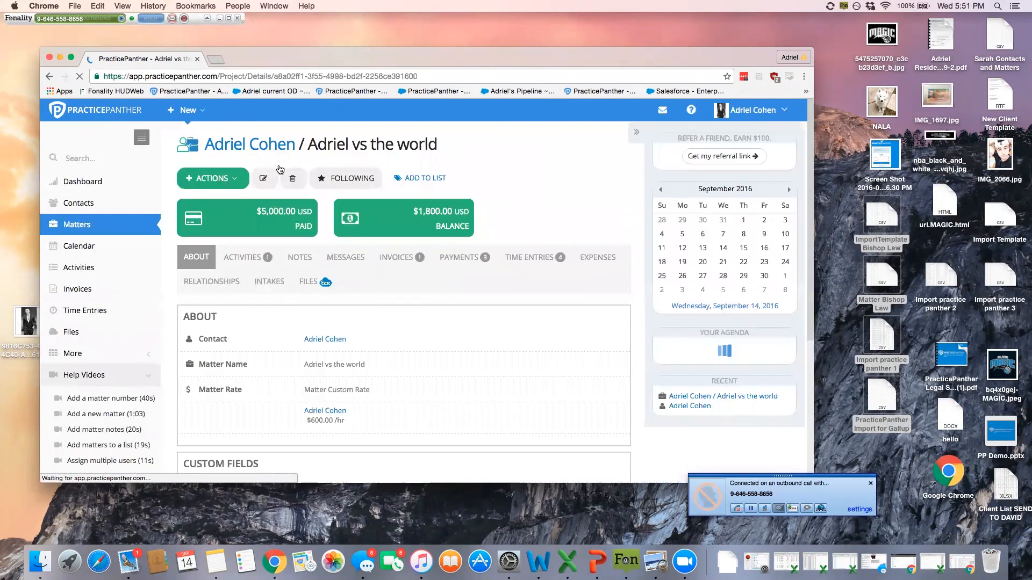
left_click(313, 283)
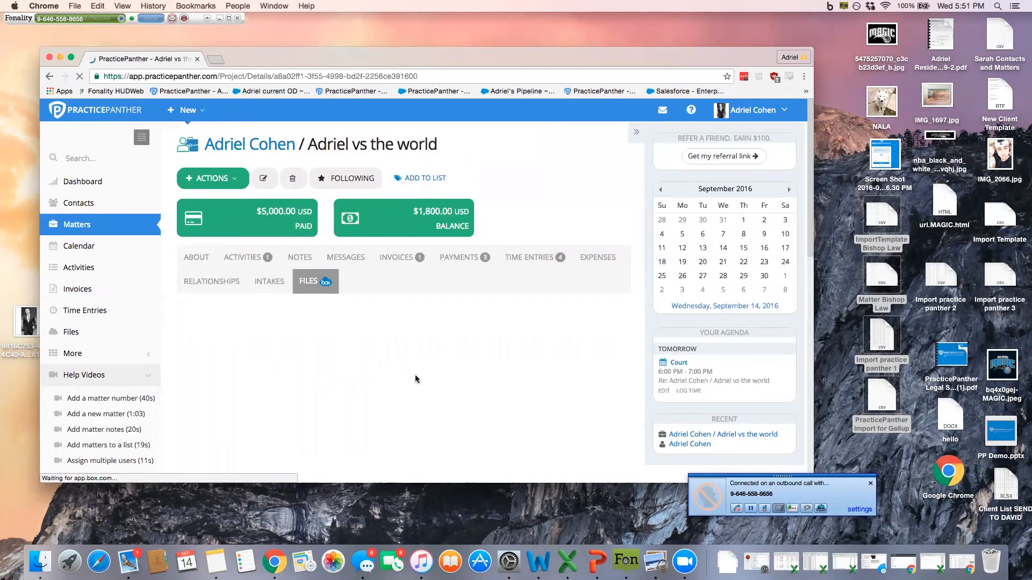
scroll(419, 371, "down", 2)
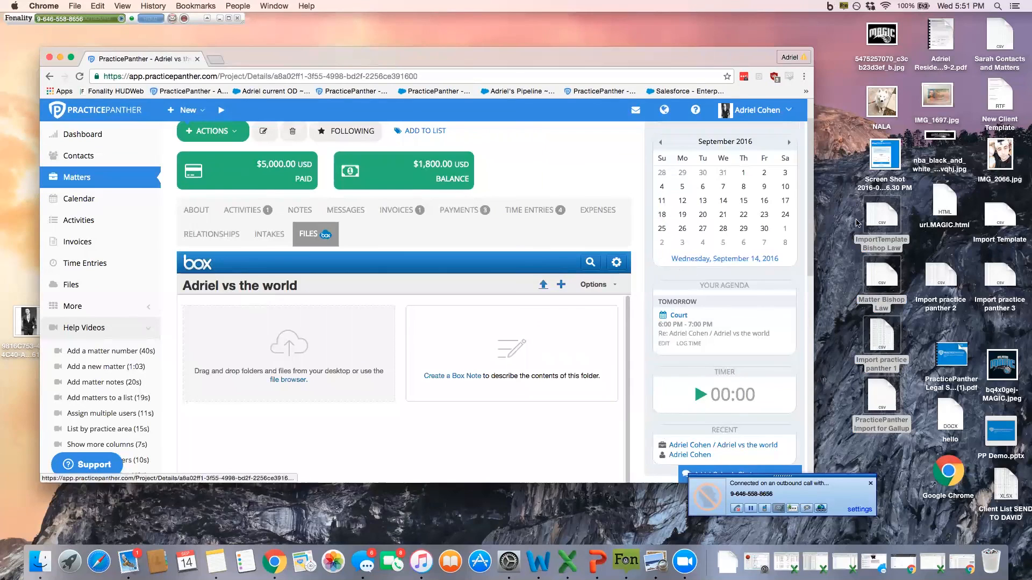
left_click_drag(881, 35, 352, 345)
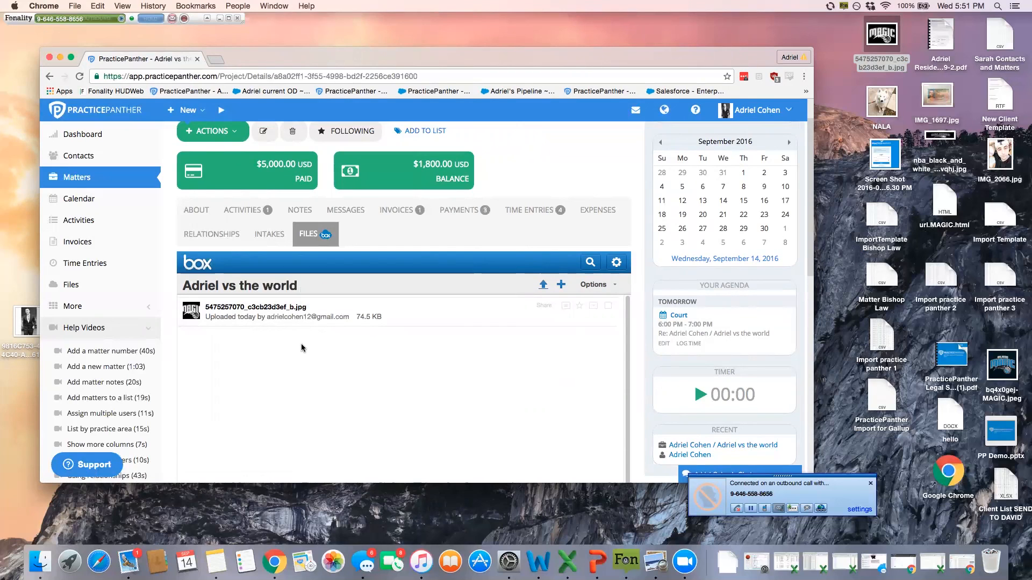
scroll(305, 328, "up", 1)
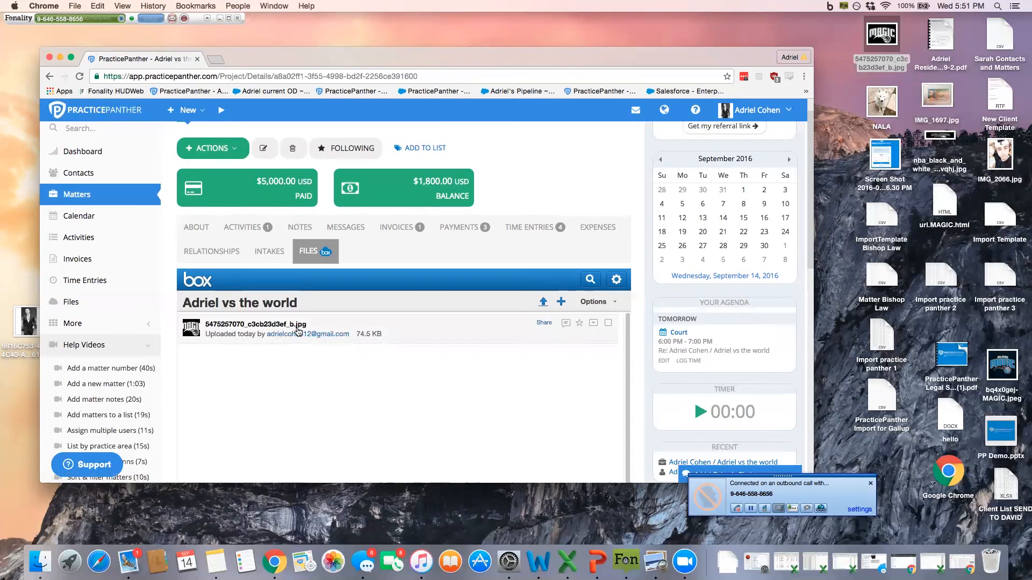
scroll(333, 293, "up", 1)
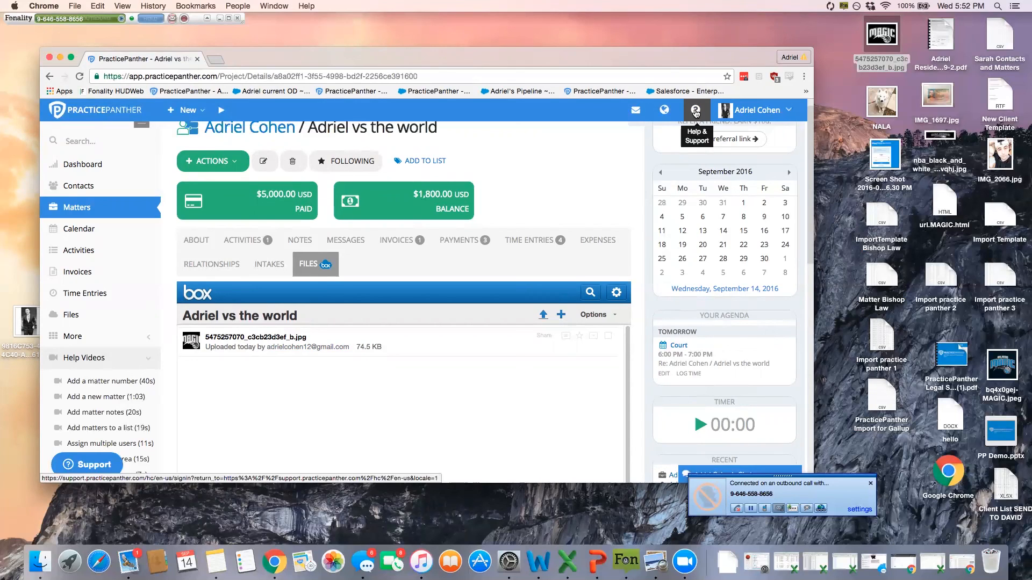
Step: Try the in-app support search with 'hey', then open the Help & Support centre in a new tab
left_click(103, 466)
type("hey")
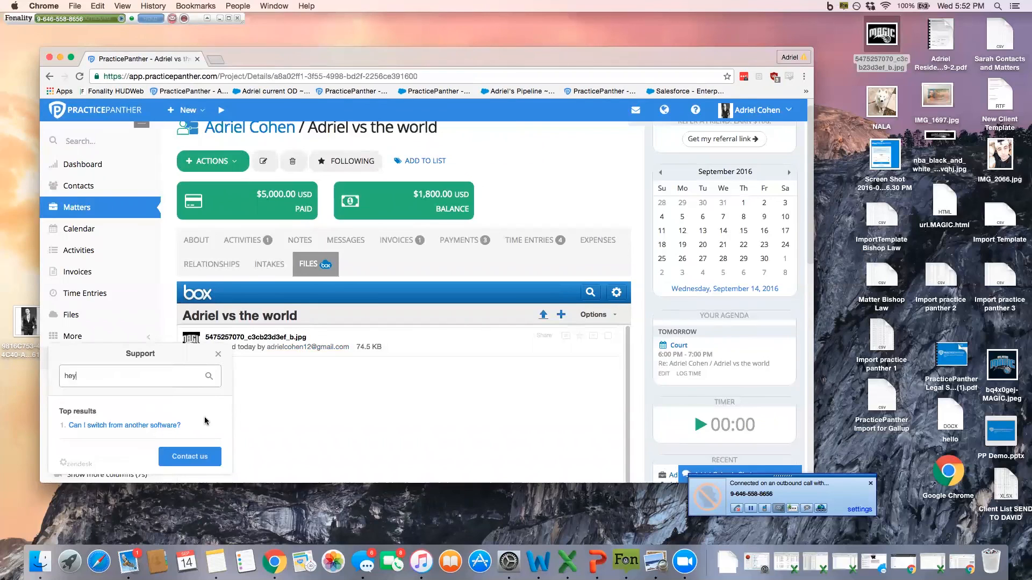
scroll(206, 419, "down", 3)
left_click(218, 355)
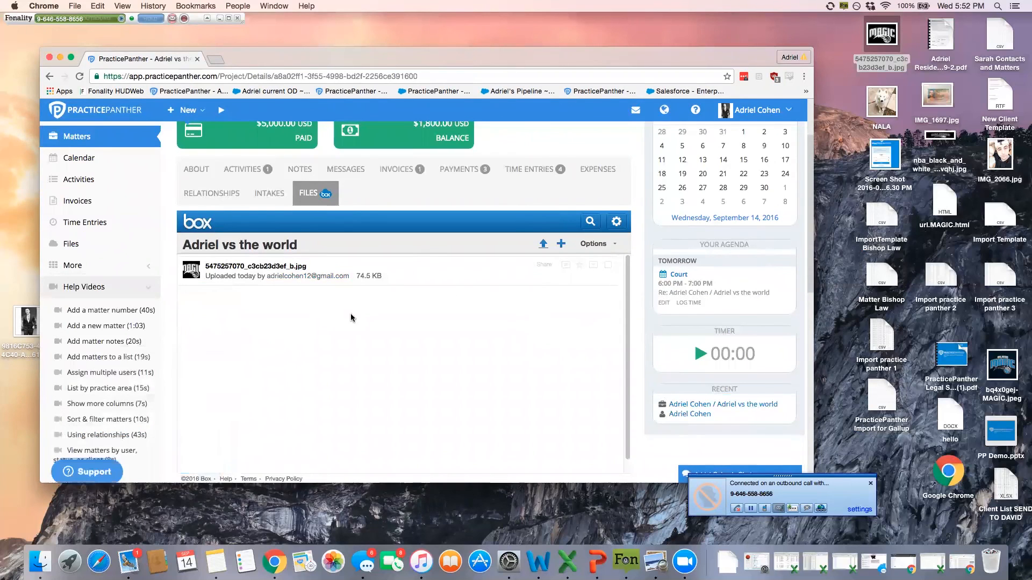
left_click(696, 111)
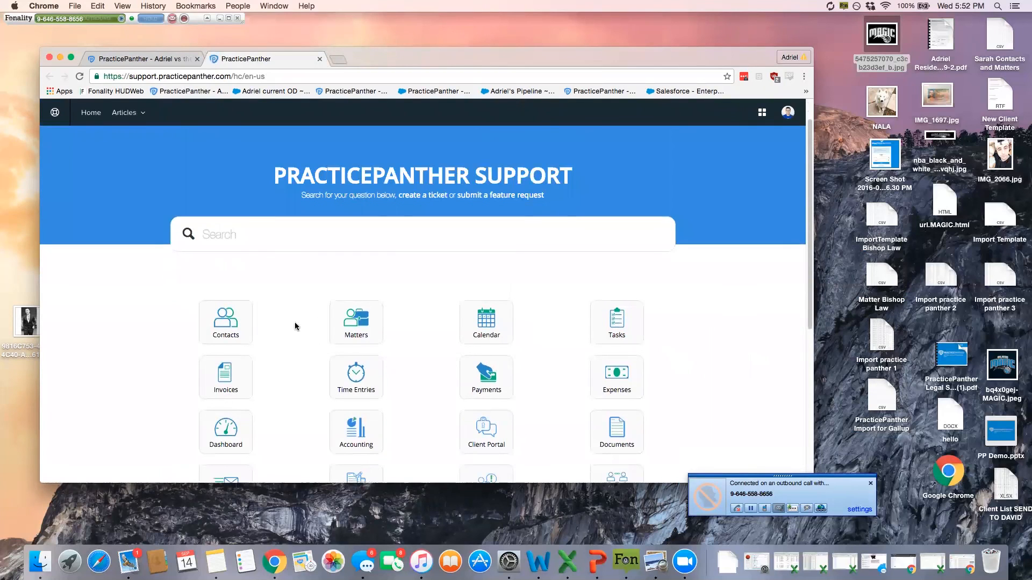
Step: Browse the Time Entries help articles, then reload the support home page
scroll(298, 331, "down", 2)
left_click(359, 327)
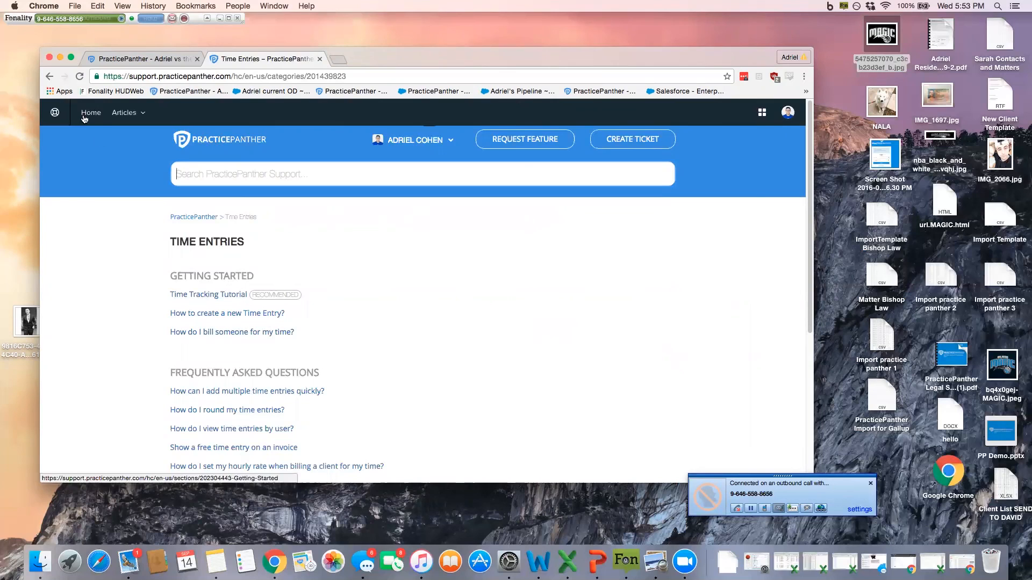
left_click(49, 76)
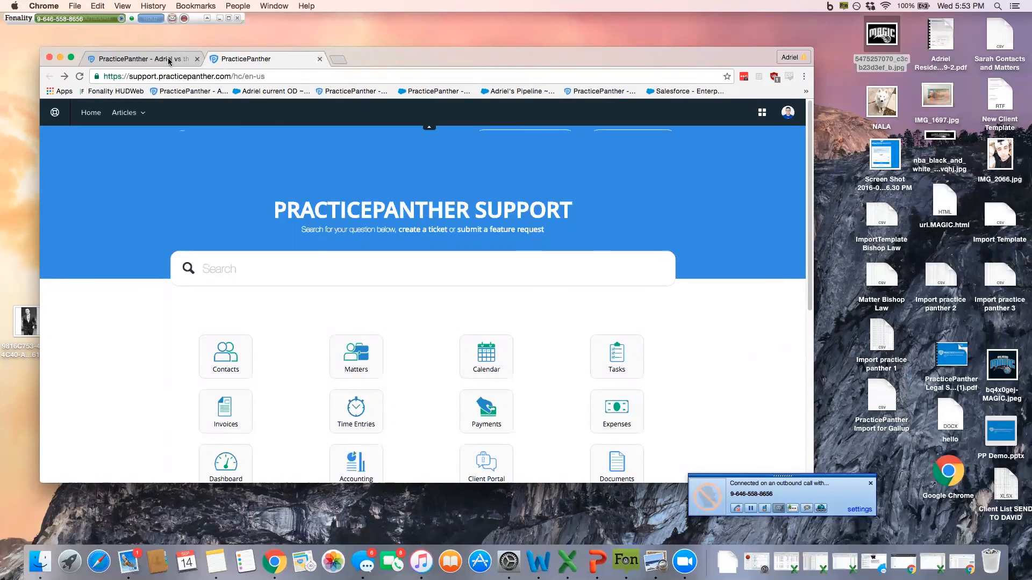
left_click(148, 60)
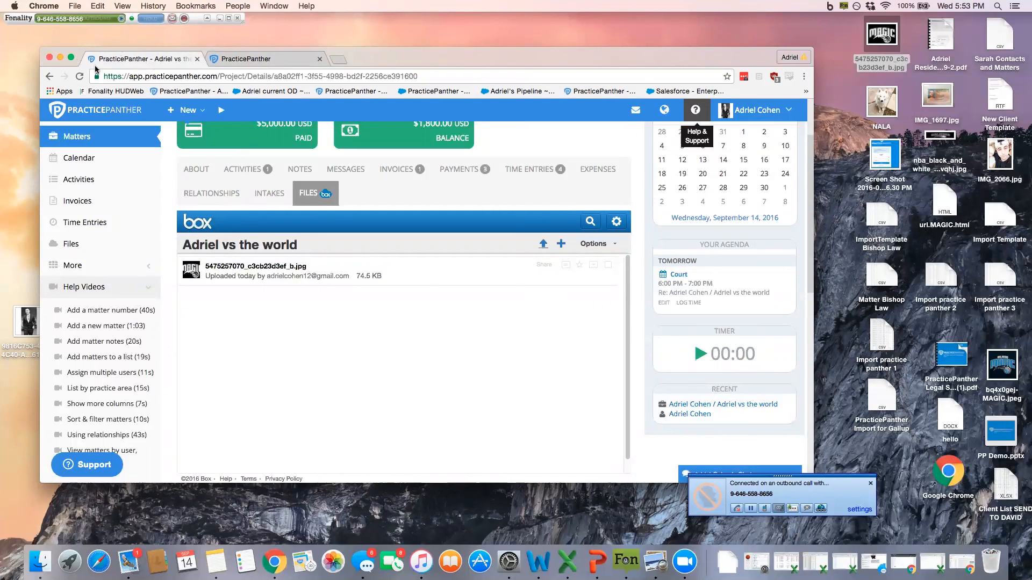
left_click(284, 60)
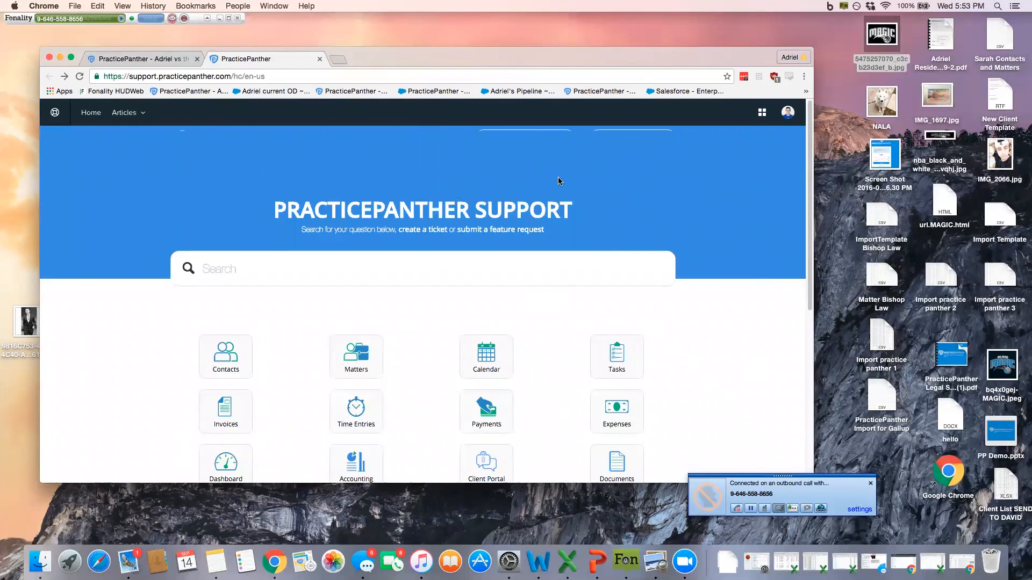
left_click(334, 75)
key("Return")
Step: Open the help centre in another tab, then return to the matter page tab
scroll(651, 172, "down", 5)
scroll(636, 179, "up", 5)
left_click(188, 59)
left_click(696, 111)
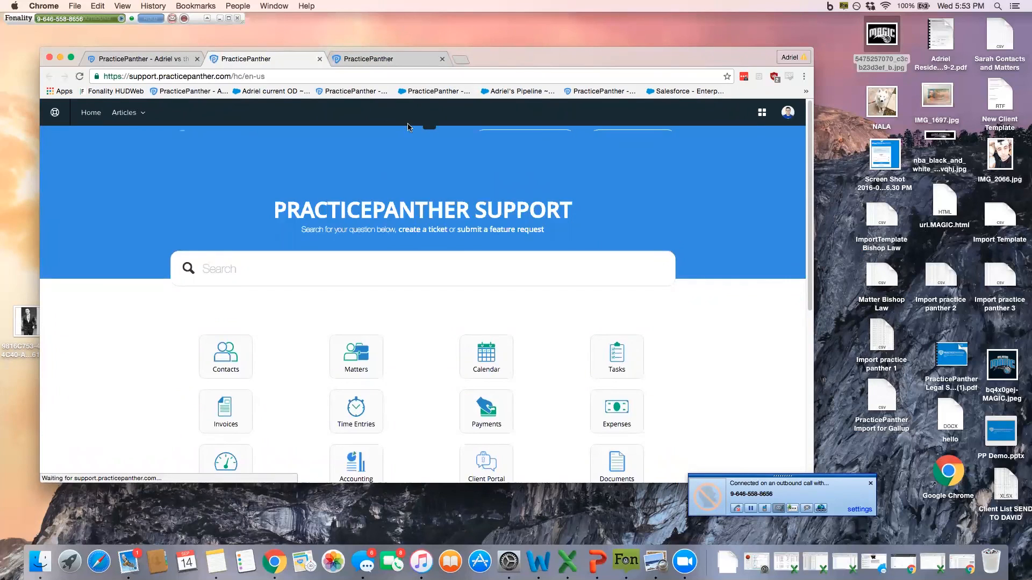
scroll(528, 156, "down", 5)
scroll(529, 166, "up", 5)
scroll(439, 169, "down", 1)
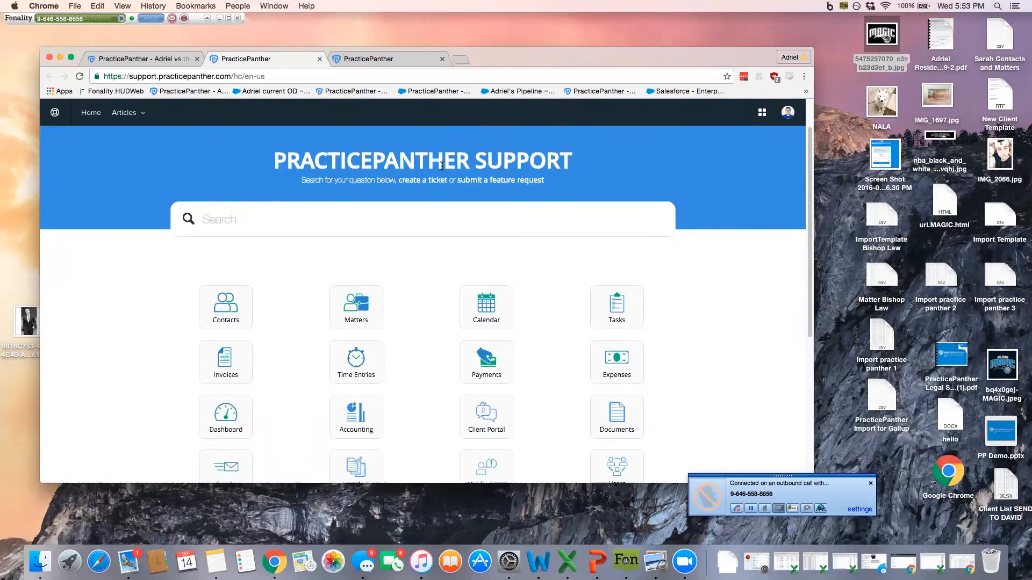
scroll(353, 200, "up", 1)
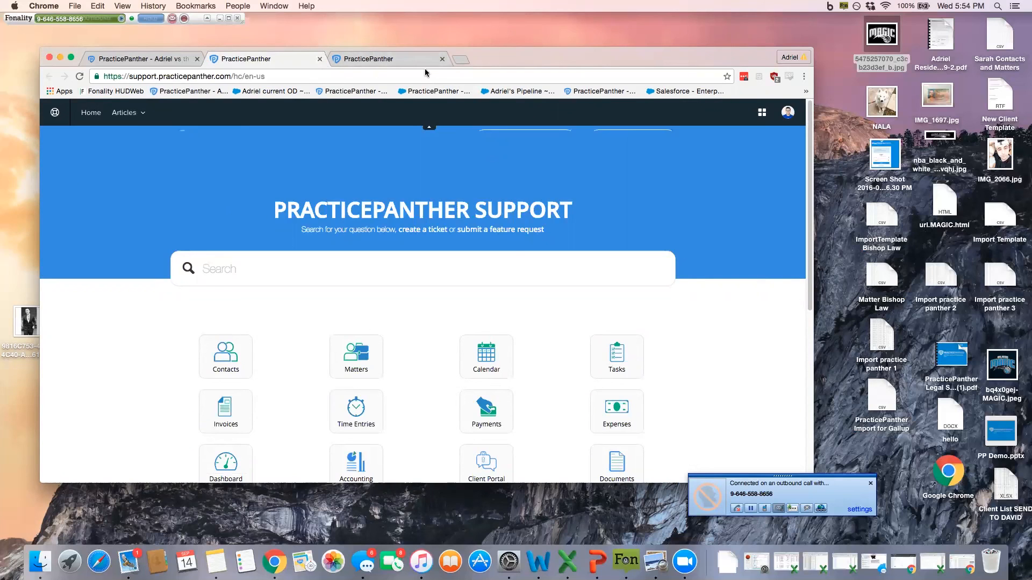
left_click(134, 60)
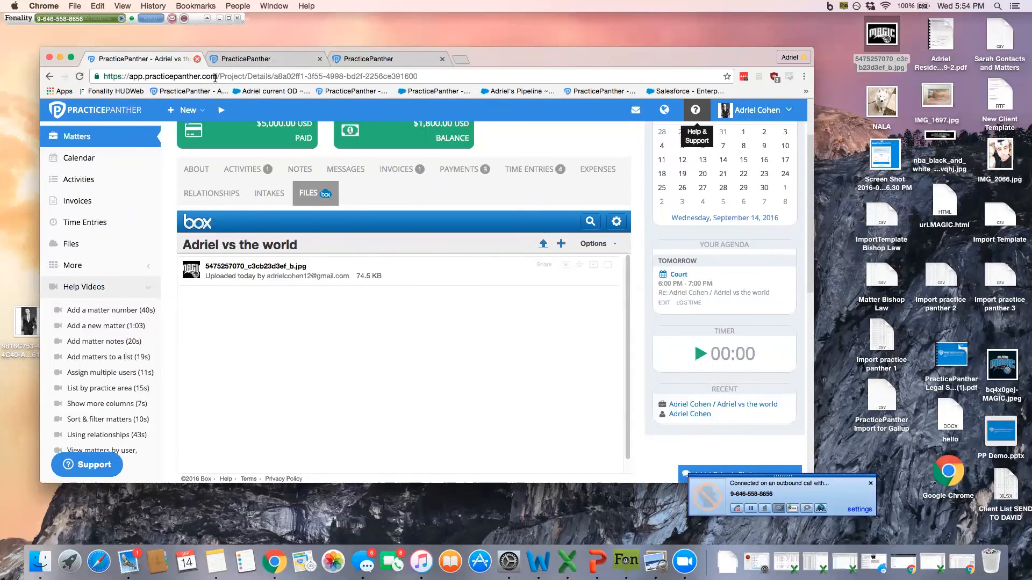
Step: Scroll the matter page to the top, showing $5,000.00 paid and a $1,800.00 balance
scroll(192, 196, "up", 1)
scroll(193, 196, "up", 3)
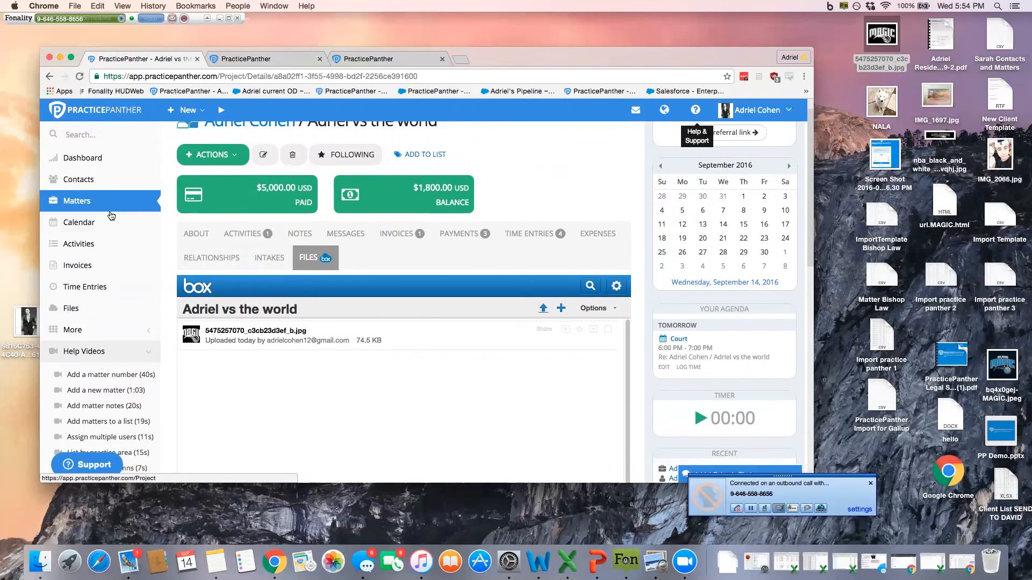
scroll(111, 215, "up", 1)
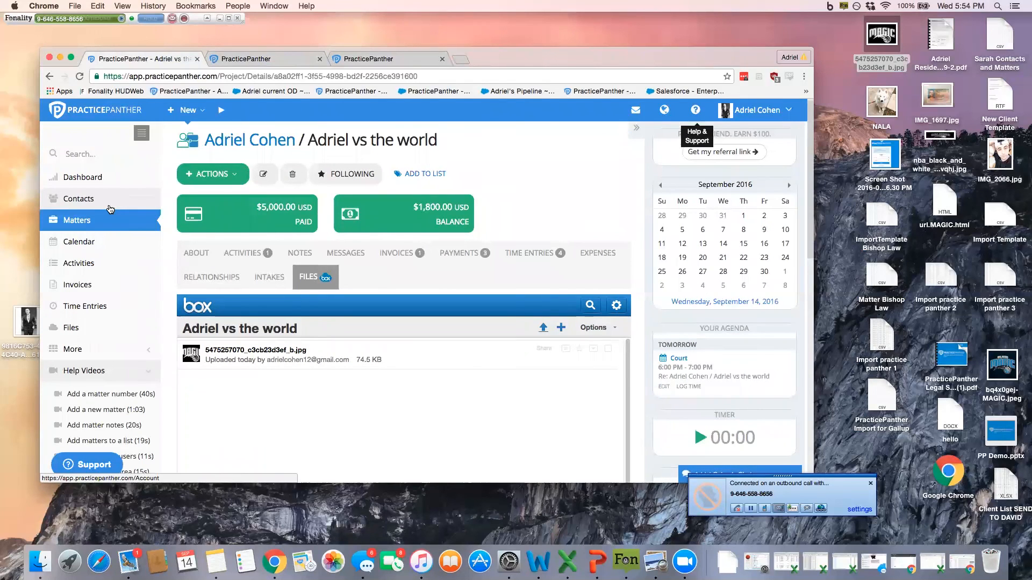
Step: Review the Contacts list with its Lead and jury contact, then open the account menu
left_click(110, 208)
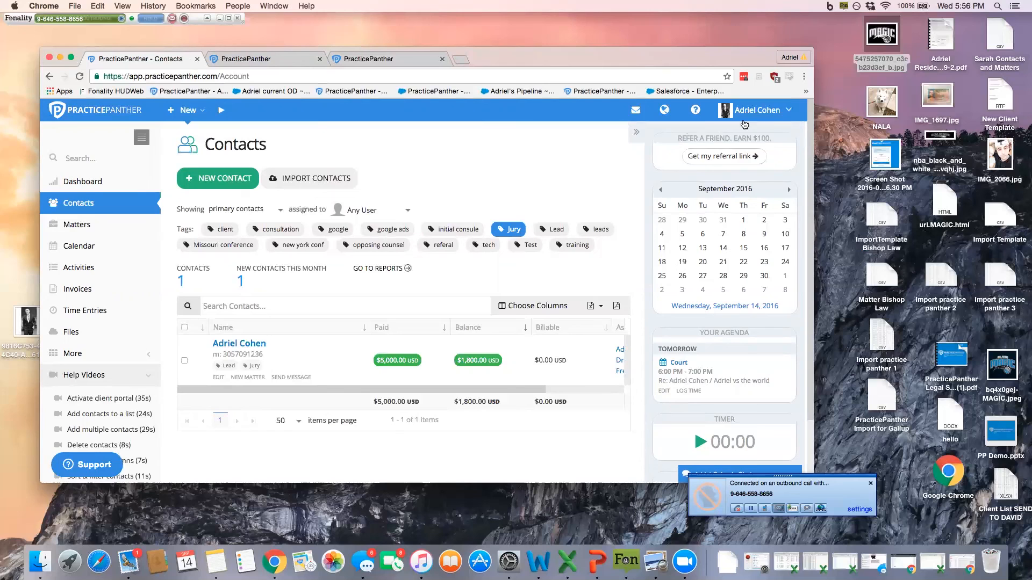
left_click(756, 109)
Step: Go to account Settings and view the Email Integration page with MailSync and LabelSync
left_click(661, 153)
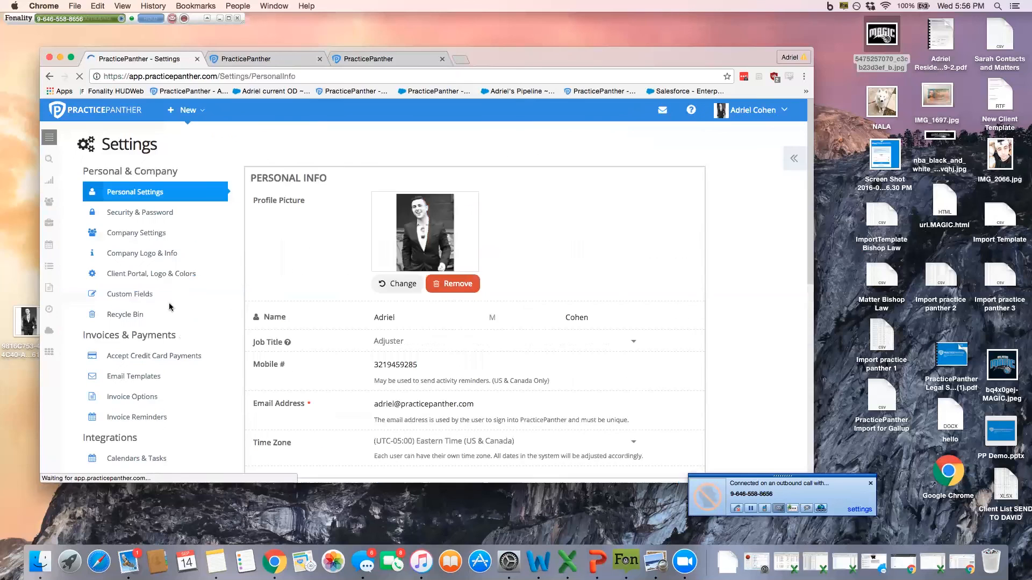
scroll(171, 307, "down", 5)
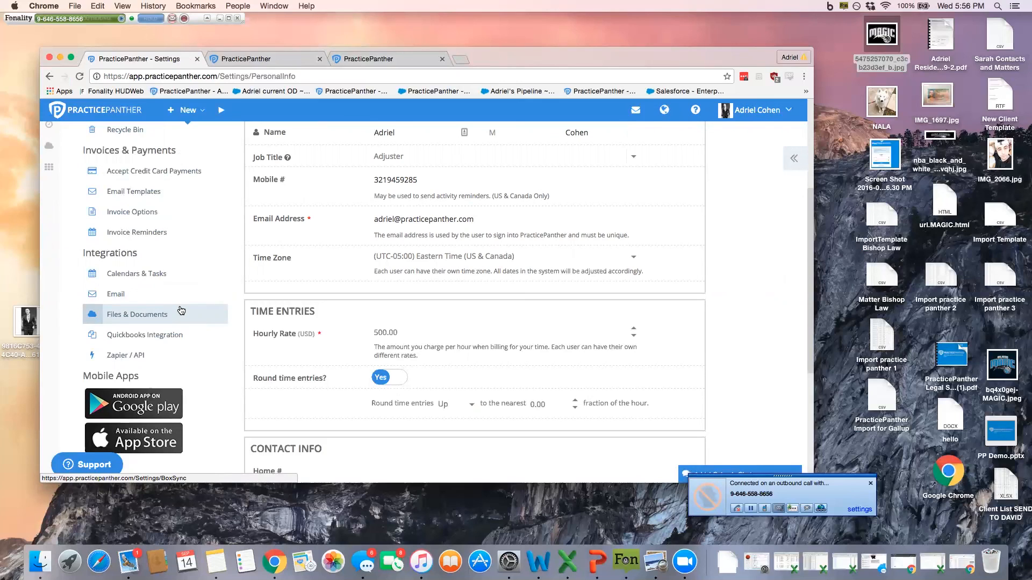
left_click(151, 302)
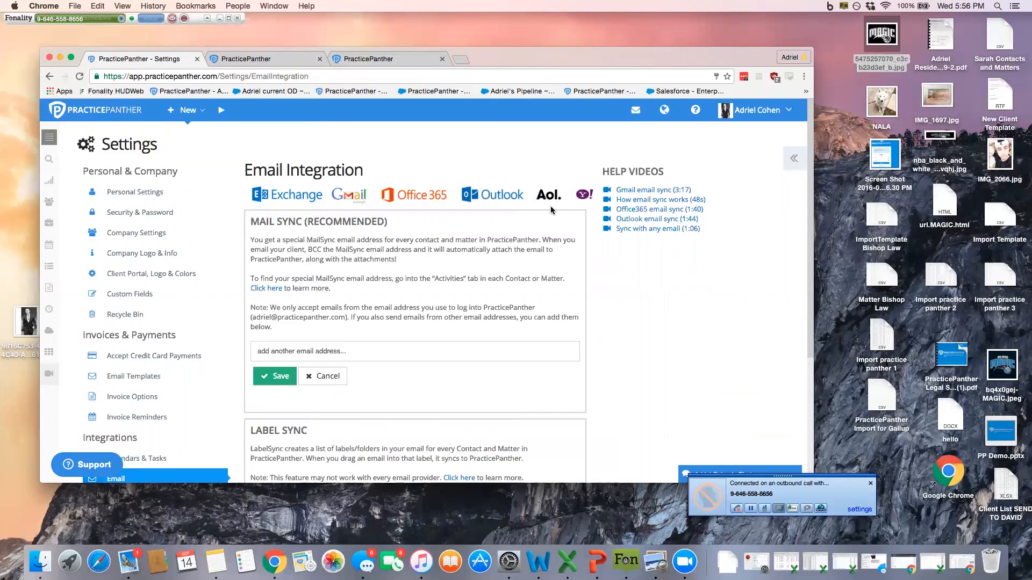
Step: Review the supported email providers, then view the Calendars & Tasks sync settings
triple_click(543, 198)
left_click(551, 209)
scroll(309, 250, "down", 3)
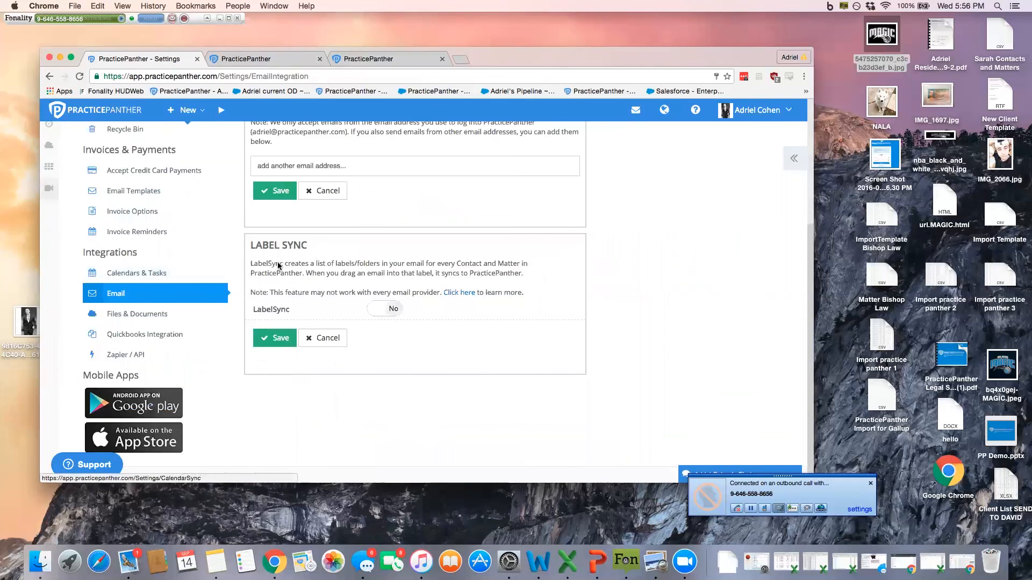
scroll(322, 277, "up", 3)
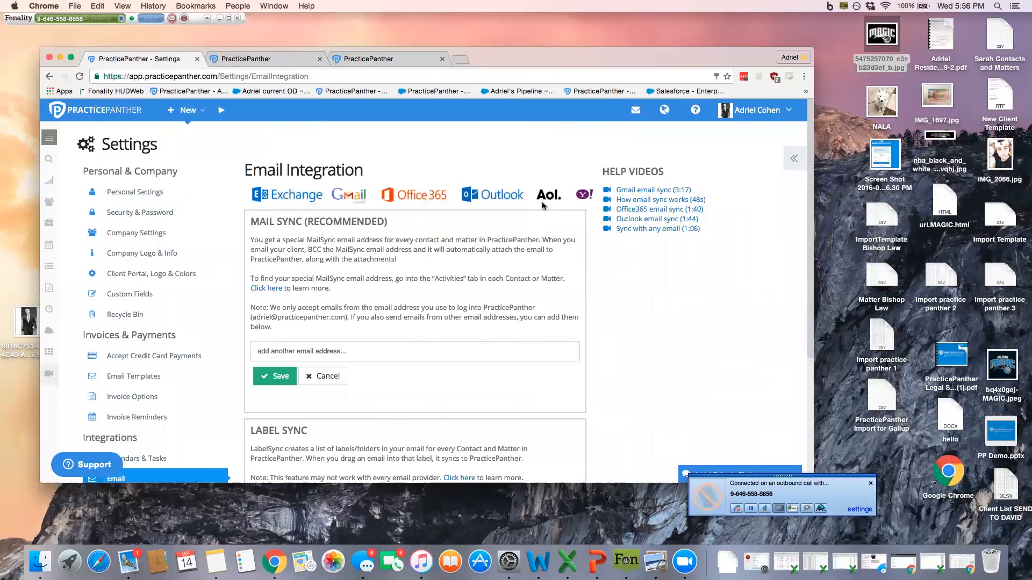
scroll(223, 371, "down", 3)
left_click(131, 278)
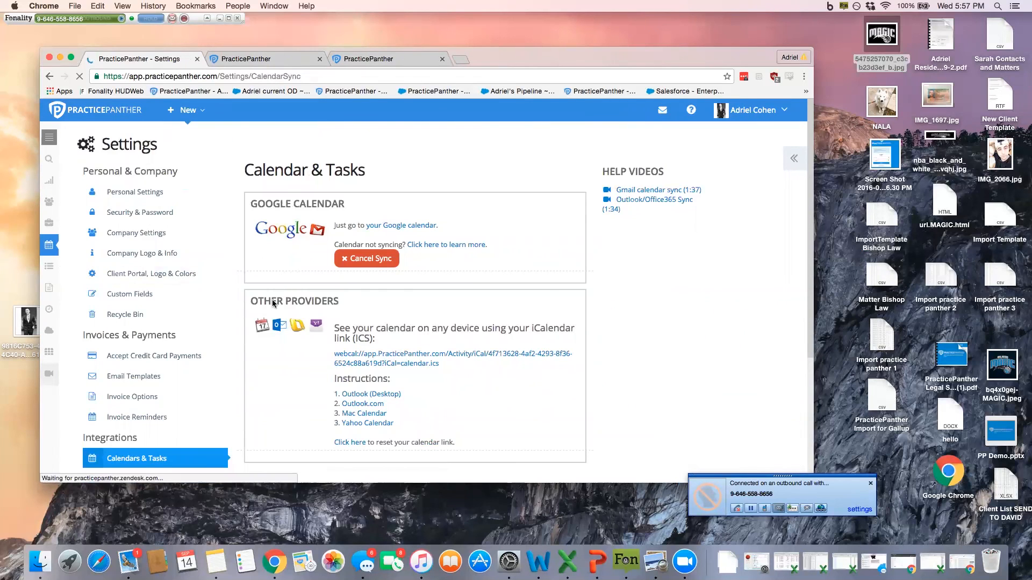
scroll(272, 299, "down", 3)
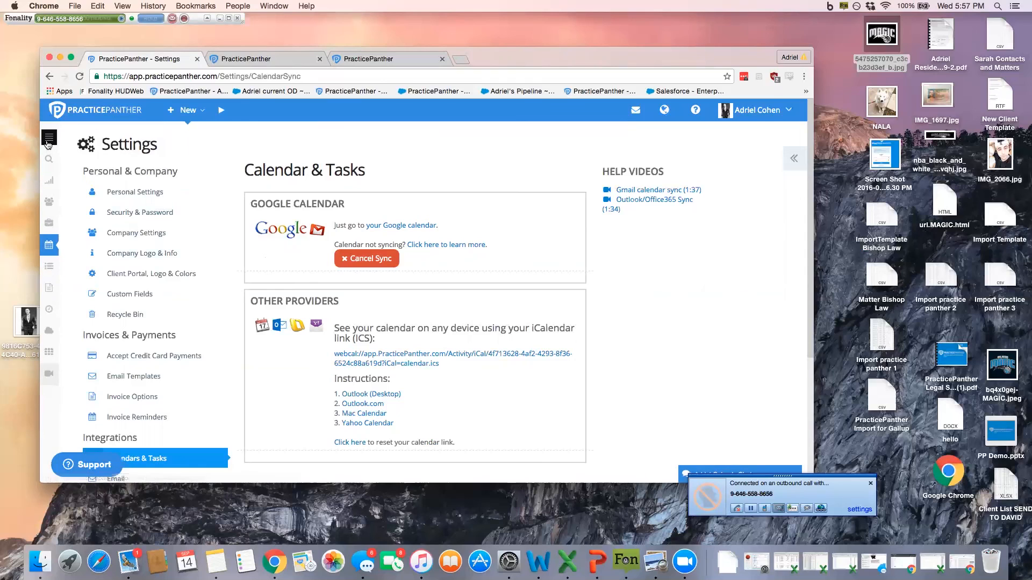
Step: Visit the Dashboard from the sidebar, then return to Settings on the Personal Info page
left_click(48, 141)
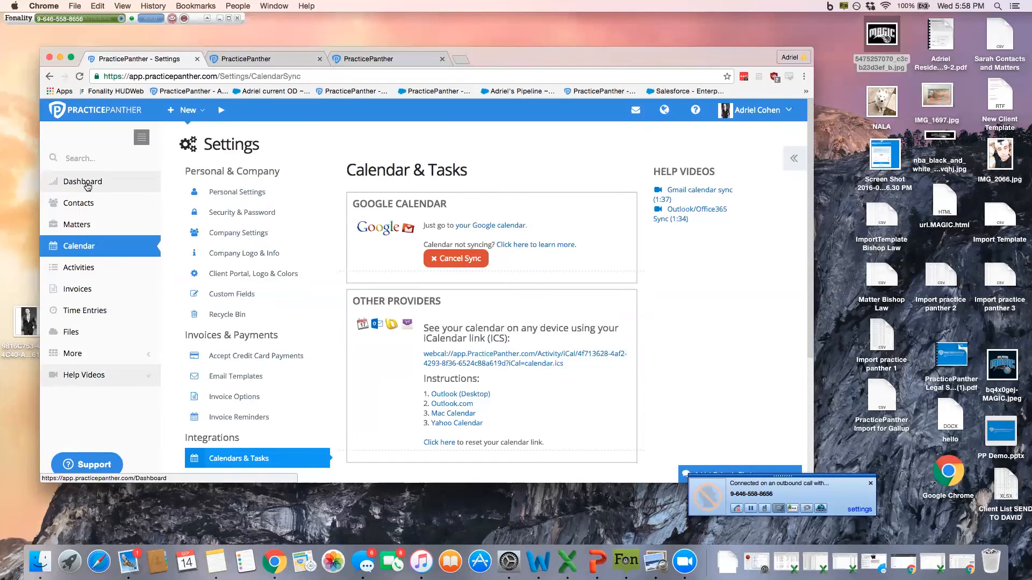
left_click(86, 182)
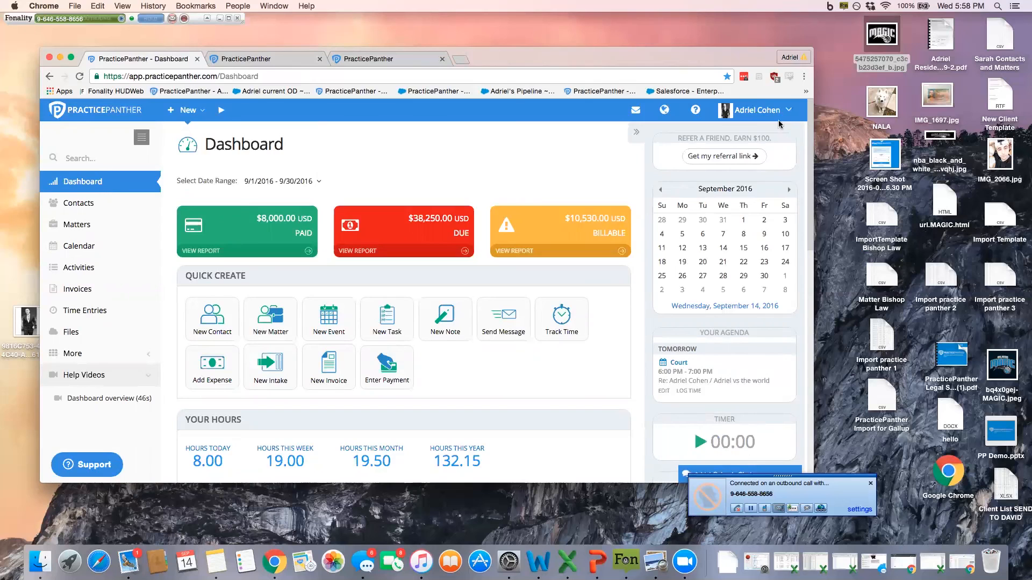
left_click(749, 114)
left_click(661, 153)
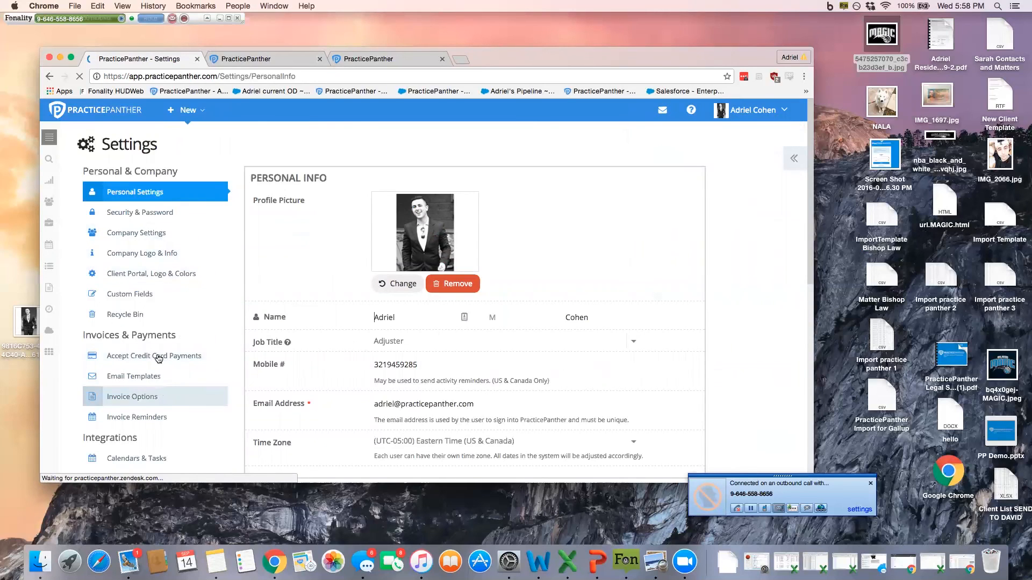
Step: Open Accept Credit Card Payments under Invoices & Payments to view the LawPay, PayPal, Stripe and Authorize.Net options
scroll(156, 363, "down", 1)
left_click(152, 343)
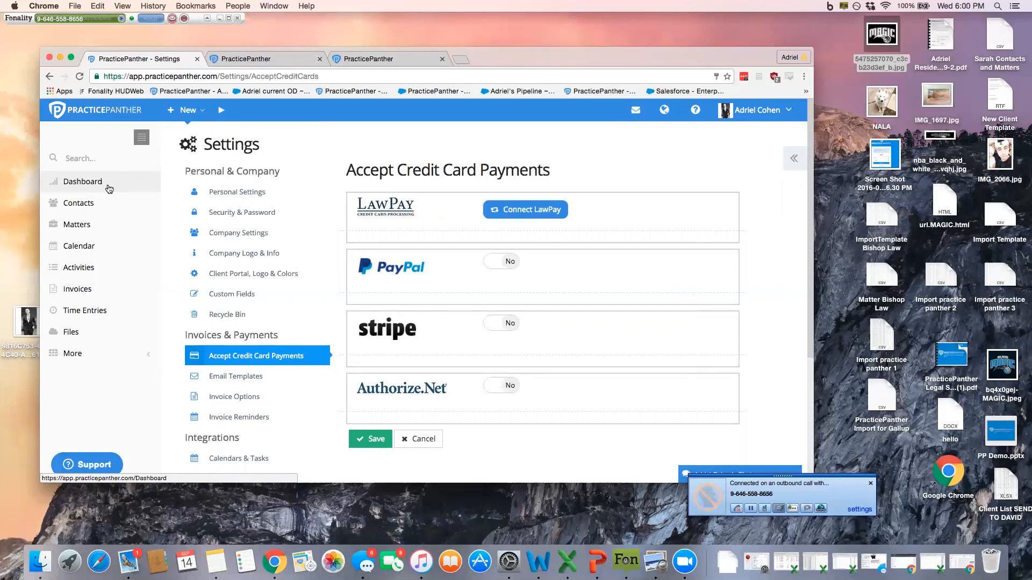
Step: Leave the credit card payment settings and go to the Dashboard
left_click(110, 183)
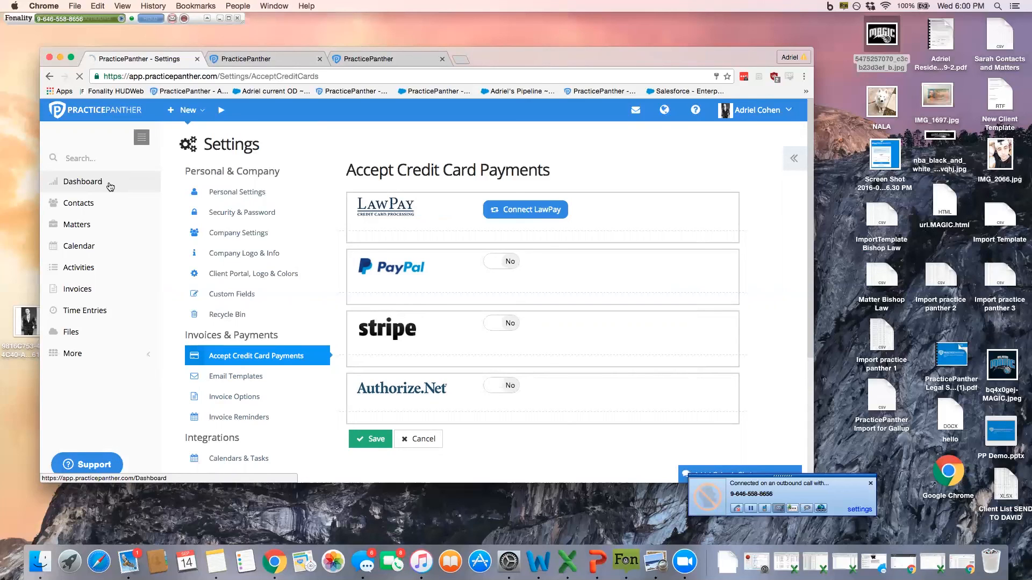